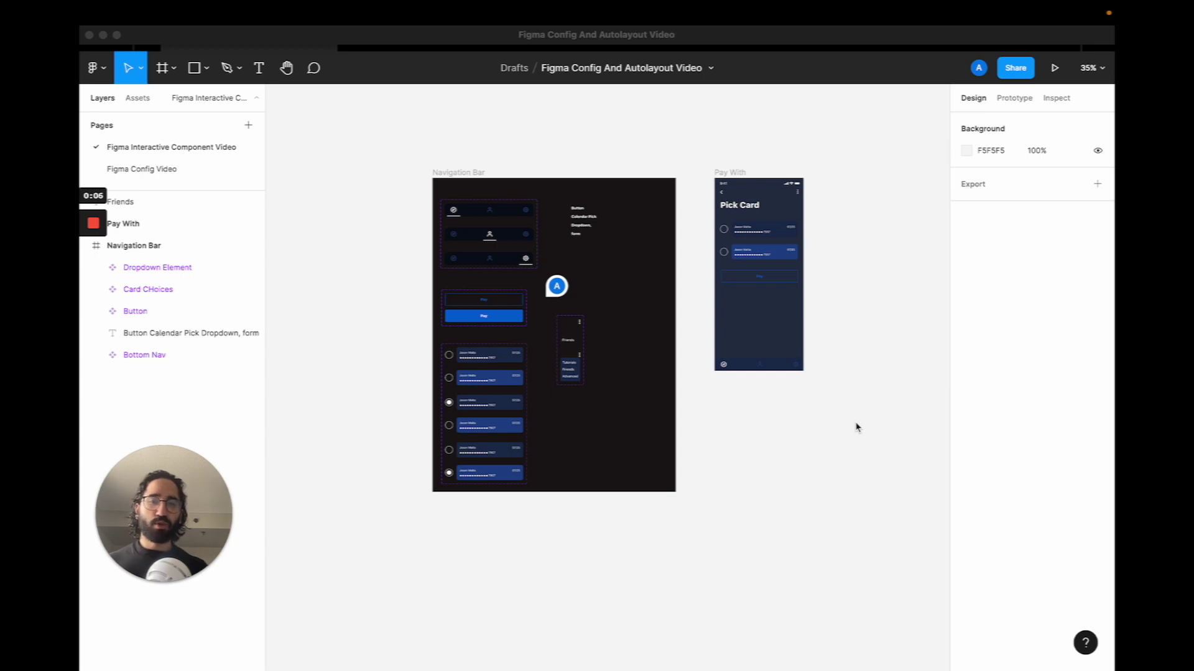
# - Preview the Pay With frame as a prototype, testing the card choices and the options menu, and return to the design file
pyautogui.click(736, 174)
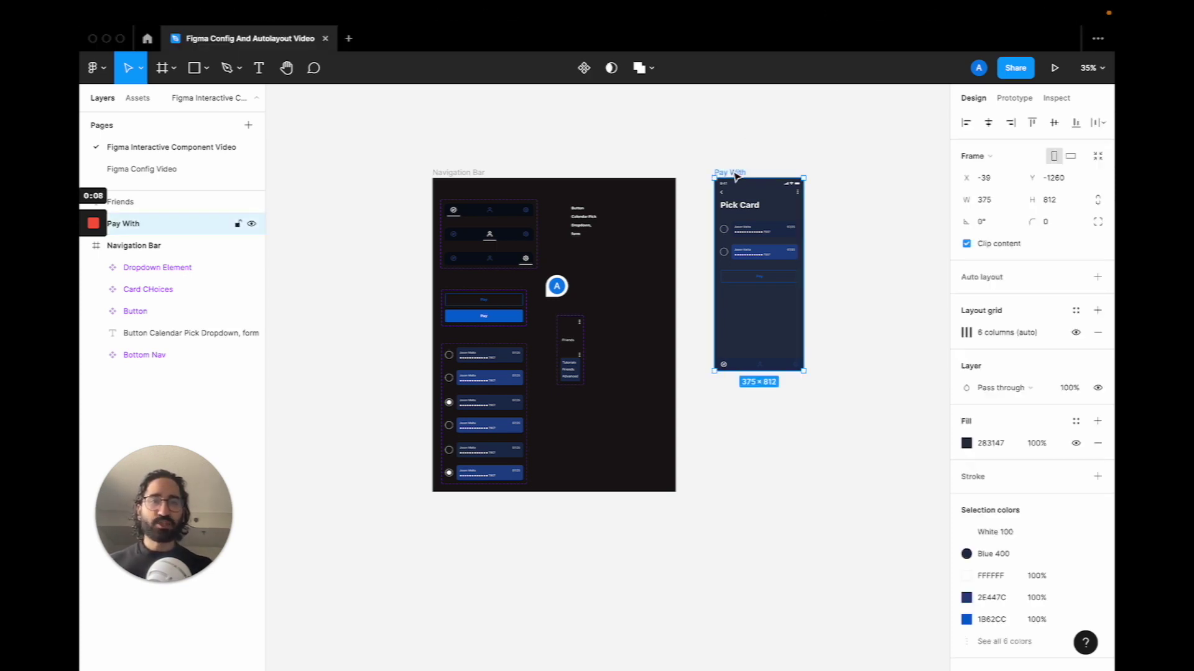
pyautogui.click(1052, 78)
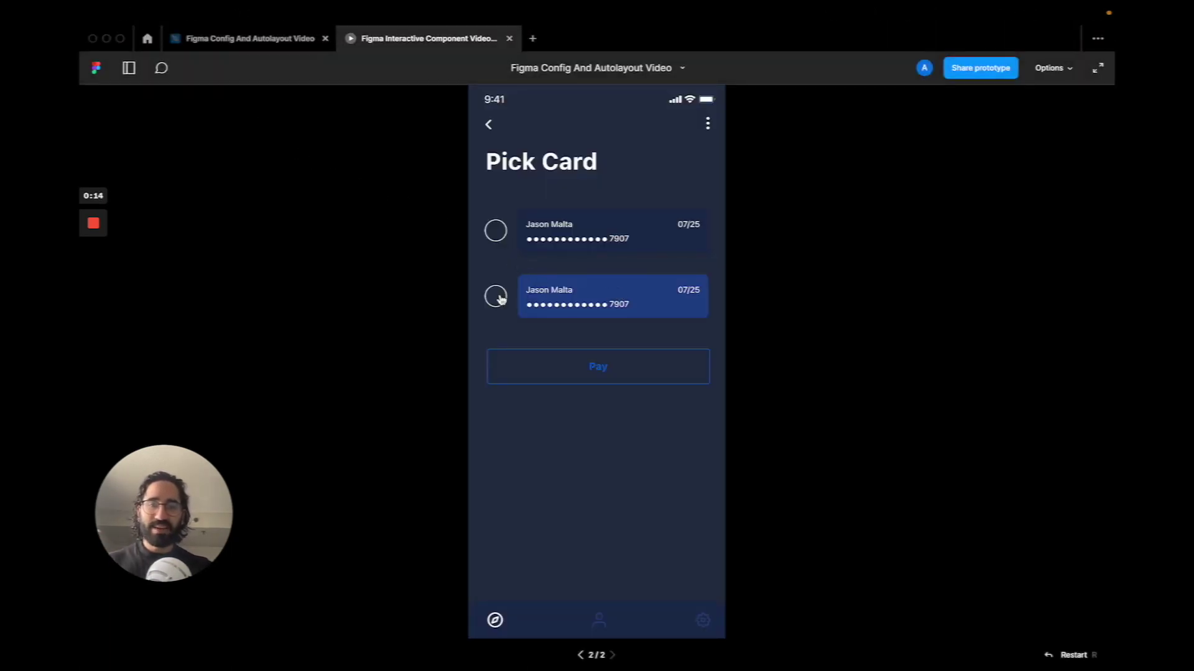
pyautogui.click(496, 232)
pyautogui.click(497, 299)
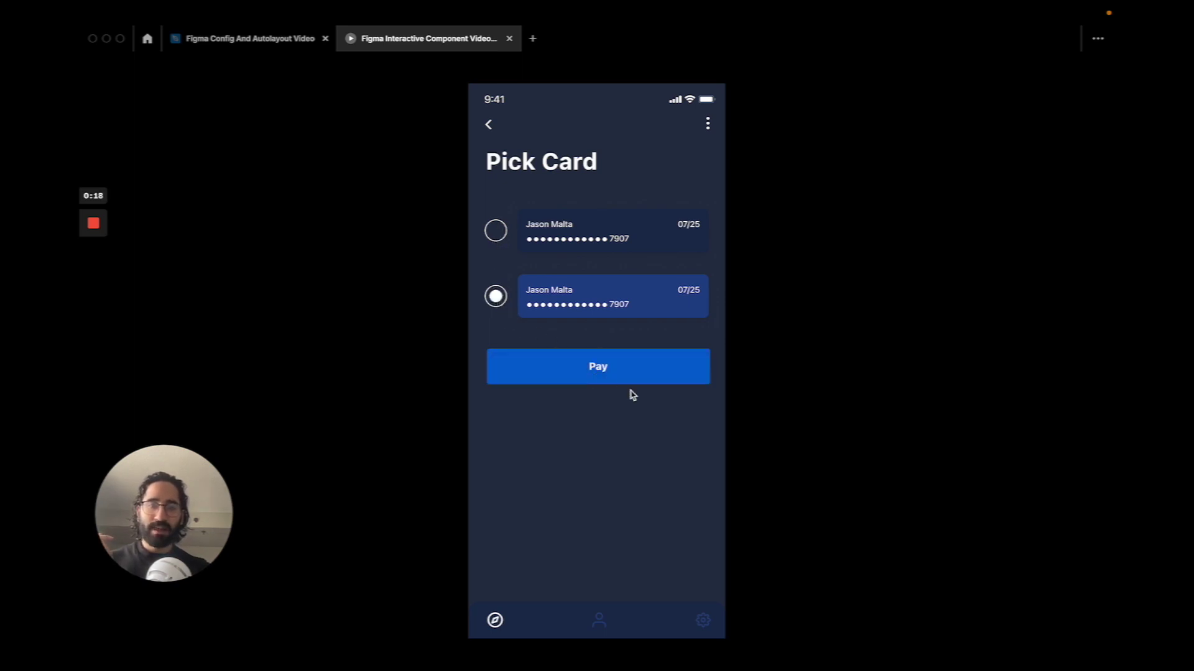
pyautogui.click(708, 126)
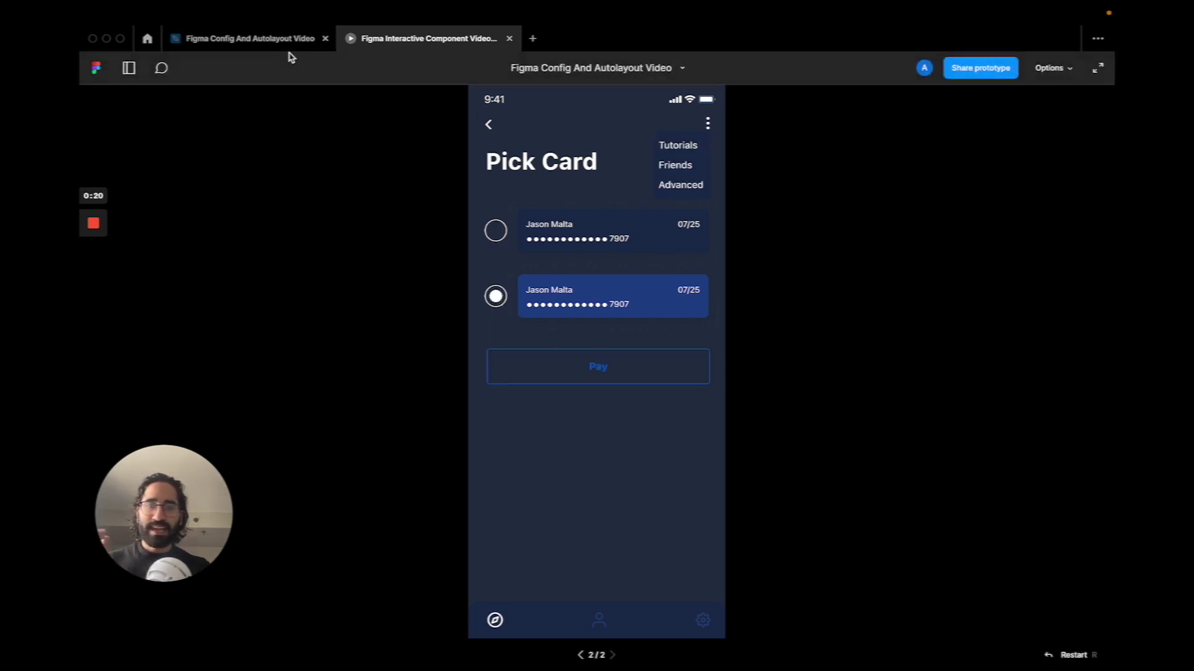
pyautogui.click(249, 38)
pyautogui.click(846, 260)
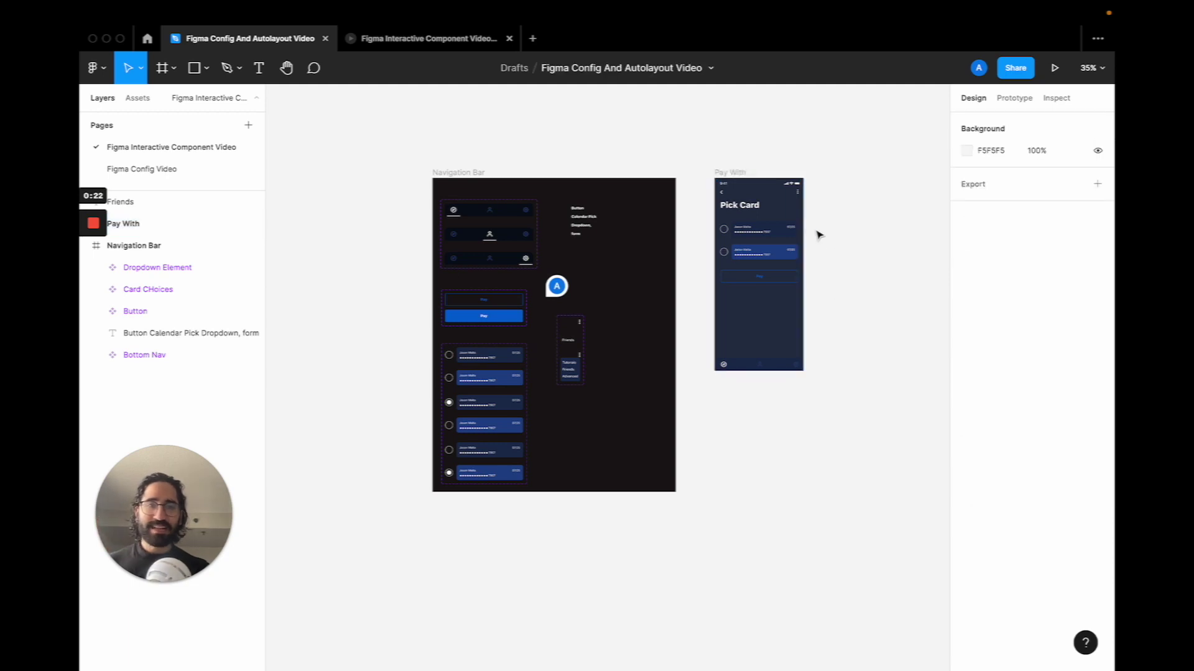
# - Examine the prototype connections and the component sets in the Navigation Bar frame alongside the Pay With screen
pyautogui.hscroll(2, 808, 234)
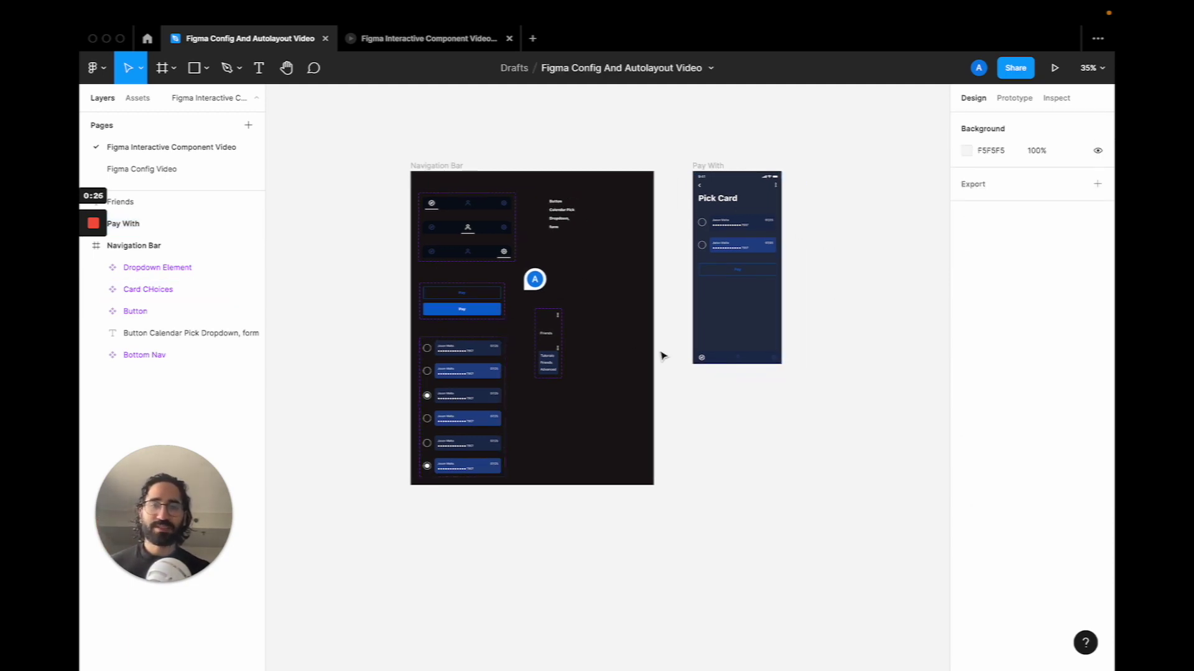
pyautogui.click(1014, 99)
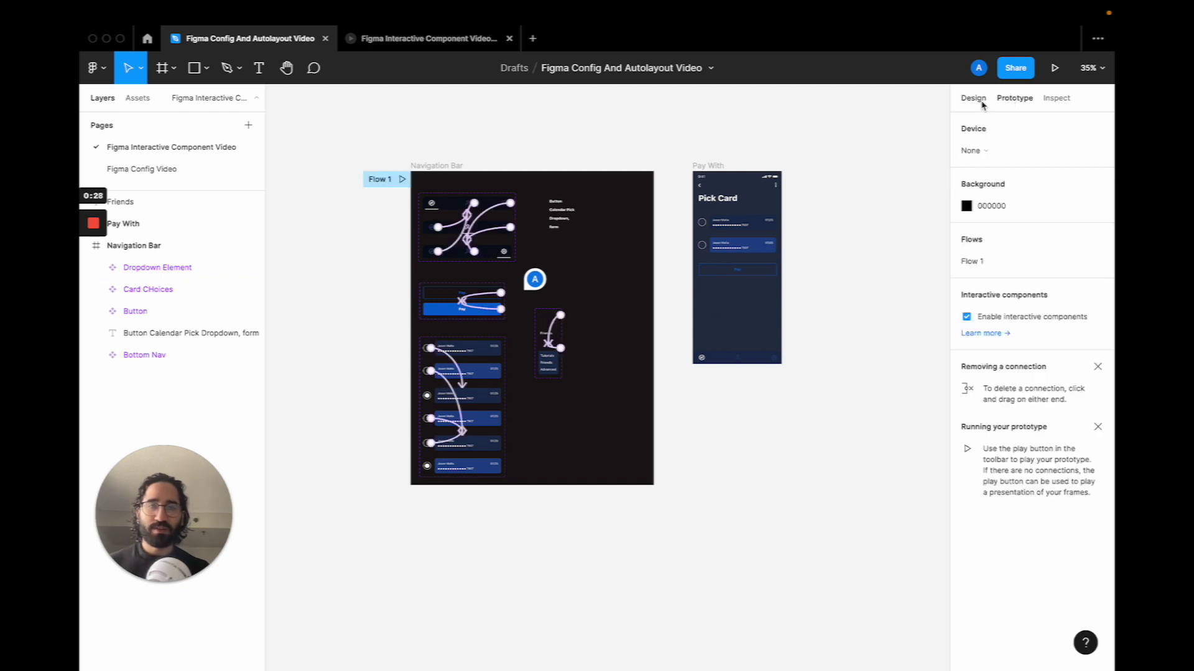
pyautogui.click(982, 105)
pyautogui.scroll(5, 697, 268)
pyautogui.scroll(-5, 690, 252)
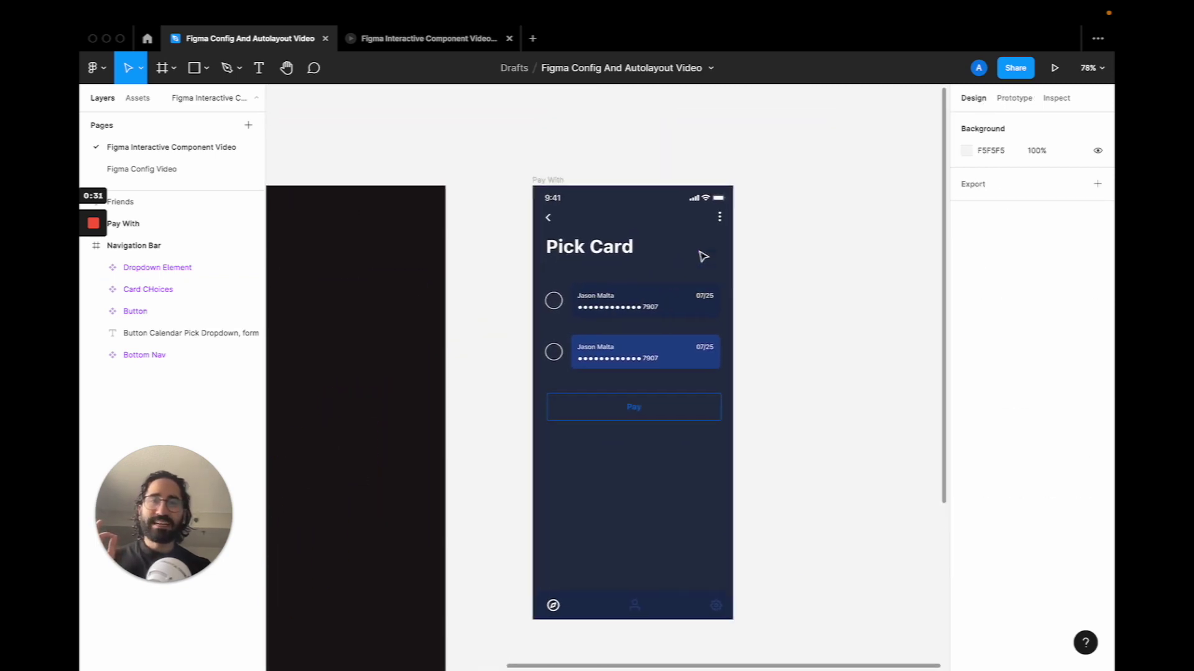
pyautogui.click(630, 221)
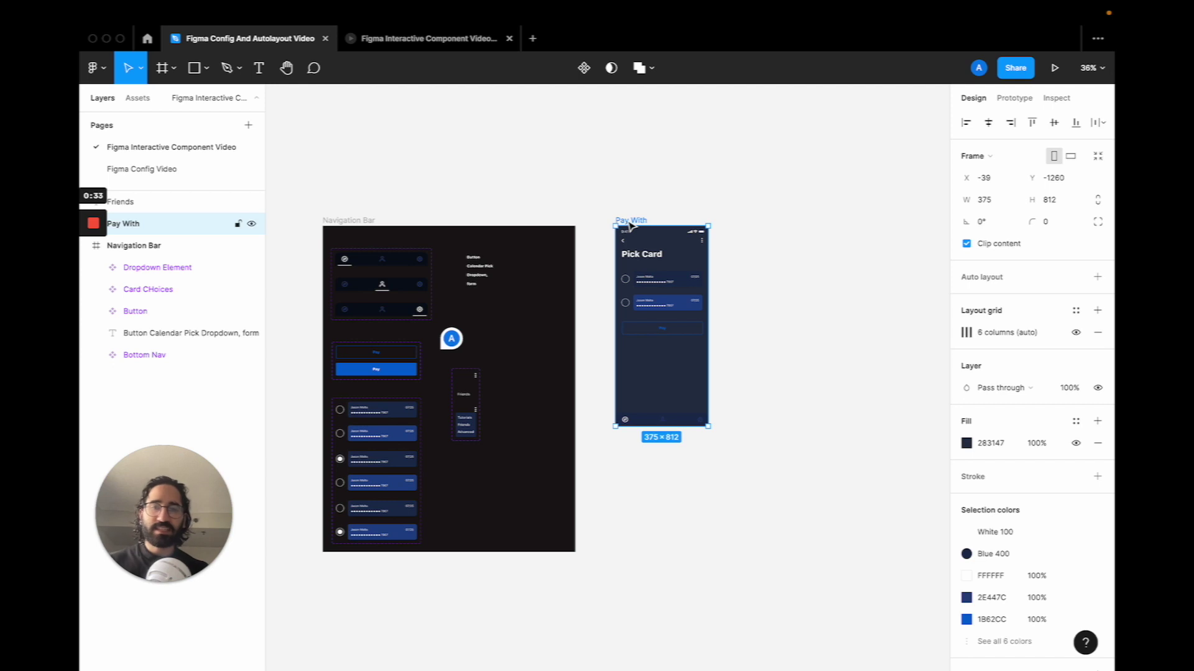
pyautogui.scroll(4, 630, 225)
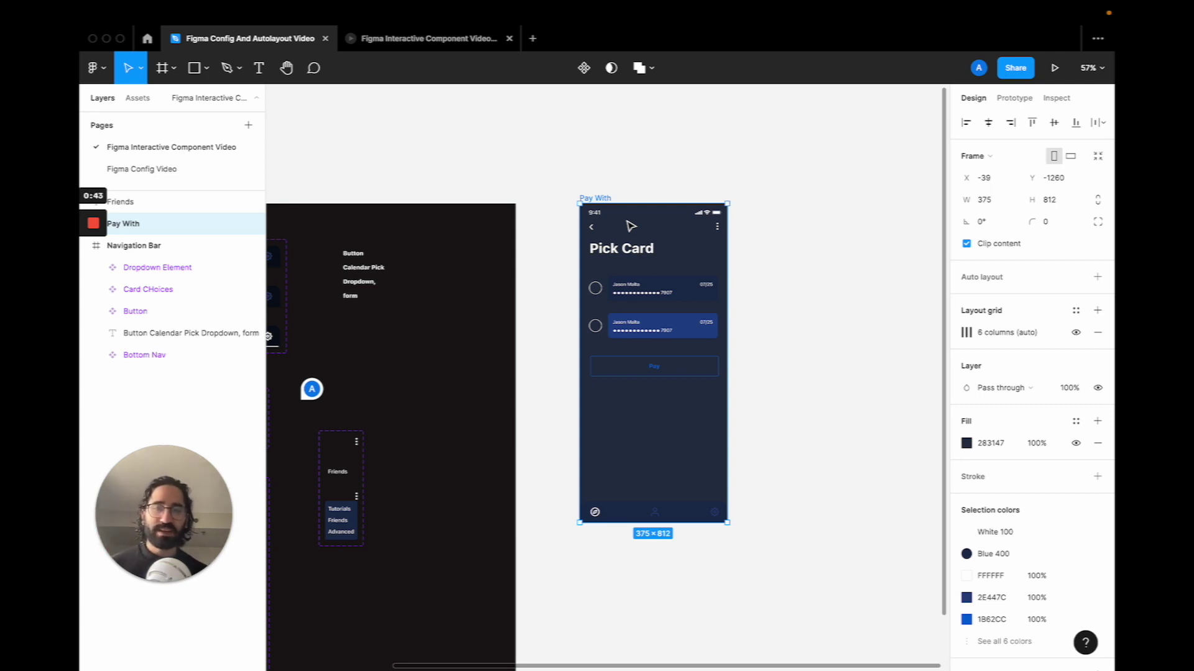
pyautogui.hscroll(-3, 630, 225)
pyautogui.hscroll(-7, 629, 225)
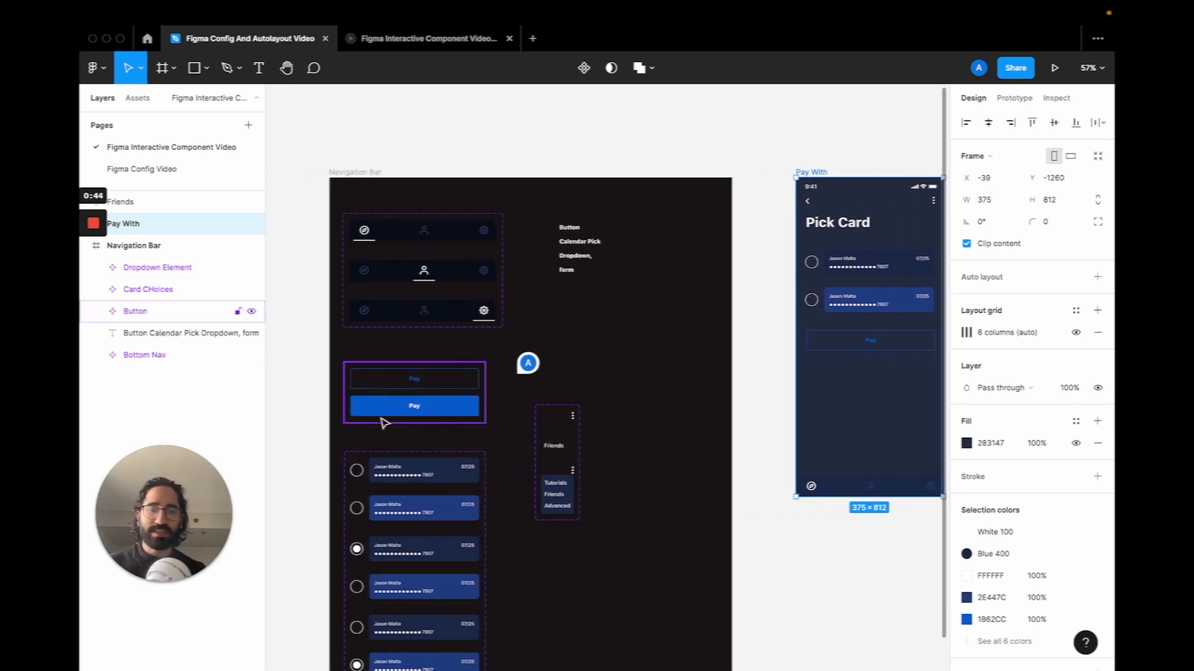
pyautogui.click(420, 501)
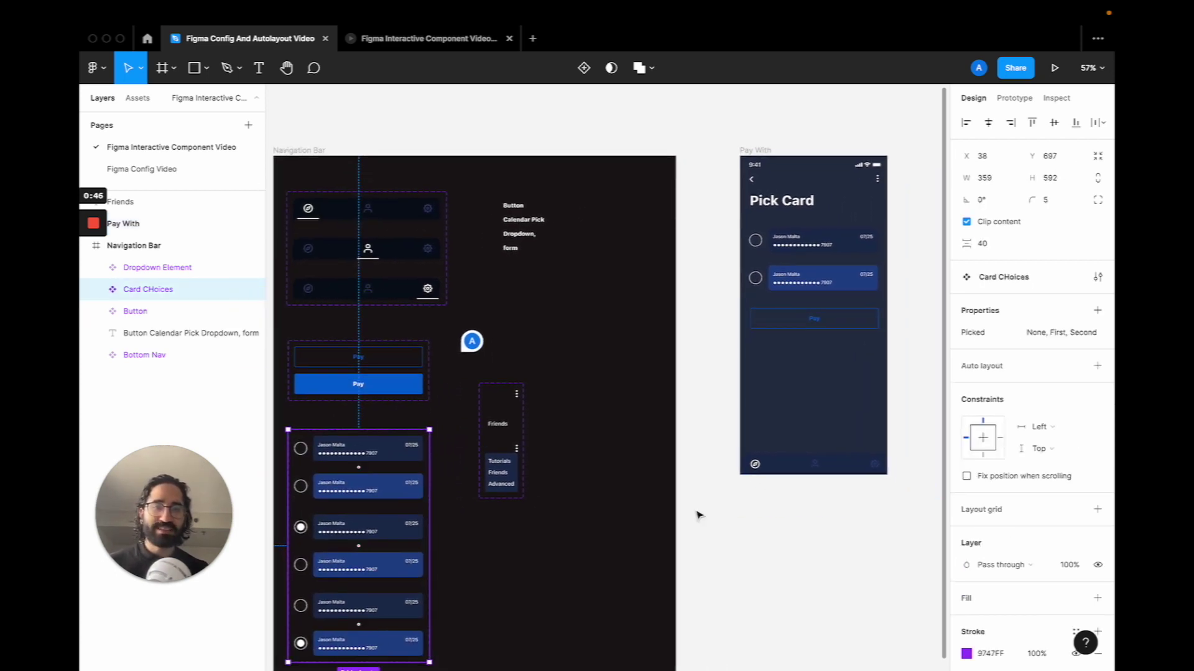
pyautogui.click(698, 512)
pyautogui.hscroll(4, 698, 513)
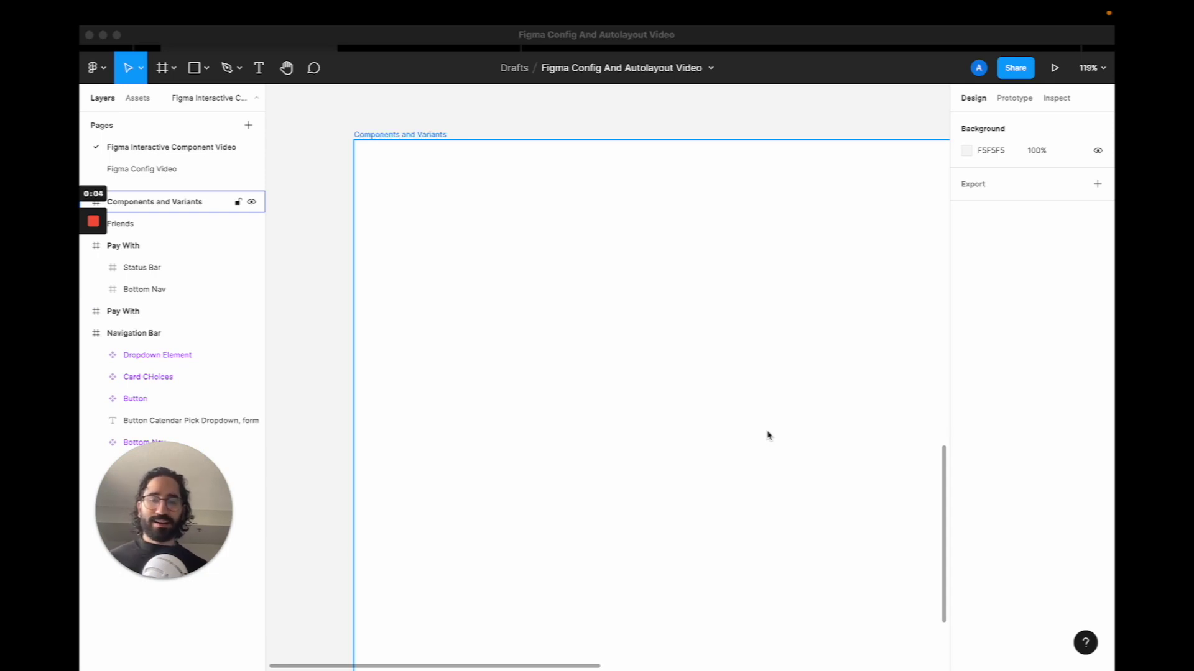
# - Rename the Components and Variants frame to "f" and draw a frame about 176 × 61 inside it
pyautogui.click(416, 140)
pyautogui.doubleClick(417, 140)
pyautogui.write('f')
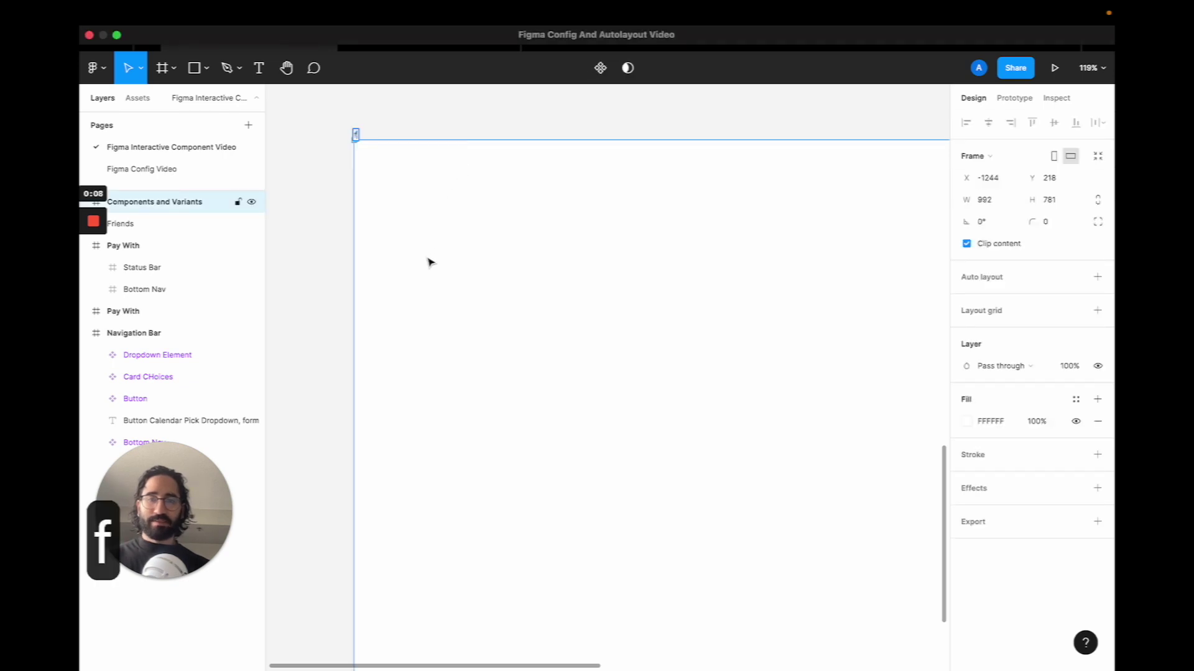
pyautogui.write('f')
pyautogui.moveTo(425, 255); pyautogui.dragTo(568, 305)
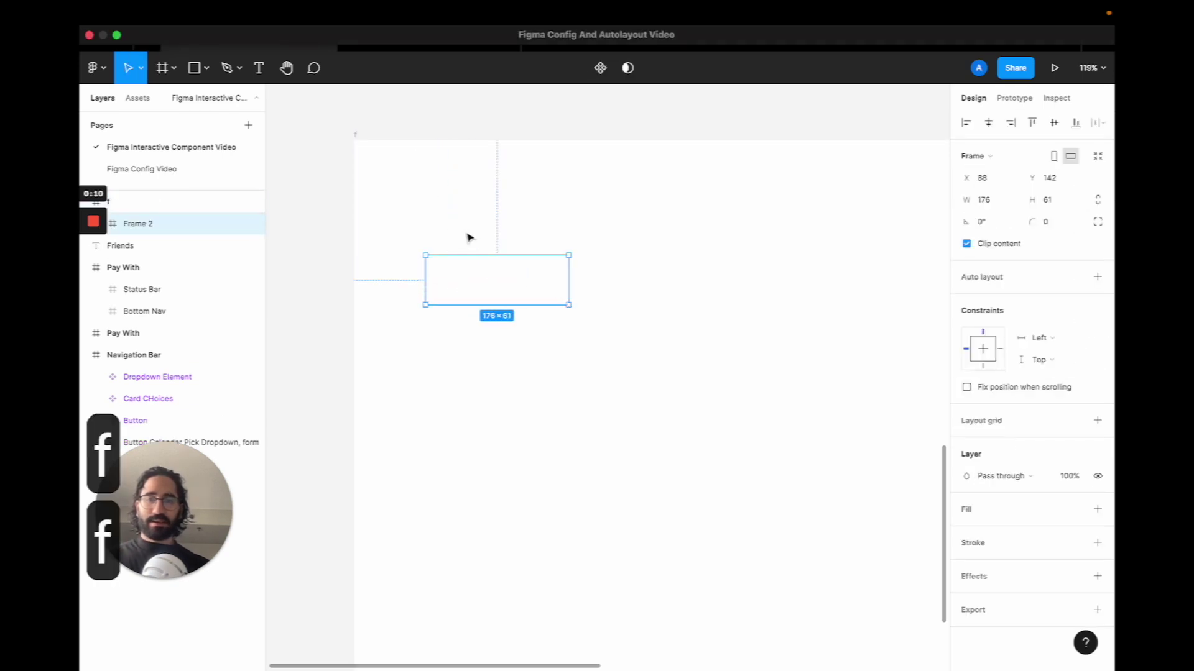
# - Give the new 176 × 61 frame a solid black fill, 000000
pyautogui.click(1098, 509)
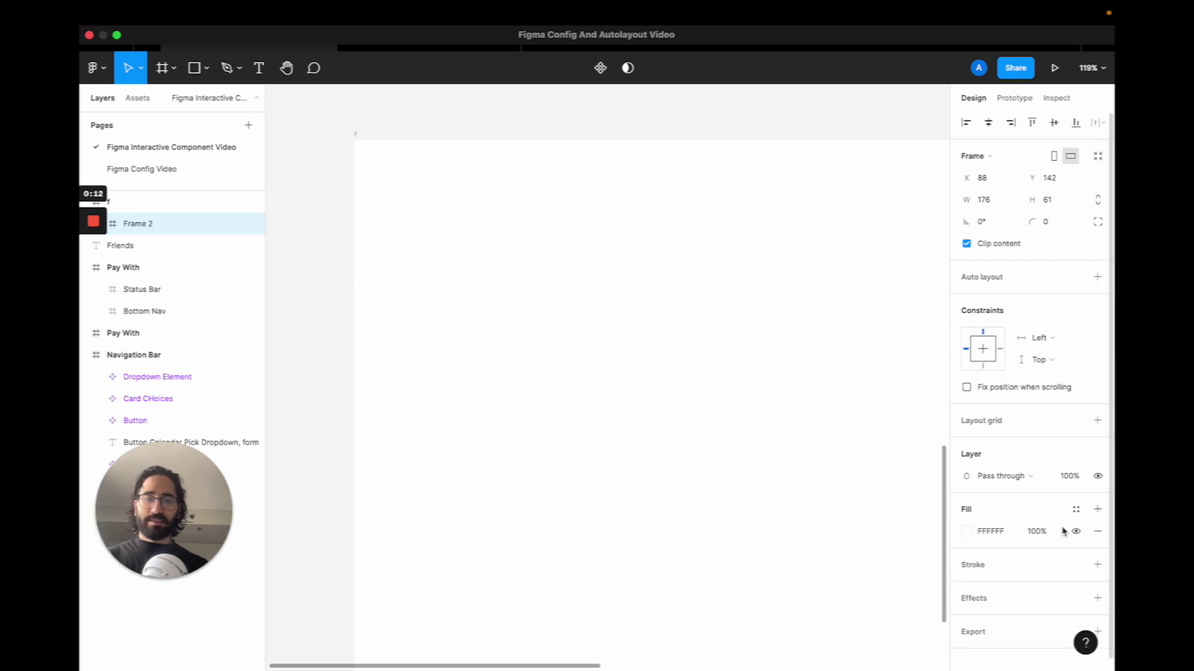
pyautogui.click(973, 531)
pyautogui.moveTo(932, 498); pyautogui.dragTo(738, 549)
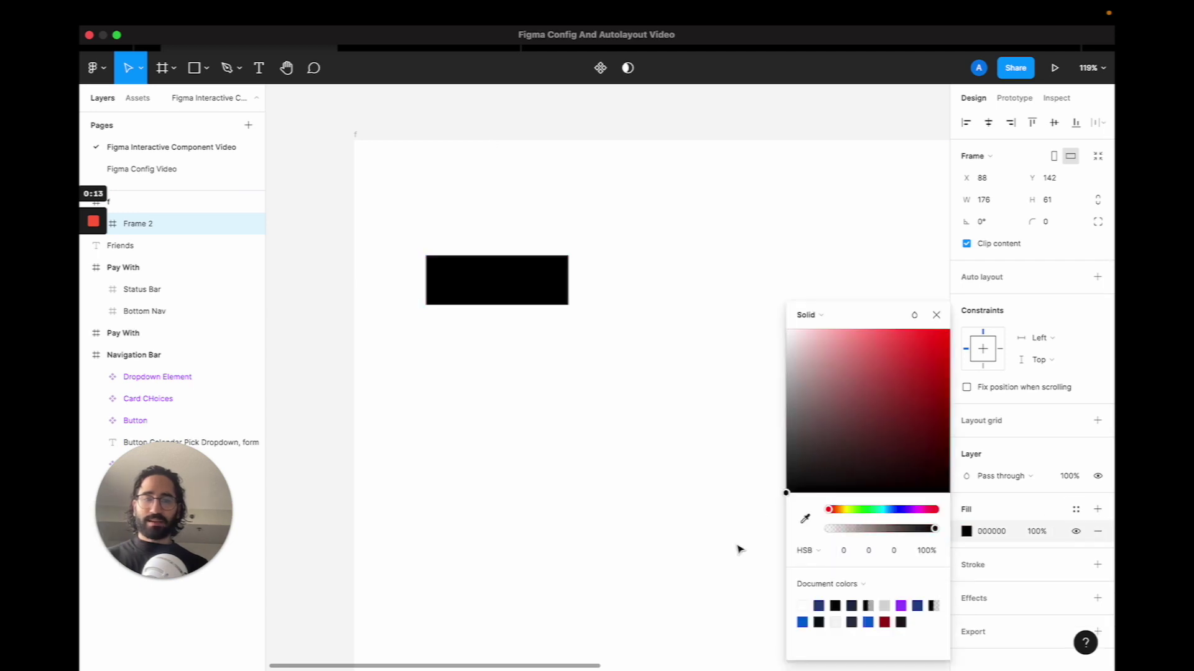
pyautogui.click(584, 429)
# - Rename the black frame to "Small Button"
pyautogui.click(465, 298)
pyautogui.doubleClick(149, 228)
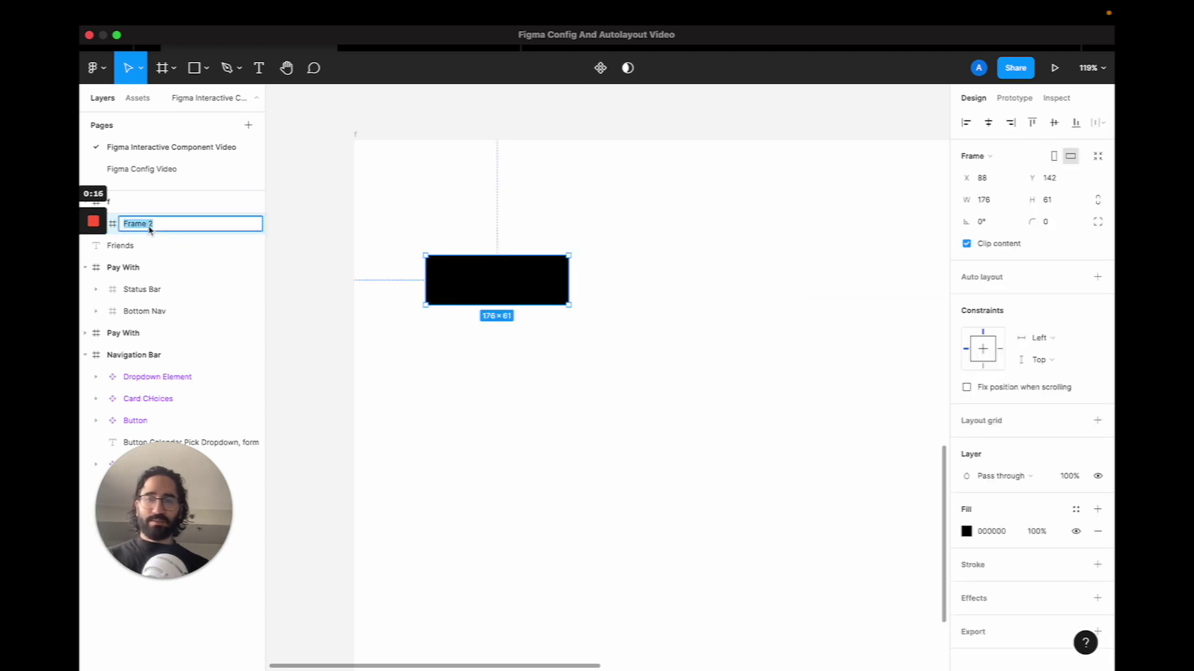
pyautogui.write('Small Button')
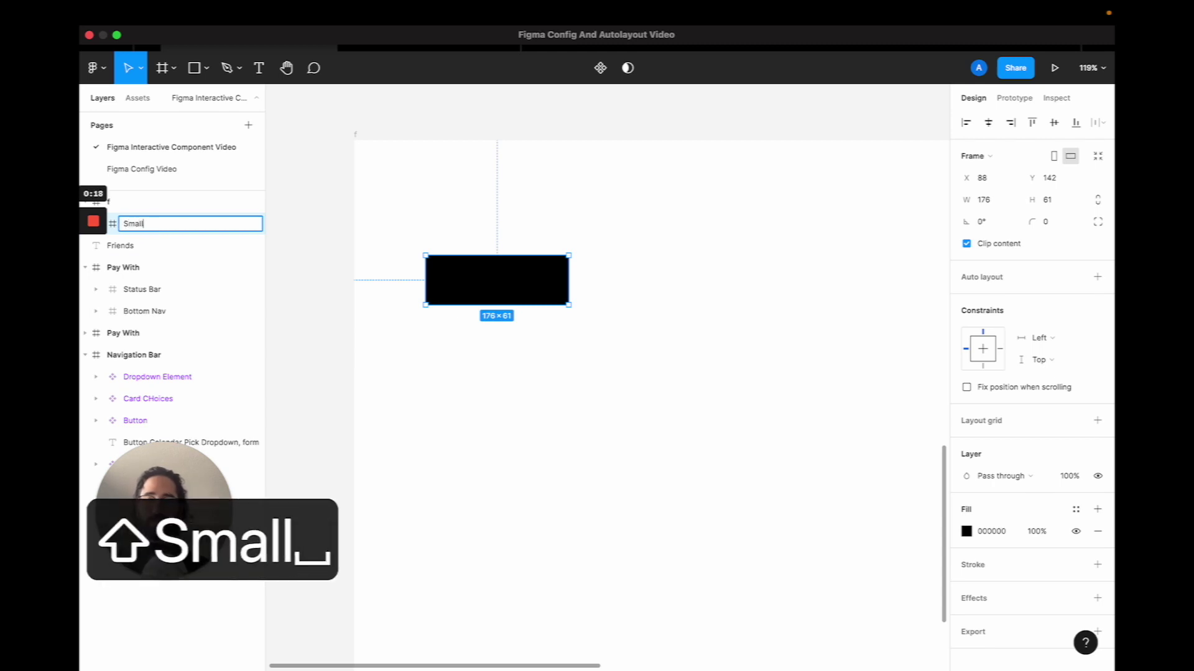
pyautogui.press('Return')
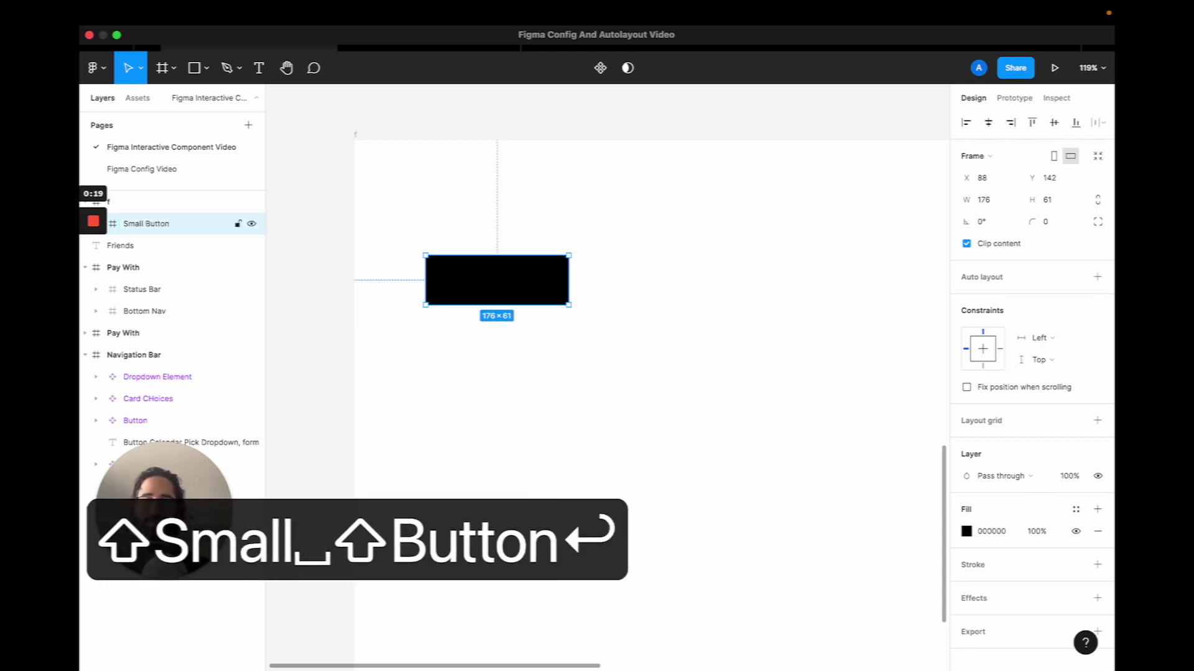
# - Add the text "Button" inside the Small Button frame, set it to auto width and centre it horizontally
pyautogui.press('t')
pyautogui.click(456, 275)
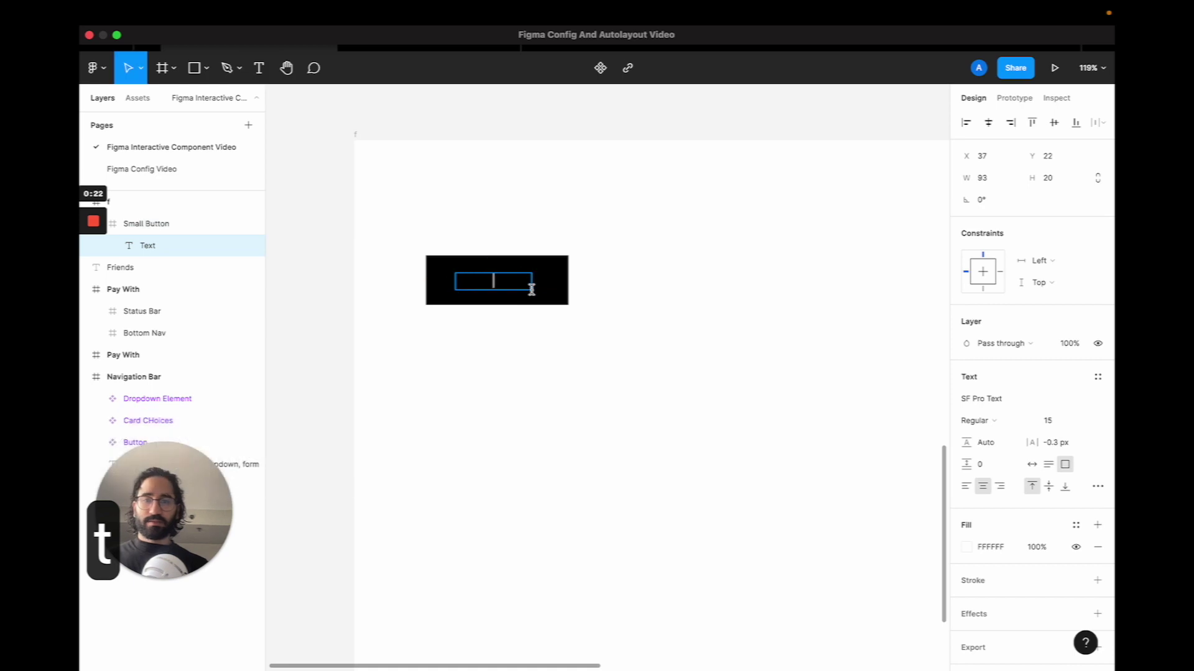
pyautogui.write('Button')
pyautogui.press('Escape')
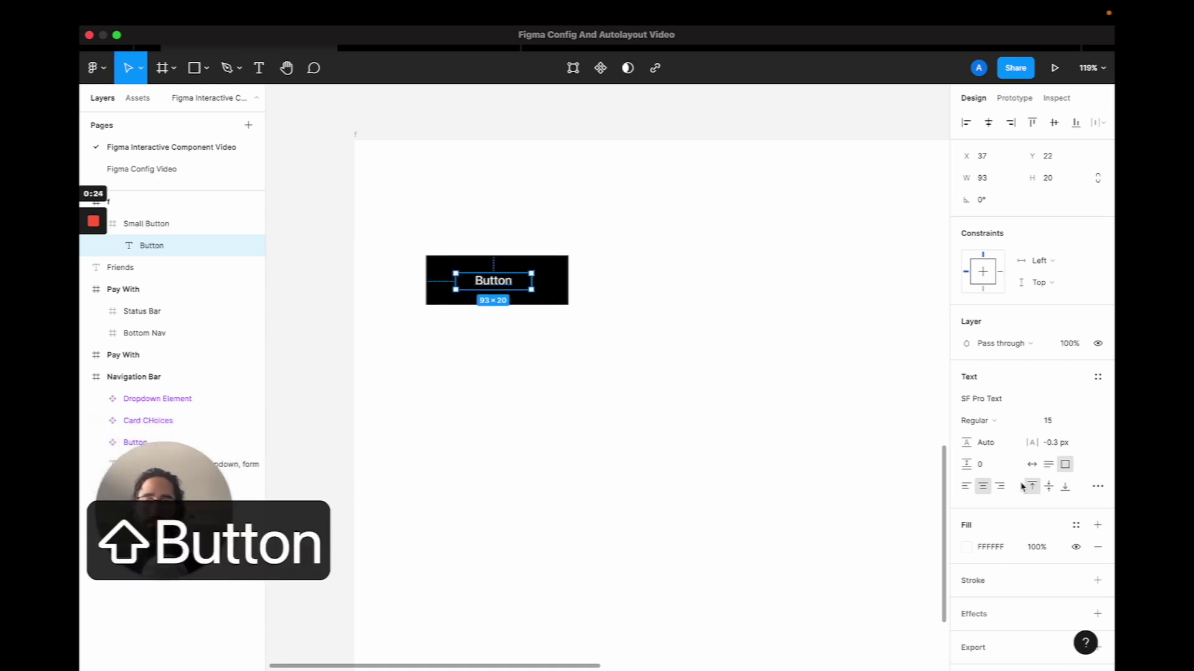
pyautogui.click(1033, 466)
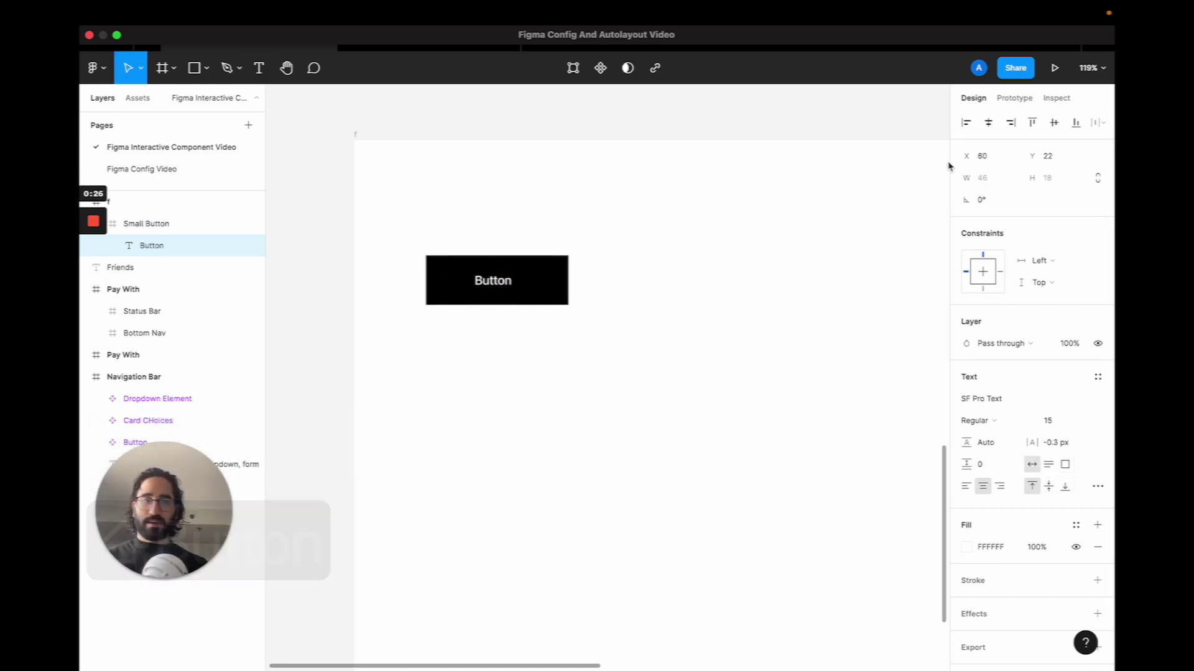
pyautogui.click(988, 124)
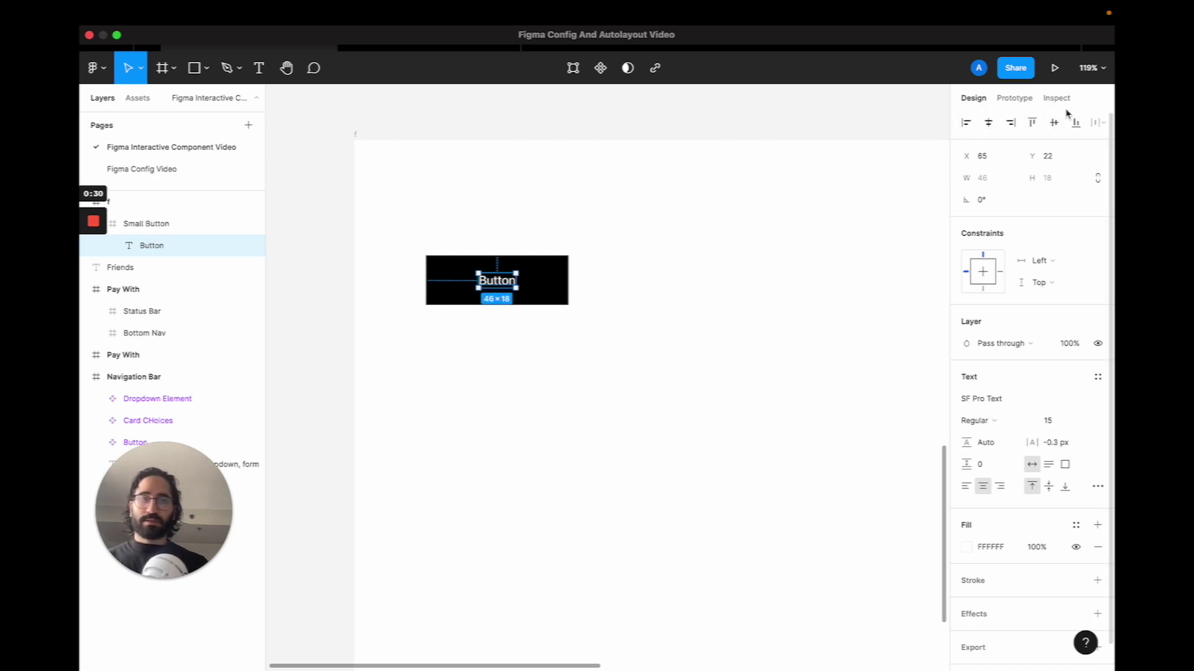
pyautogui.click(603, 316)
pyautogui.click(524, 280)
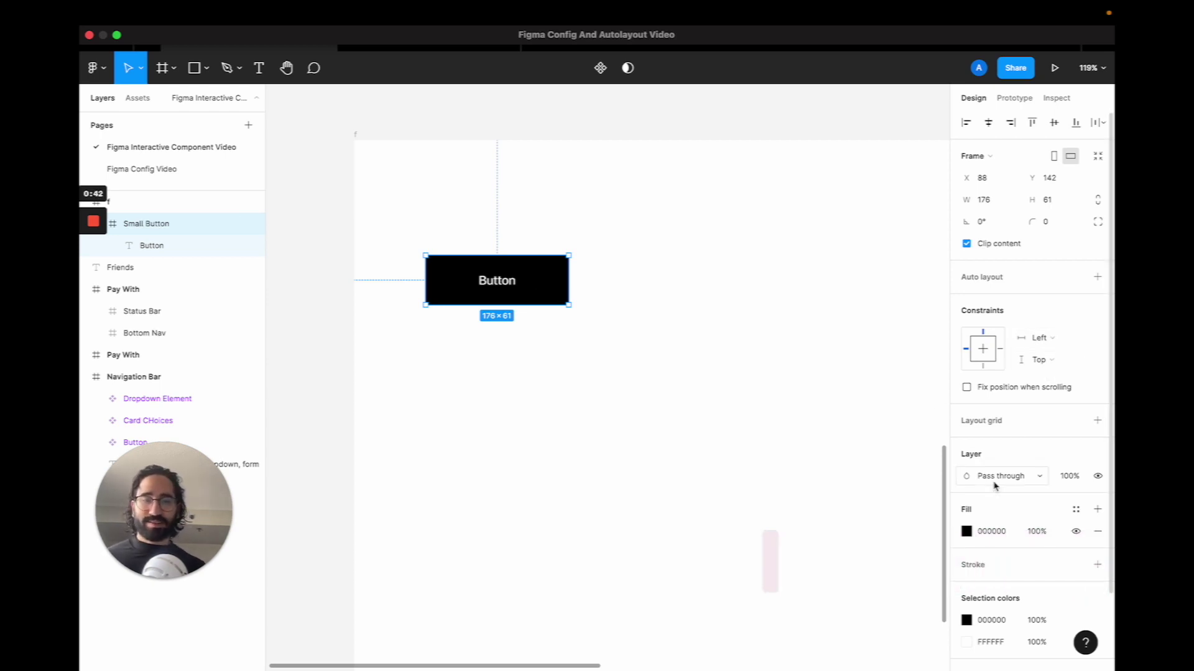
pyautogui.click(614, 452)
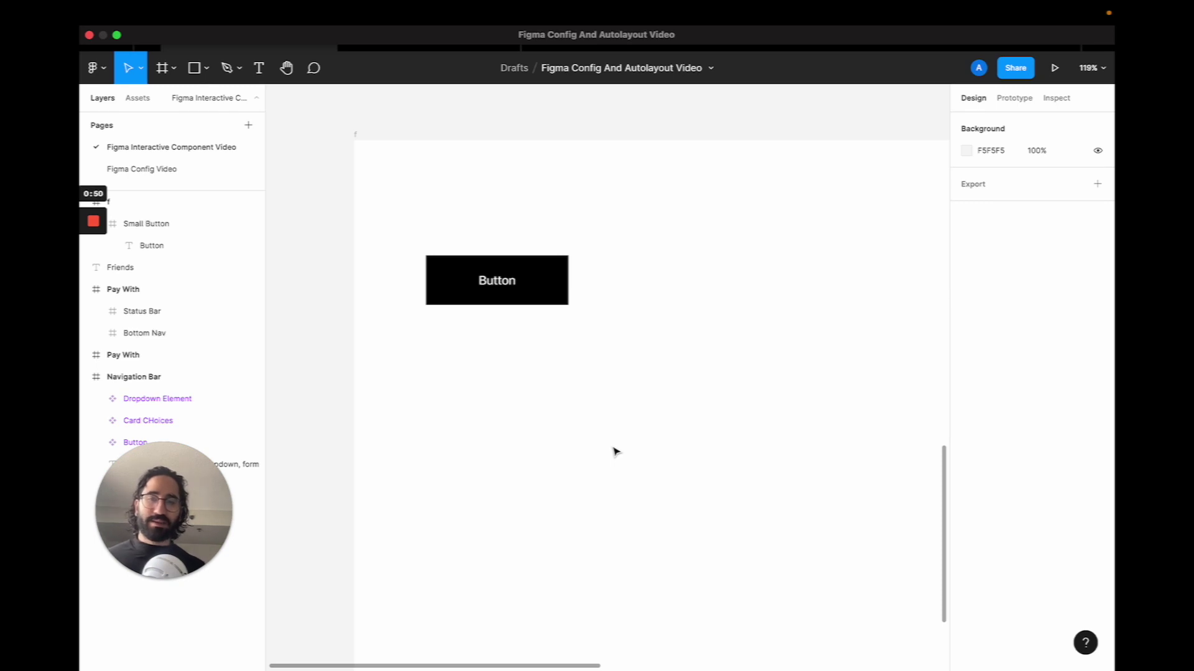
# - Duplicate the Small Button frame beside the original at X 320 and turn the copy into a component
pyautogui.click(492, 275)
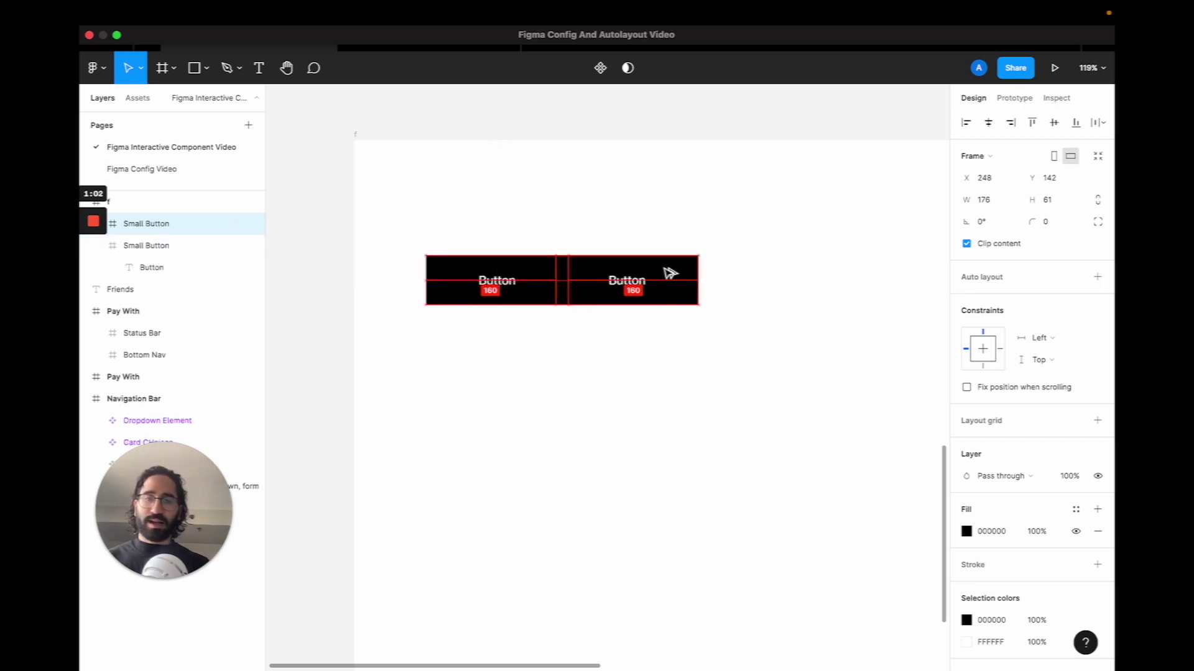
pyautogui.moveTo(672, 271); pyautogui.dragTo(719, 274)
pyautogui.click(325, 191)
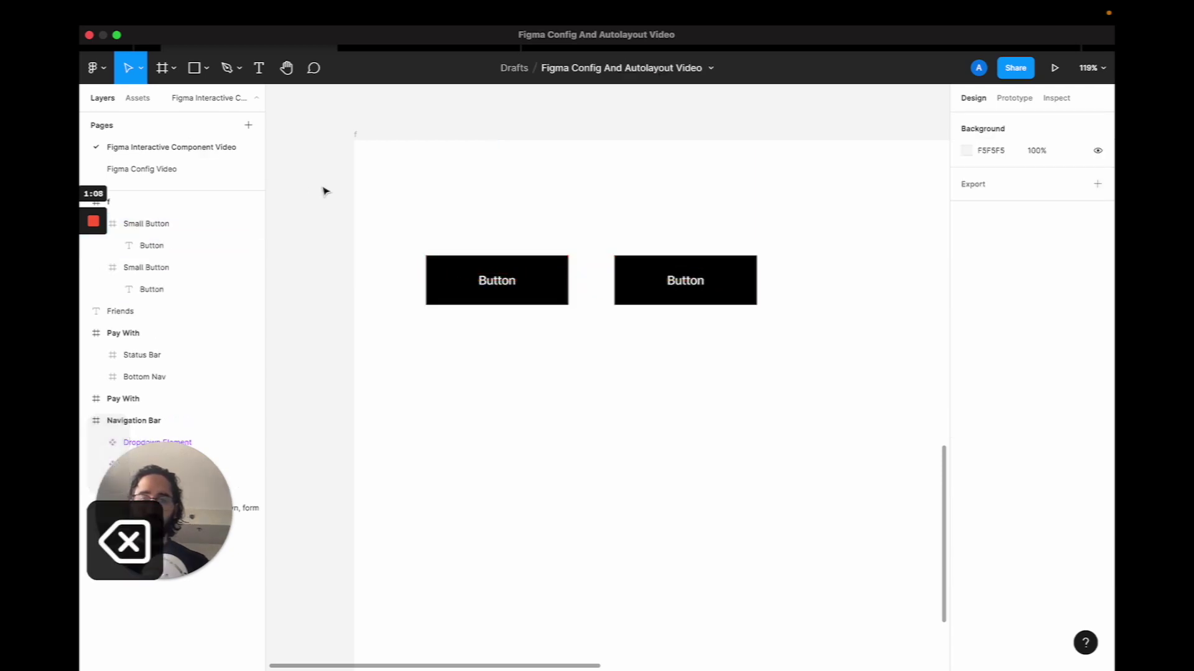
pyautogui.click(669, 260)
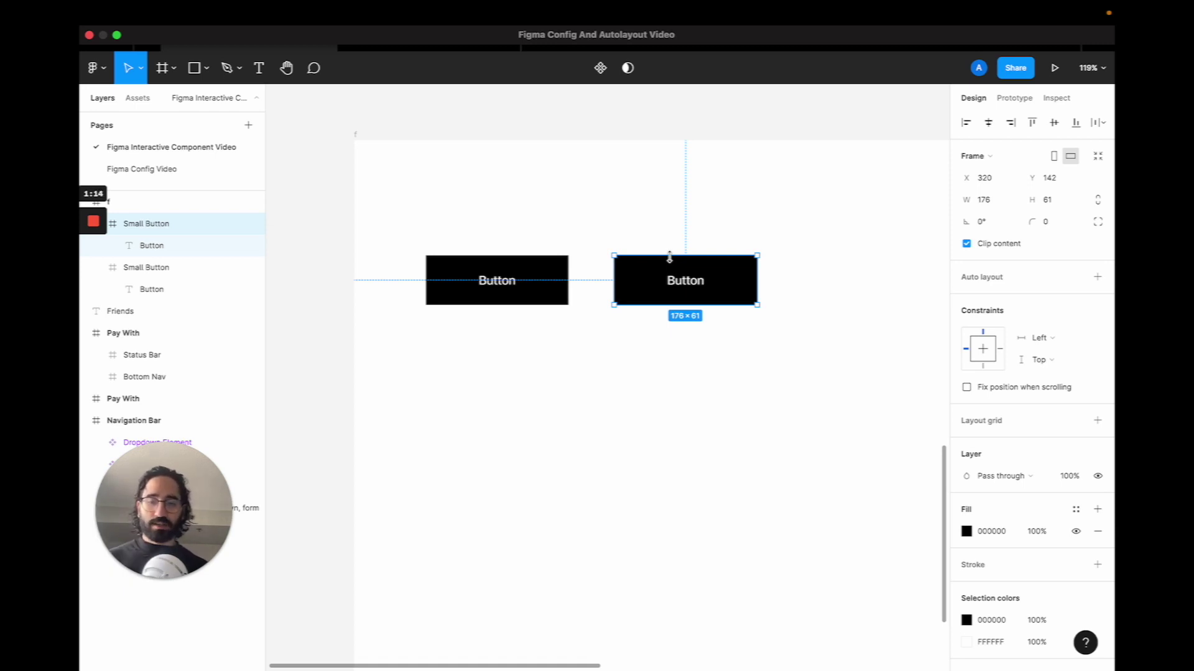
pyautogui.hotkey('ctrl', 'alt', 'k')
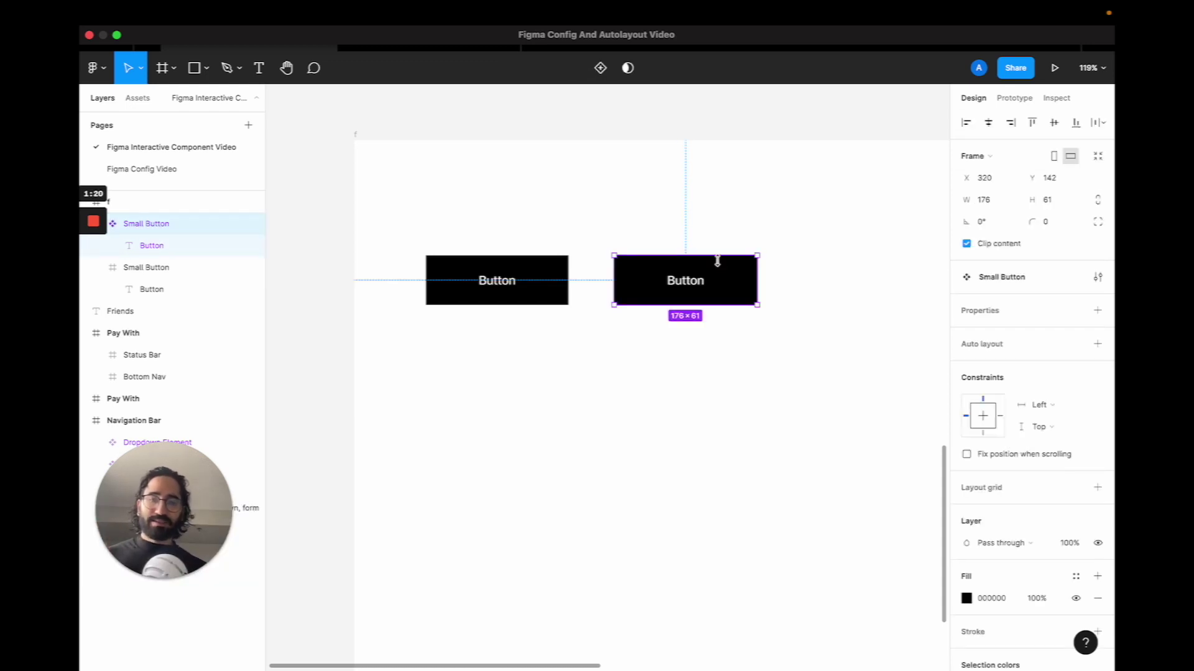
# - Place a copy of the plain Small Button frame below it, and an instance of the Small Button component below the component at about Y 271
pyautogui.click(522, 298)
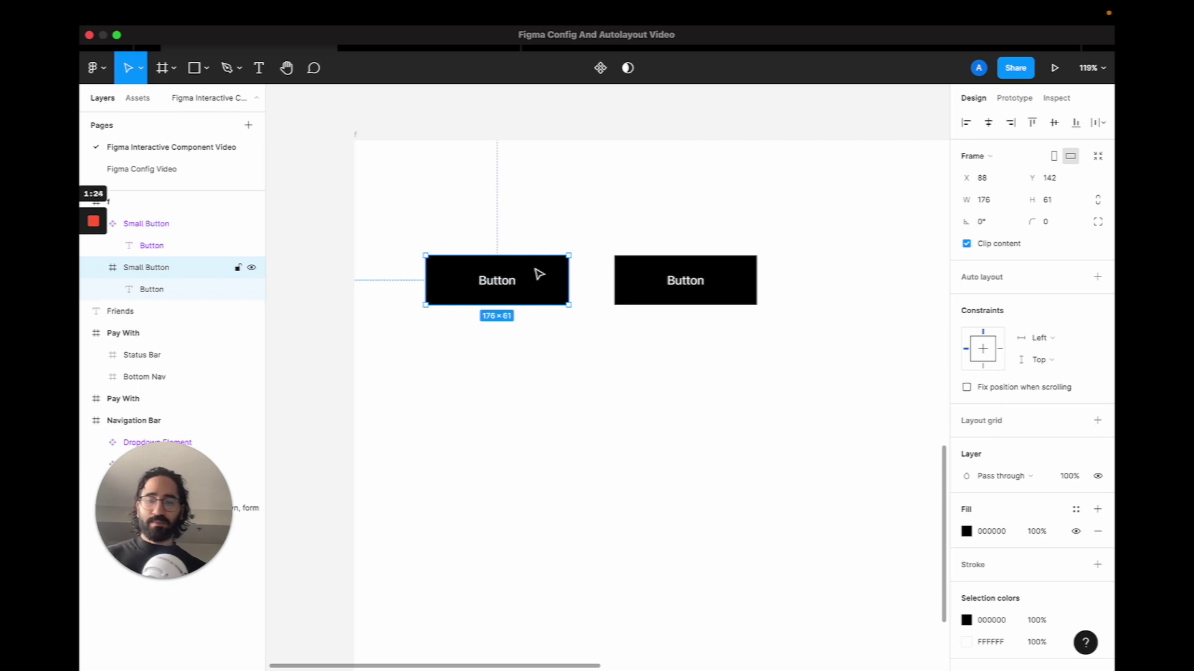
pyautogui.moveTo(541, 272); pyautogui.dragTo(541, 373)
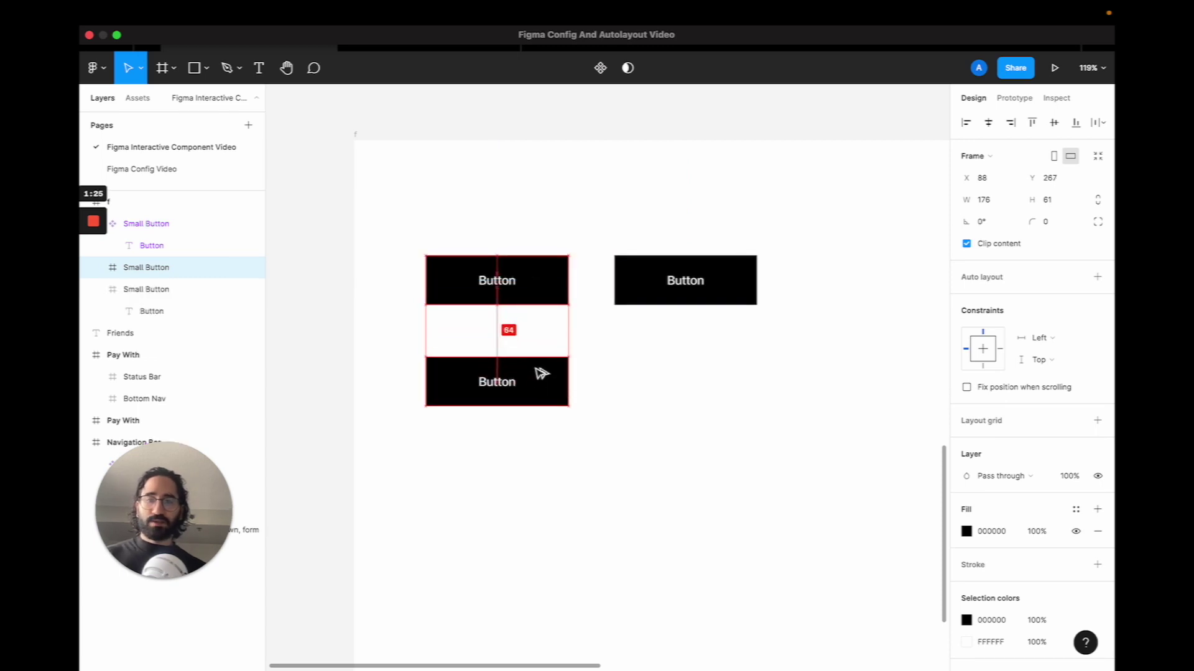
pyautogui.click(699, 284)
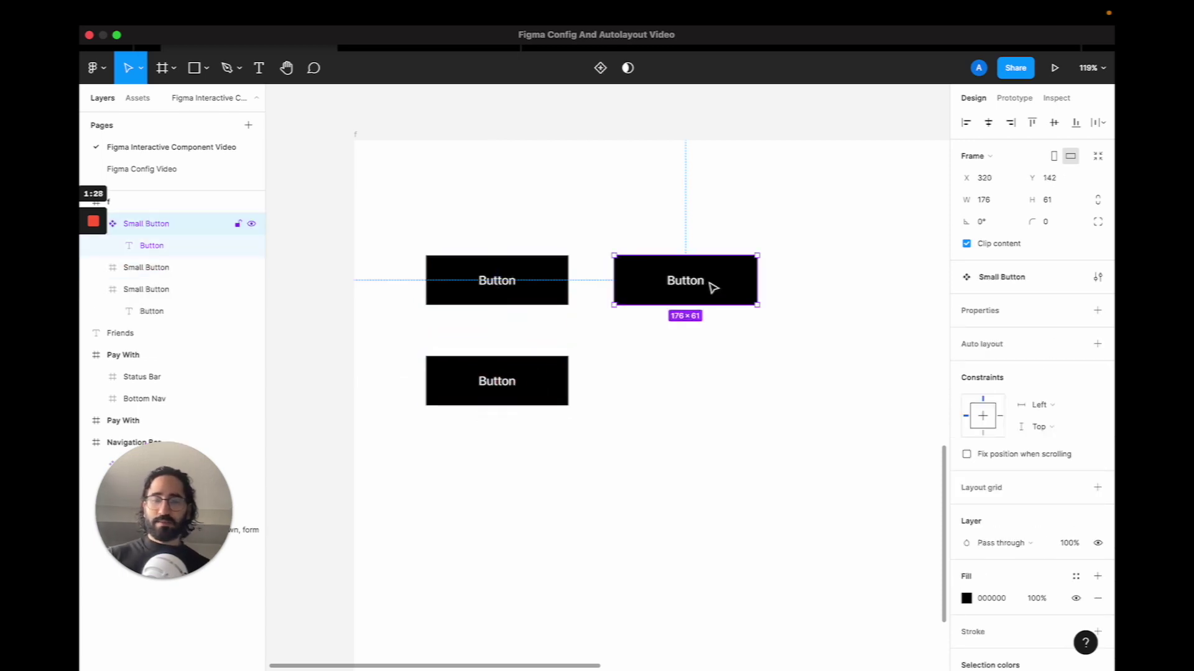
pyautogui.moveTo(716, 287); pyautogui.dragTo(713, 391)
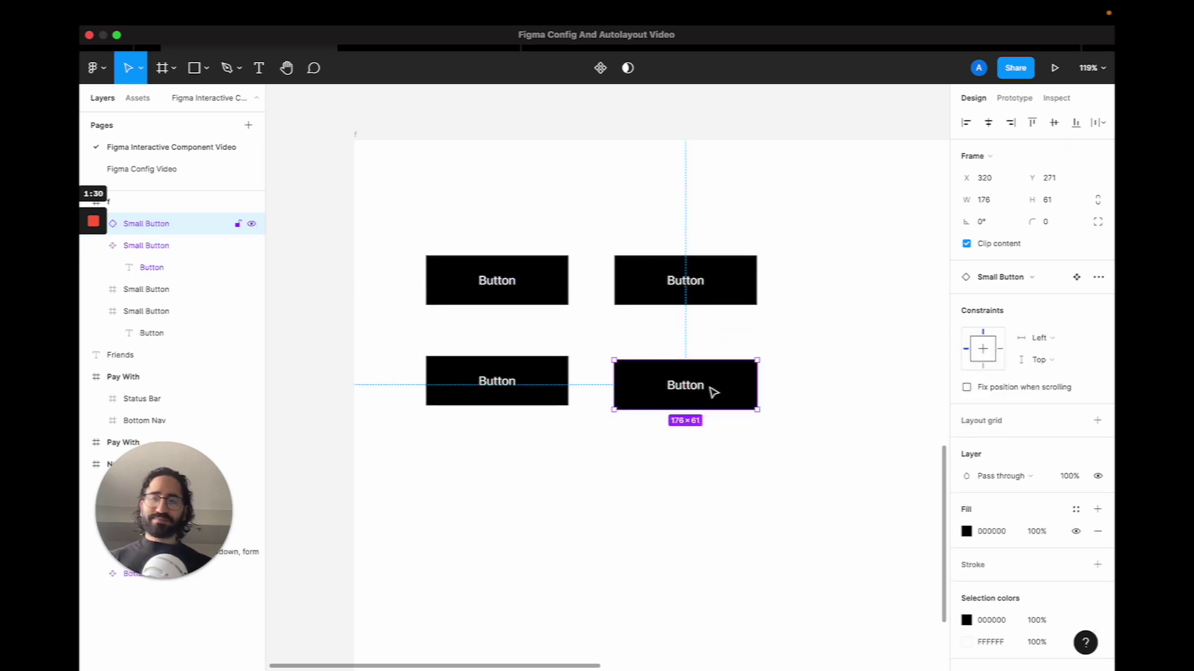
# - Change the text in the original upper plain Small Button frame to "Buttonnnnnn" and compare it with the frame copy below
pyautogui.click(498, 284)
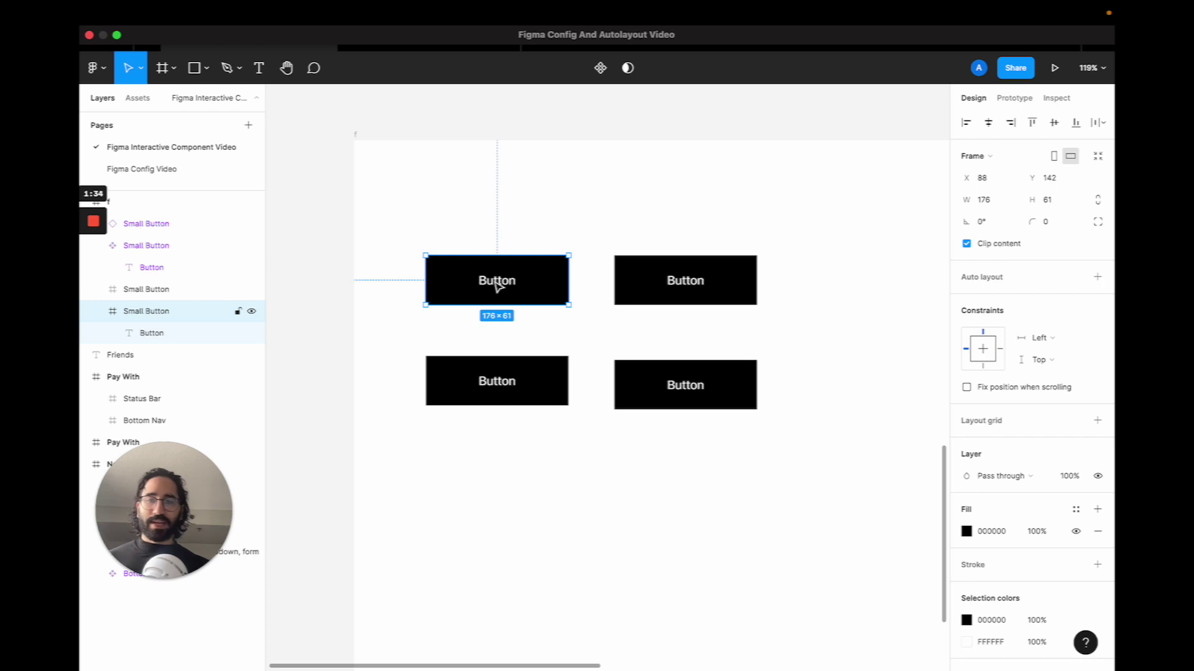
pyautogui.click(699, 303)
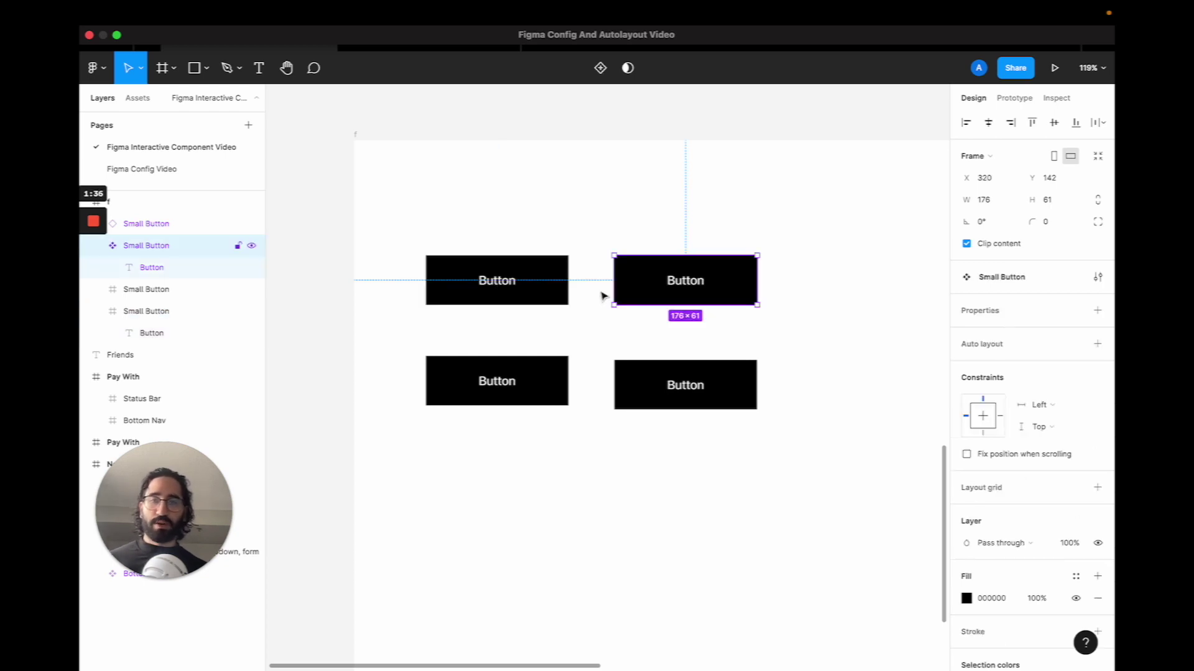
pyautogui.click(509, 284)
pyautogui.doubleClick(509, 284)
pyautogui.doubleClick(509, 282)
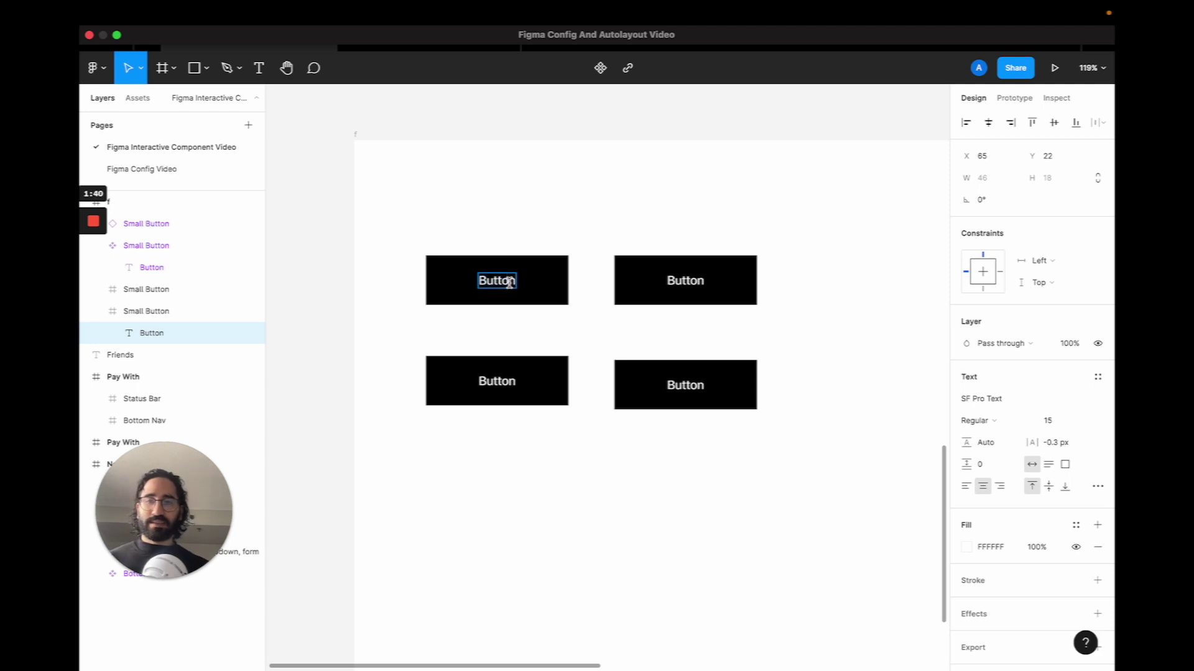
pyautogui.press('Right')
pyautogui.write('nnnnn')
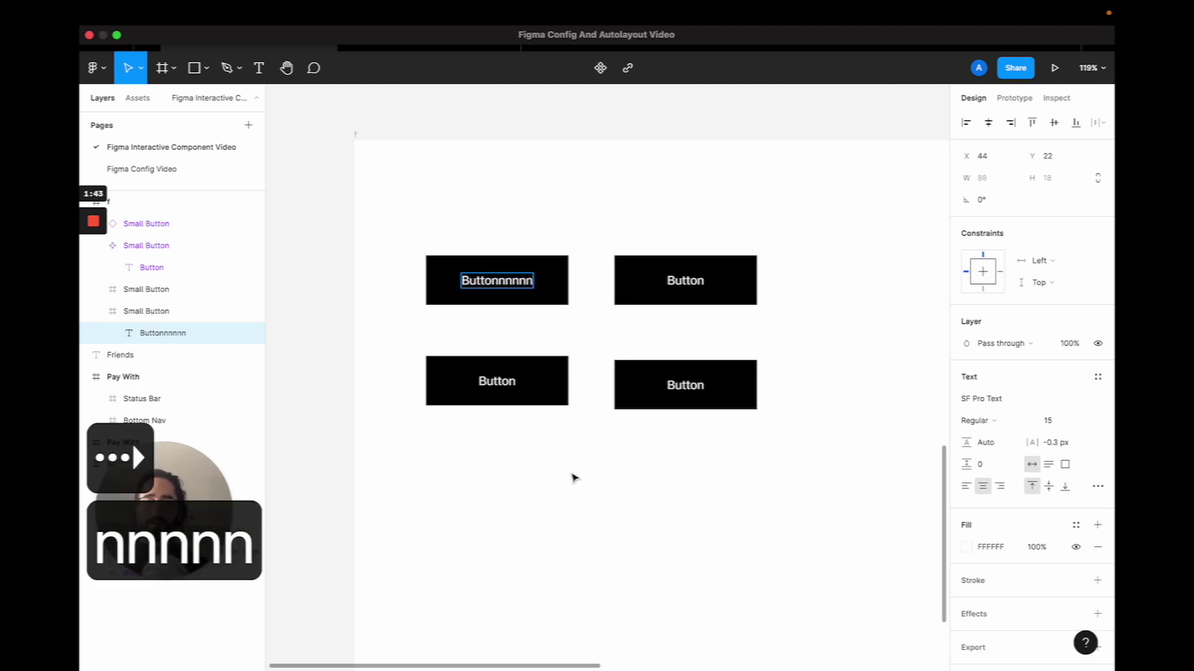
pyautogui.press('Escape')
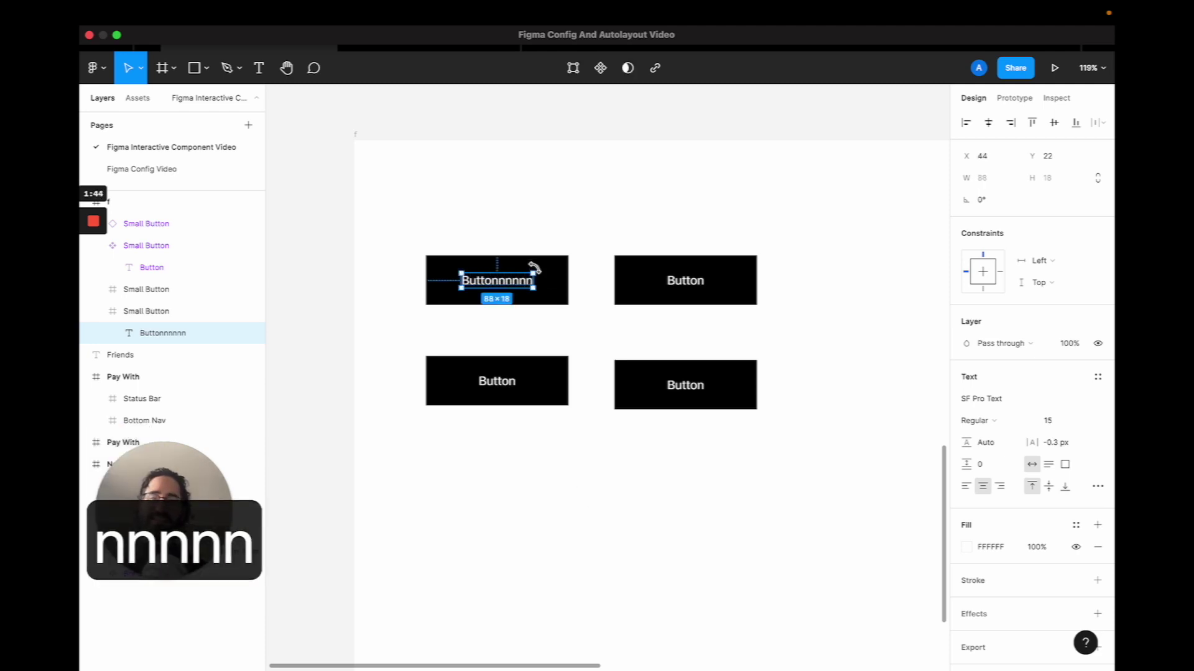
pyautogui.click(552, 281)
pyautogui.click(549, 224)
pyautogui.click(520, 272)
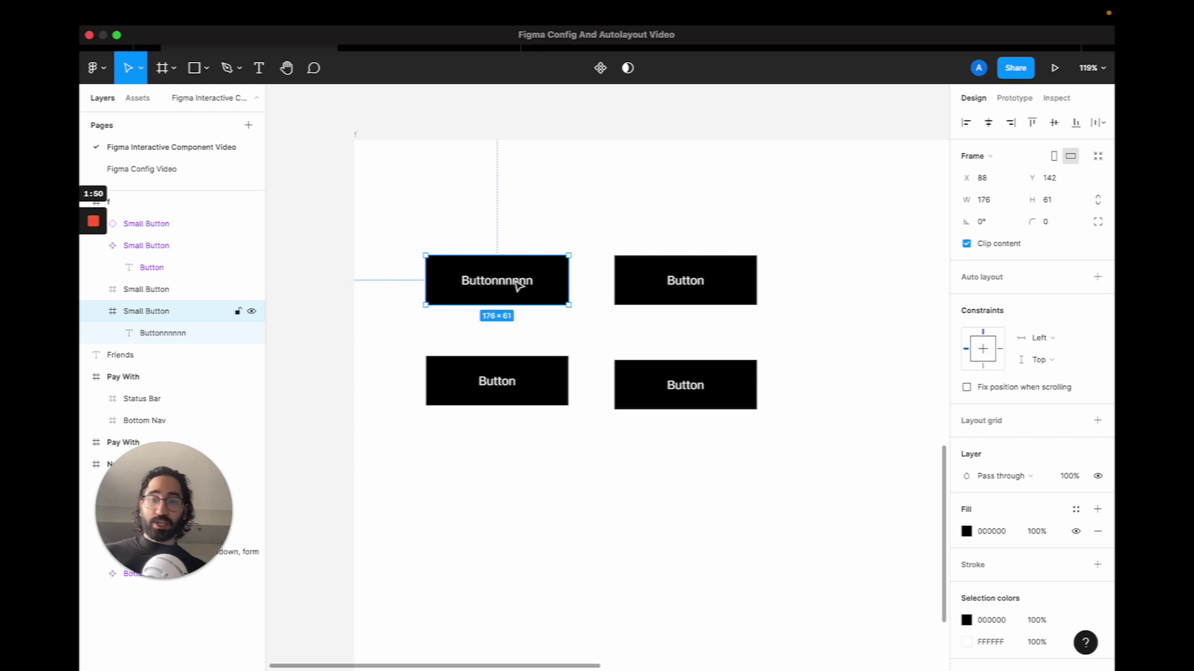
pyautogui.click(498, 369)
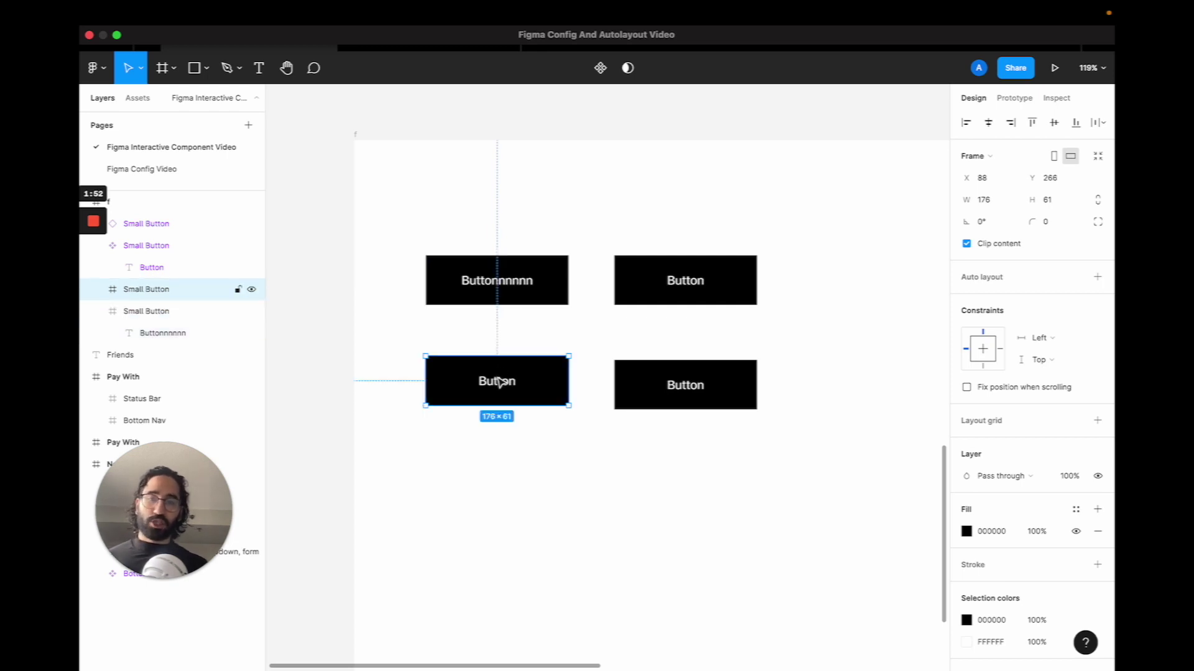
# - Change the text inside the main Small Button component to "Buttonnnnn"
pyautogui.click(698, 279)
pyautogui.doubleClick(699, 279)
pyautogui.doubleClick(698, 280)
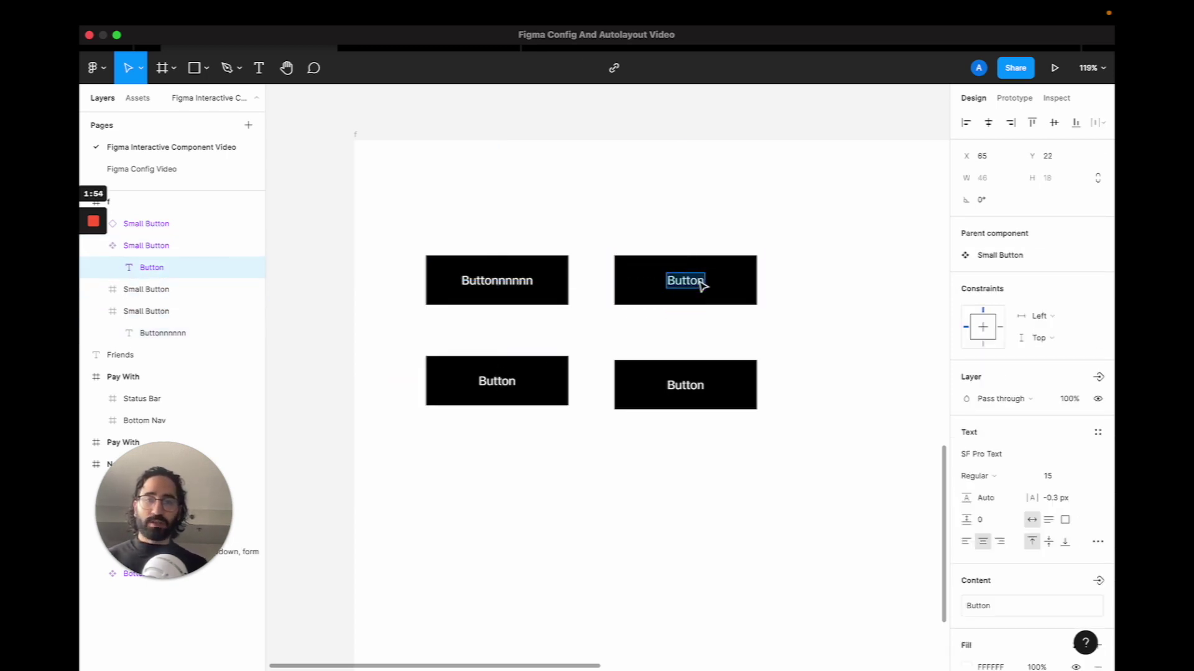
pyautogui.press('Right')
pyautogui.write('nnnn')
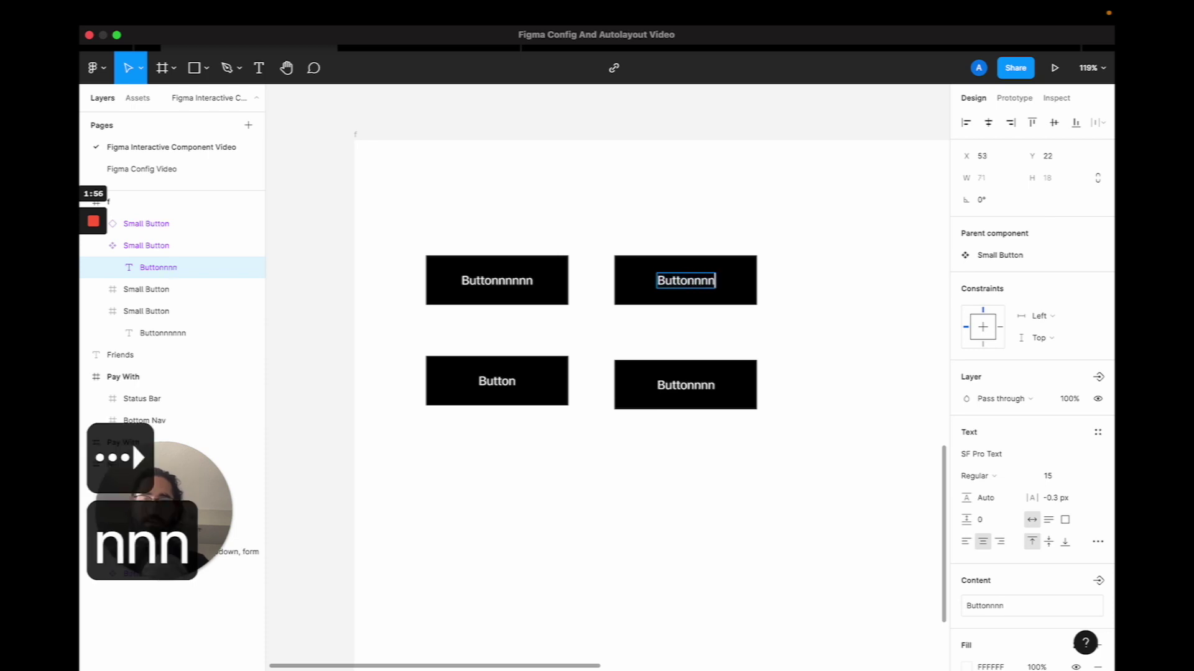
pyautogui.click(882, 342)
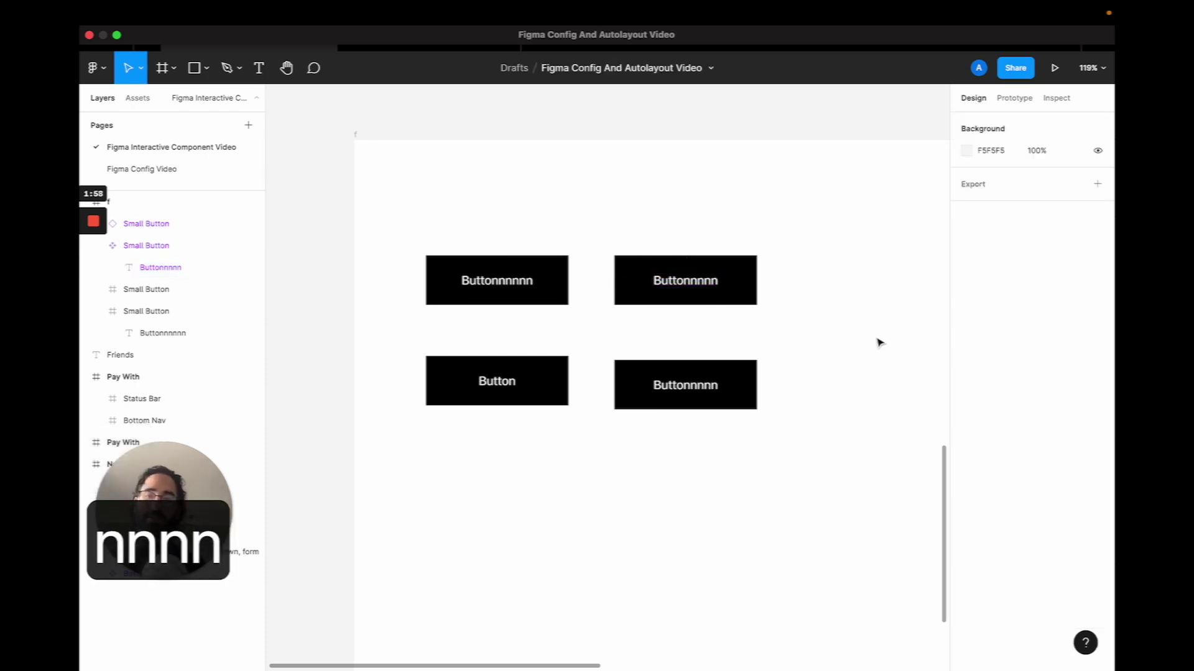
pyautogui.click(746, 280)
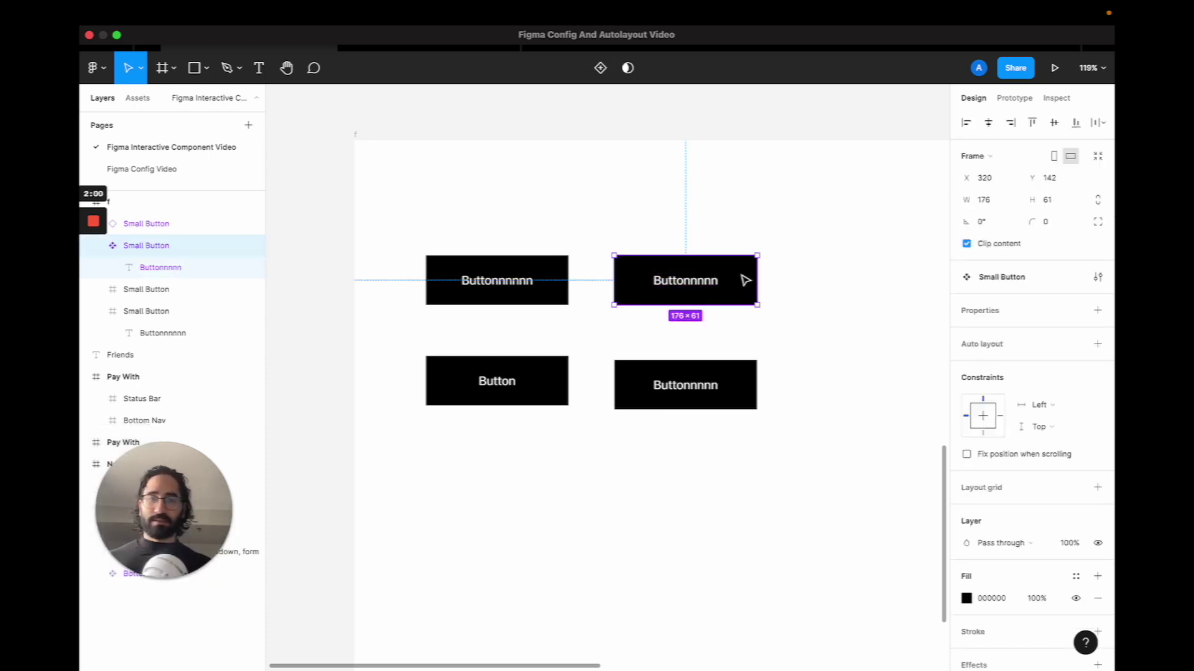
# - Delete the Small Button instance below the main component
pyautogui.click(723, 385)
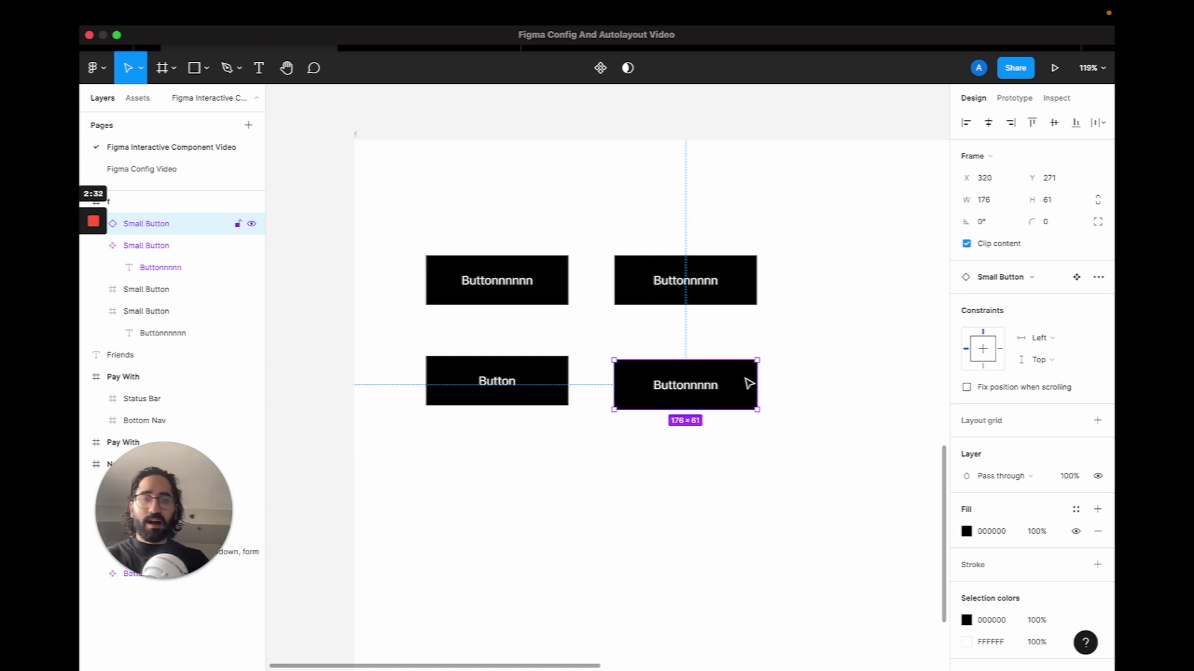
pyautogui.click(1098, 277)
pyautogui.click(1100, 280)
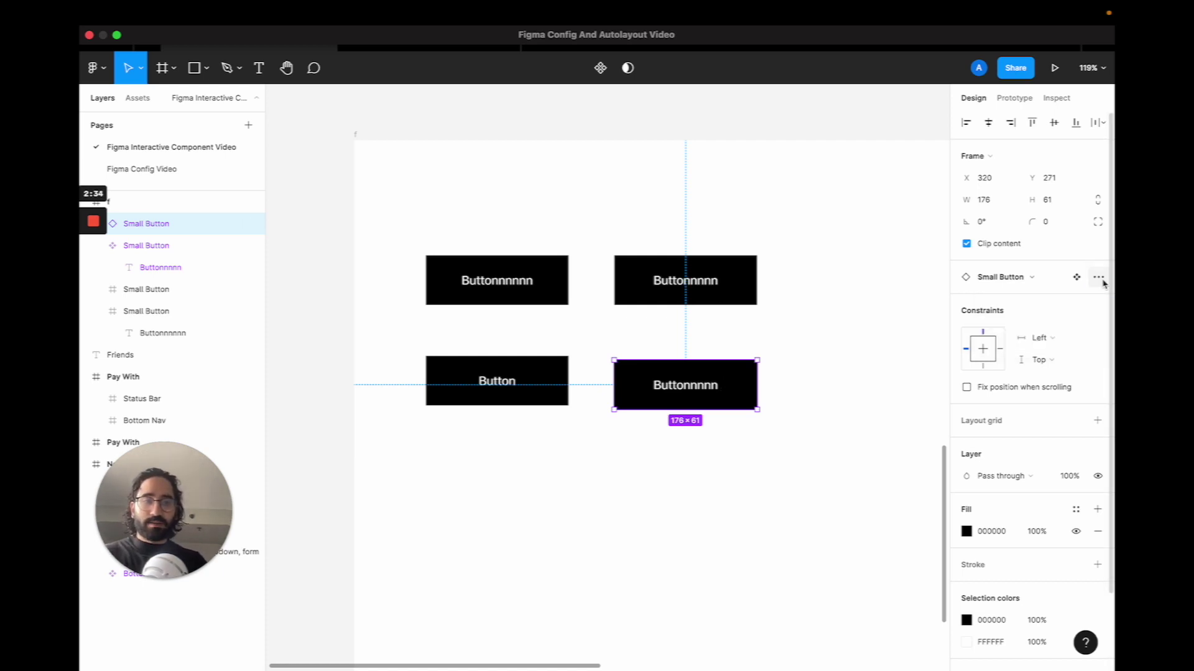
pyautogui.press('BackSpace')
# - Create a variant property on the Small Button component and add a second variant below the default one
pyautogui.click(733, 280)
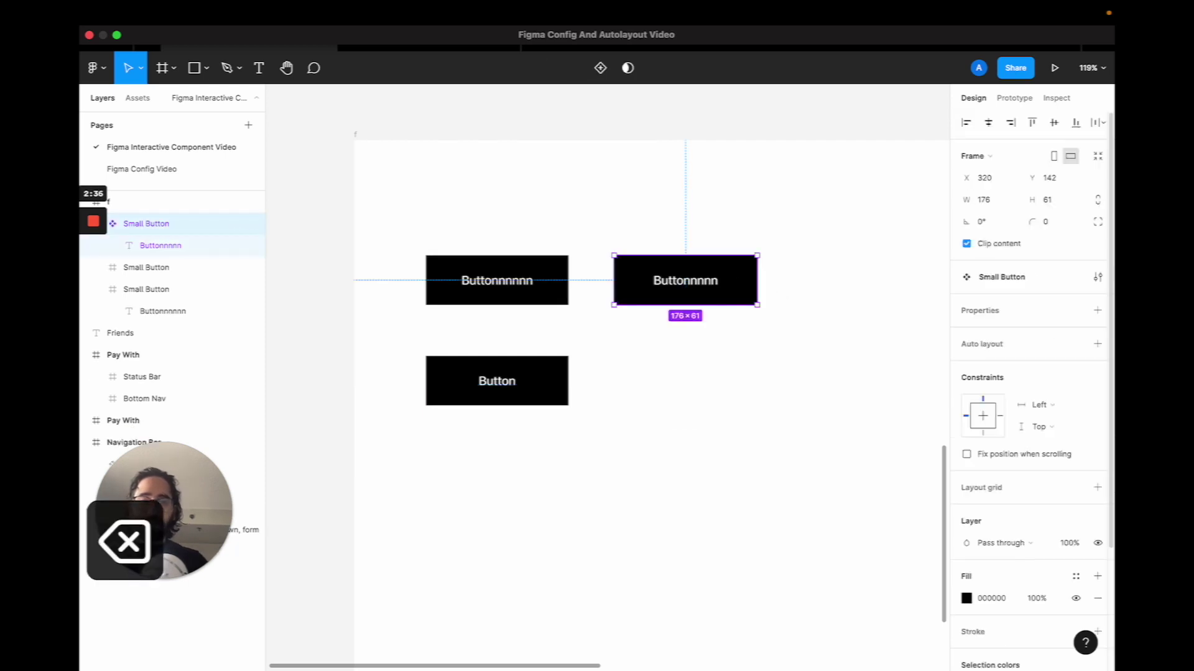
pyautogui.click(1097, 310)
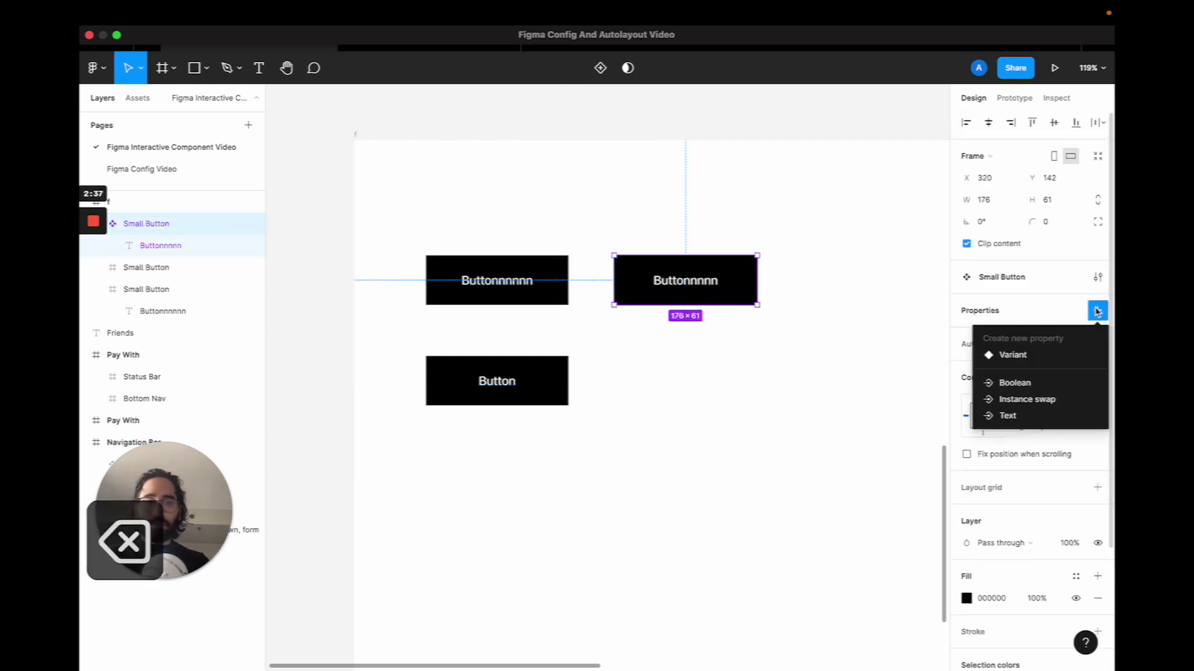
pyautogui.click(1043, 356)
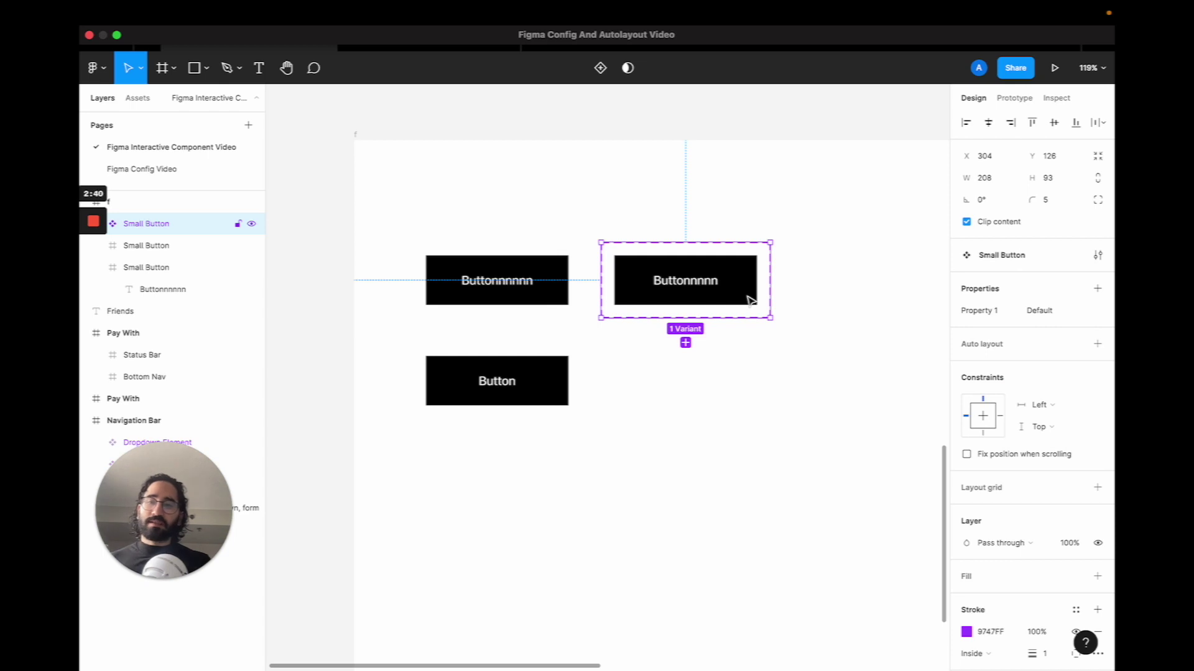
pyautogui.click(685, 342)
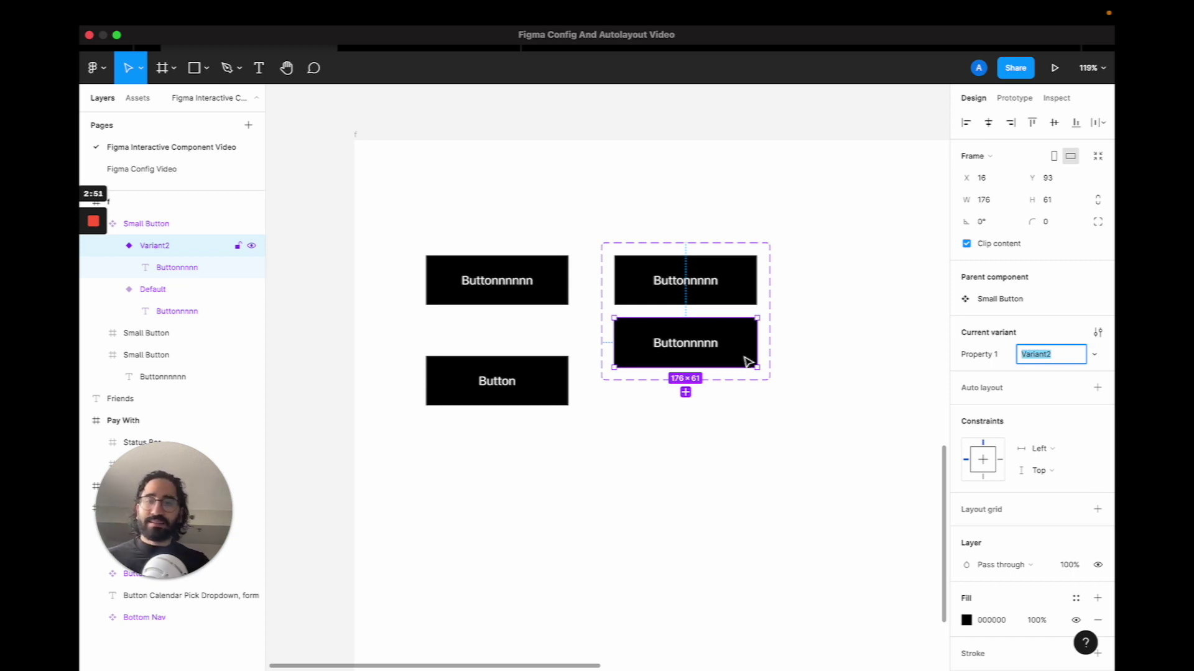
# - Set the second variant's fill to the solid red E22C2C
pyautogui.click(974, 620)
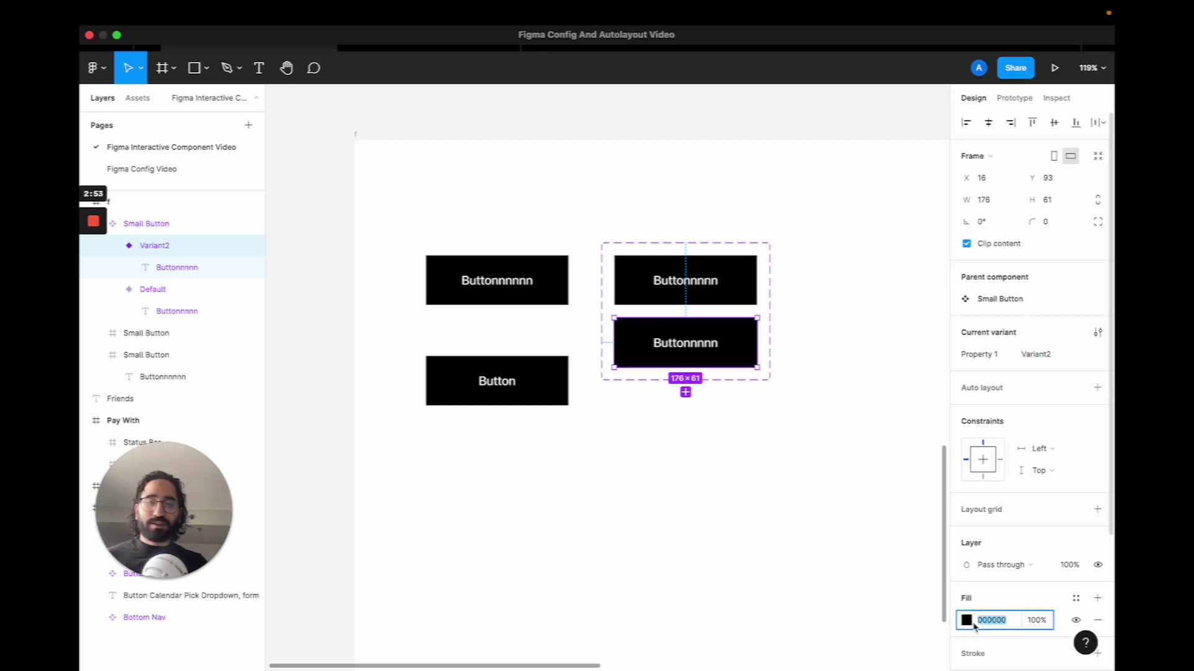
pyautogui.click(966, 620)
pyautogui.click(918, 350)
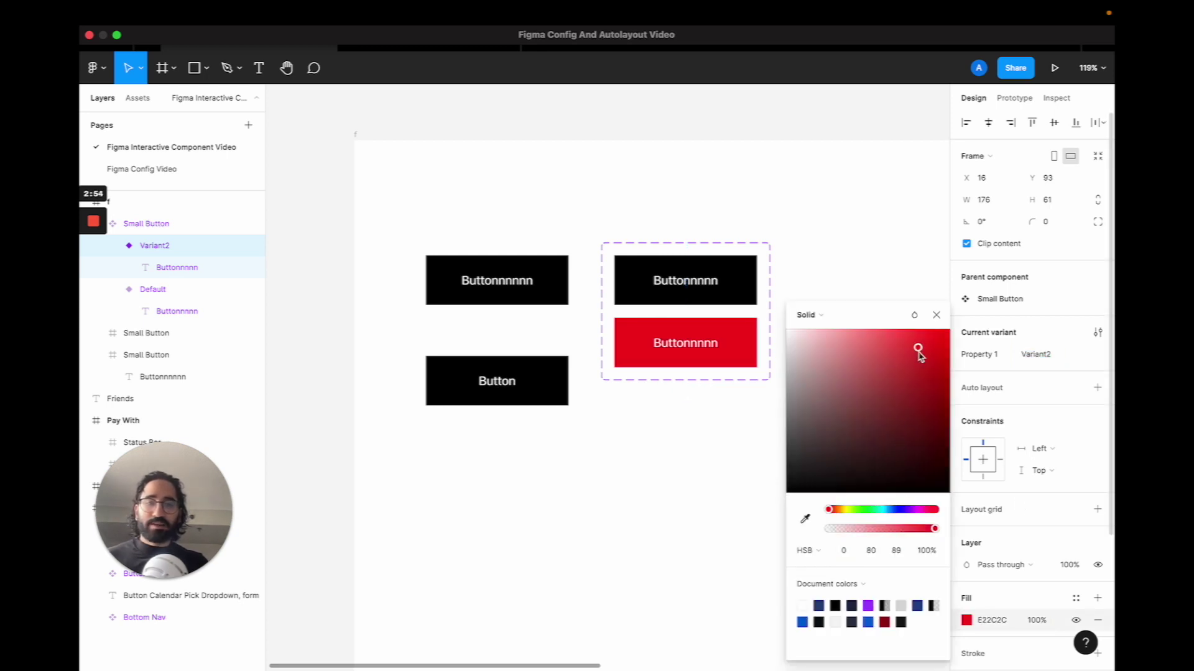
pyautogui.click(863, 278)
# - Rename the Small Button component set's variant property to "Color"
pyautogui.click(740, 261)
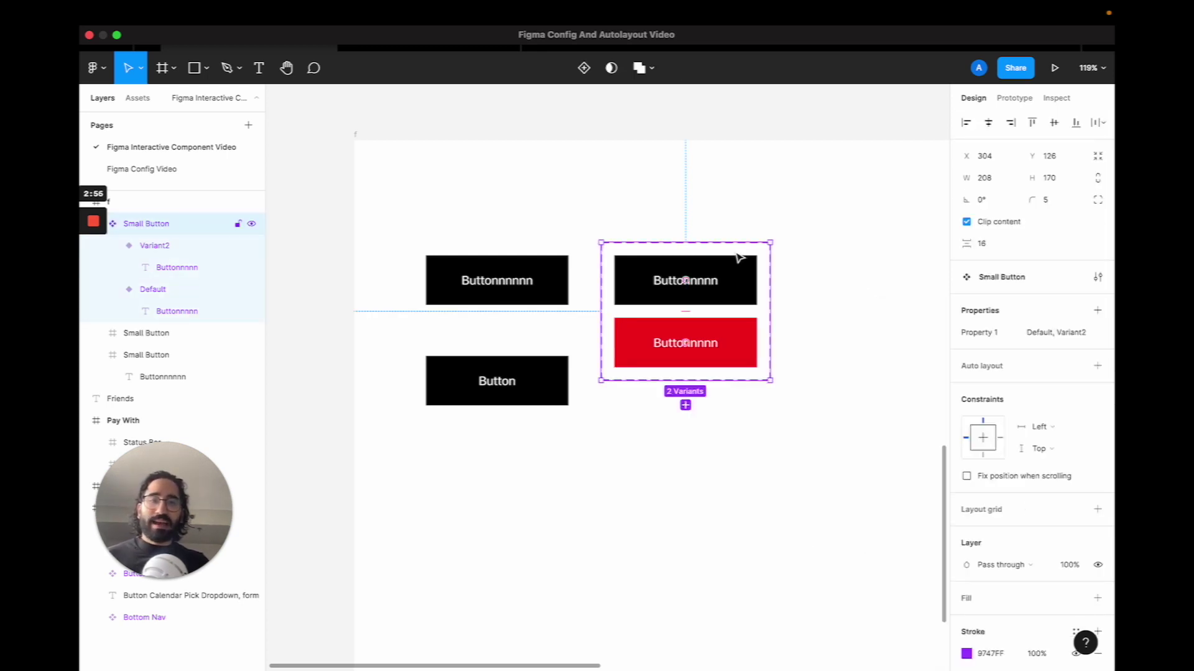
pyautogui.doubleClick(987, 335)
pyautogui.write('Color')
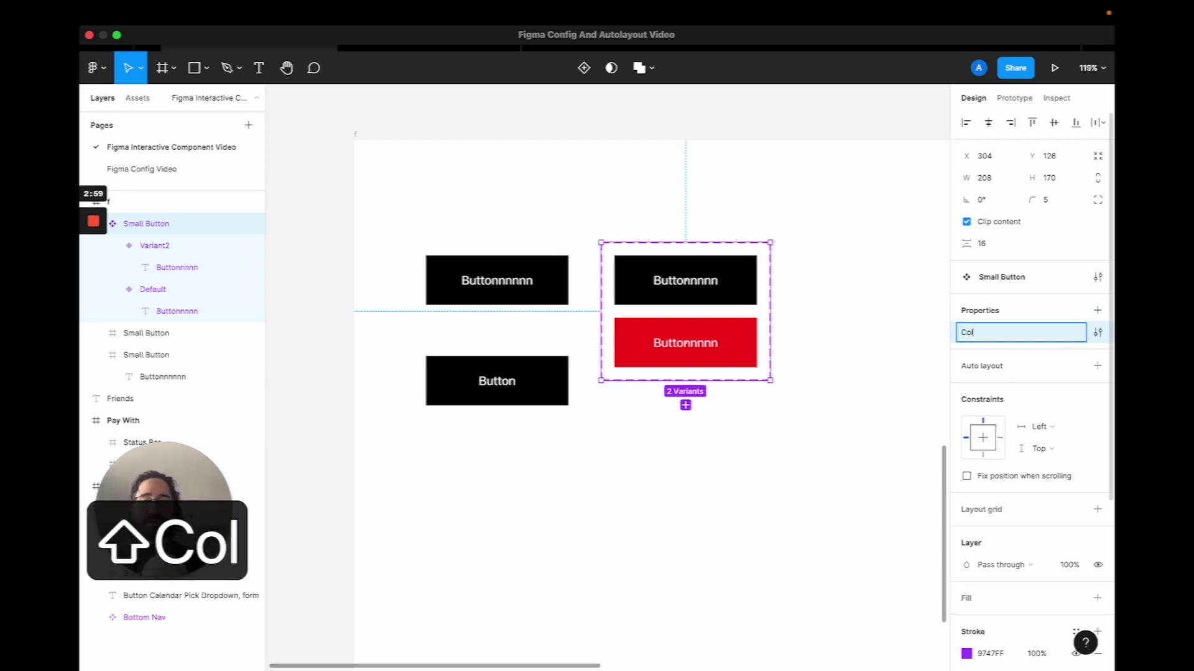
pyautogui.click(930, 346)
pyautogui.click(690, 317)
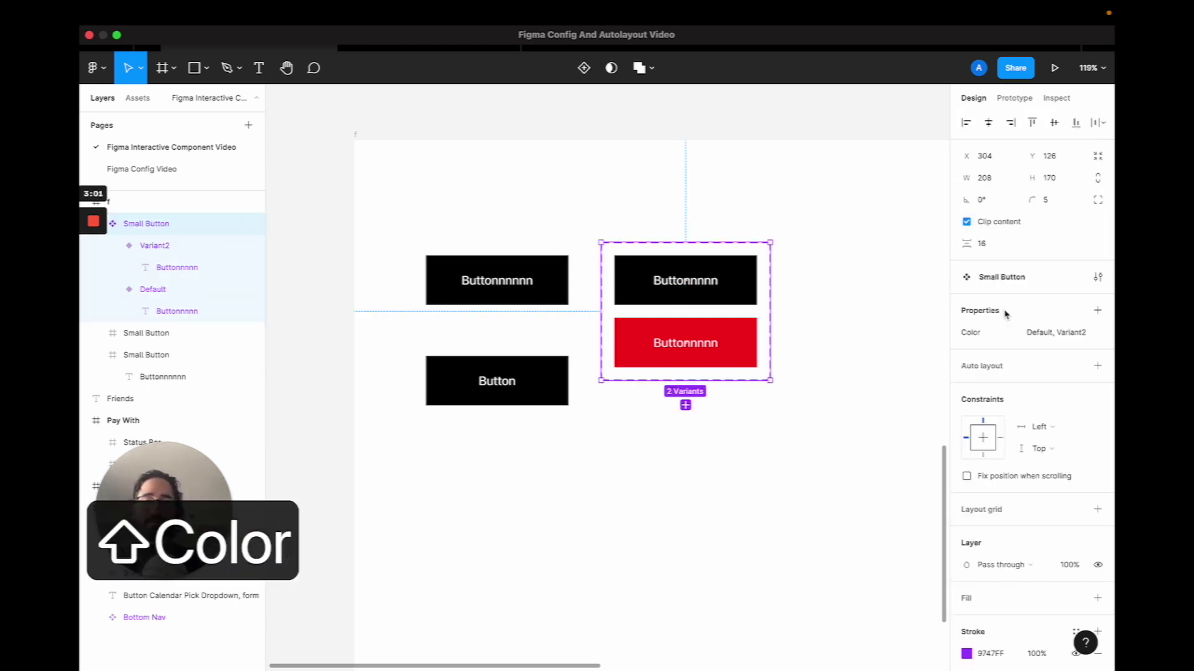
# - Set the default black variant's Color value to "Black"
pyautogui.click(1032, 332)
pyautogui.click(725, 291)
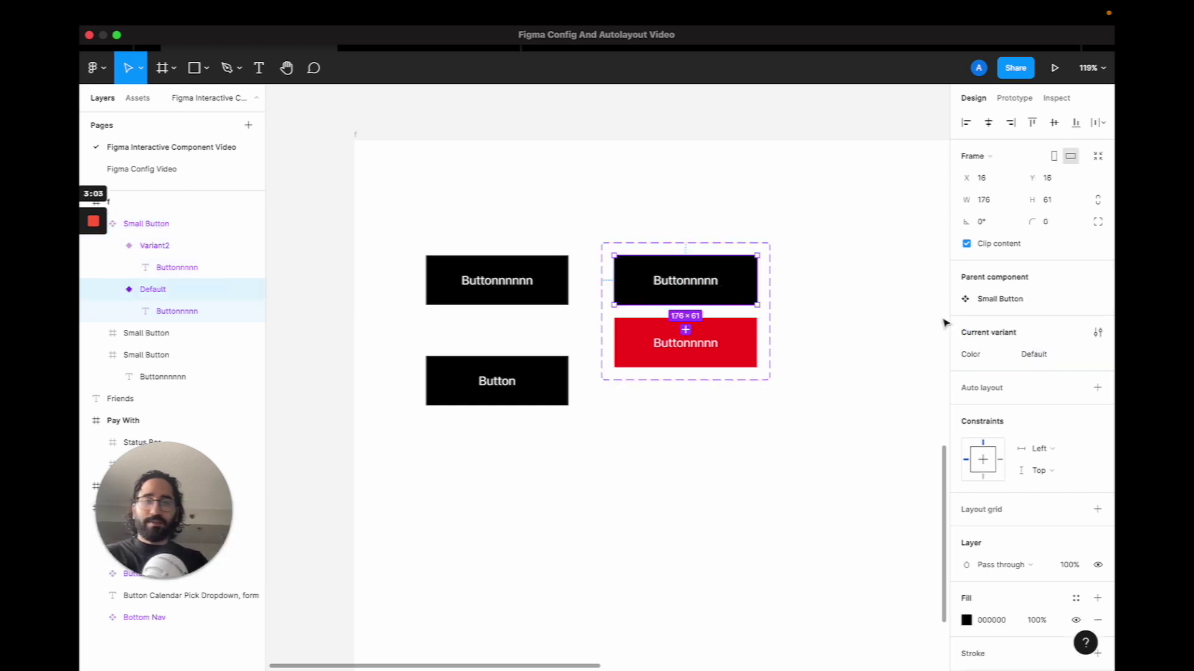
pyautogui.click(1030, 353)
pyautogui.write('Black')
pyautogui.press('Return')
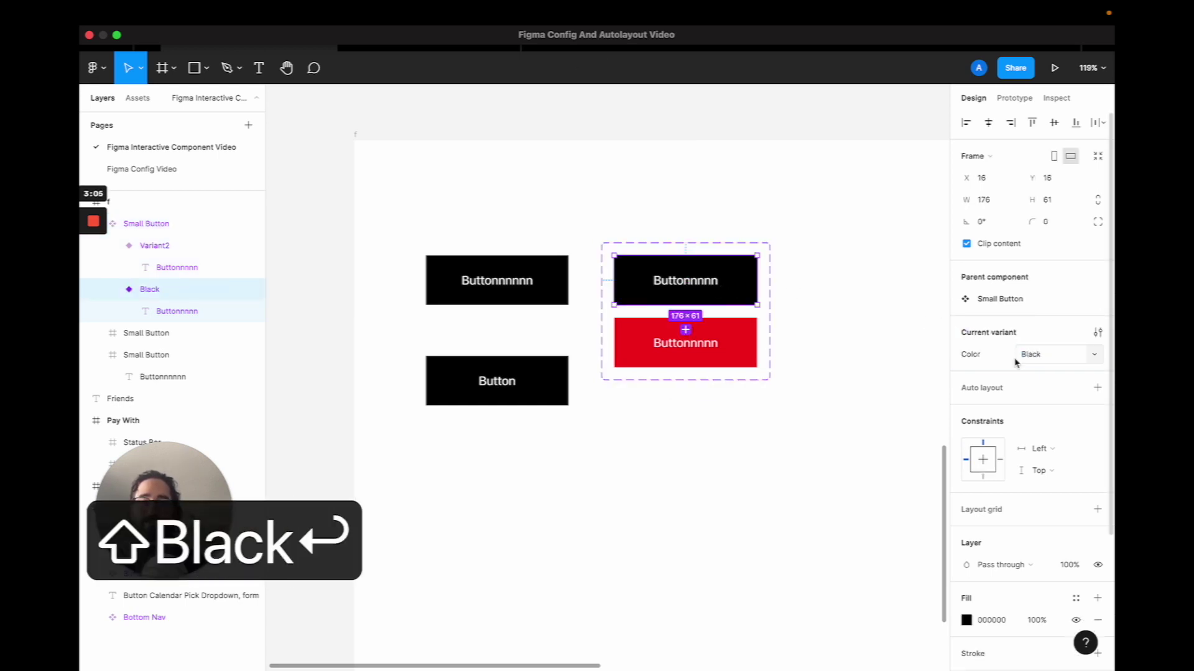
# - Set the red variant's Color value to "Red" and select the whole Small Button component set
pyautogui.click(754, 346)
pyautogui.click(1043, 353)
pyautogui.write('Red')
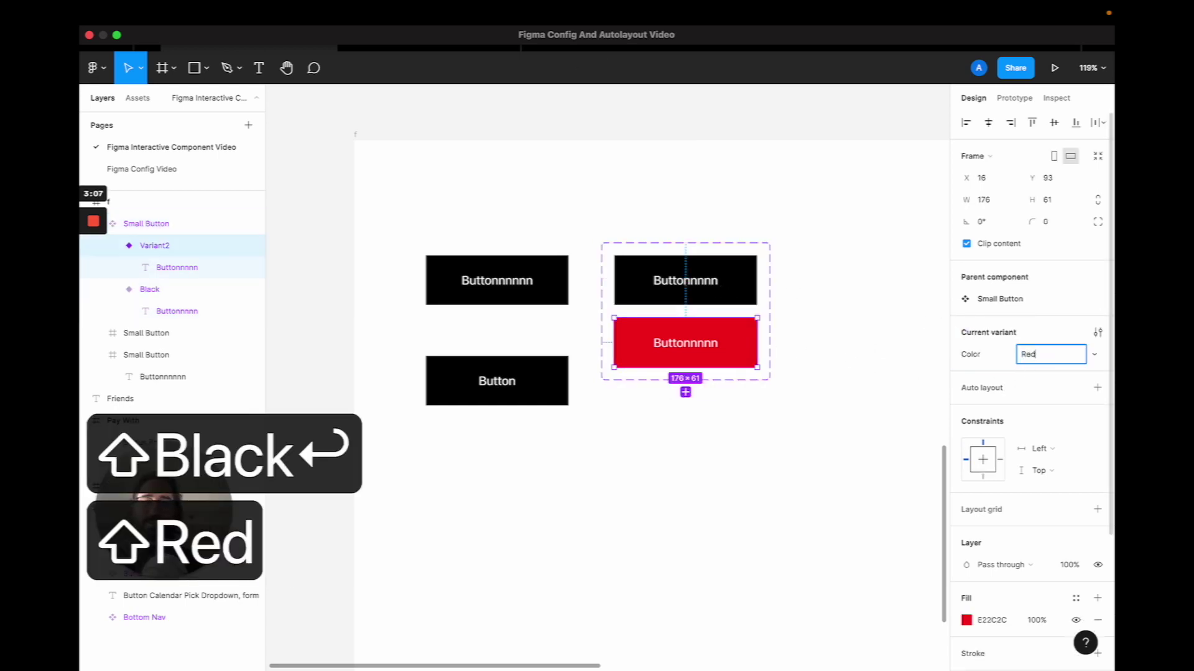
pyautogui.press('Return')
pyautogui.click(844, 386)
pyautogui.click(769, 369)
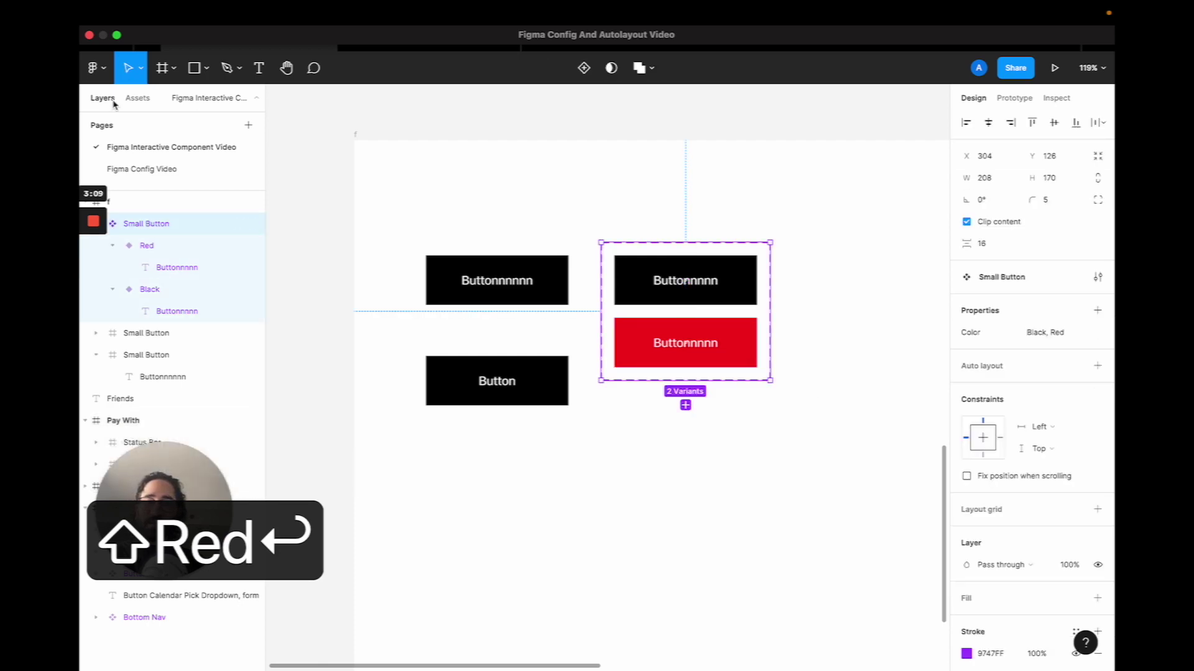
# - Place a Small Button instance from the local components below the component set, at about X 405, Y 389
pyautogui.click(138, 98)
pyautogui.scroll(-4, 538, 371)
pyautogui.scroll(-2, 537, 371)
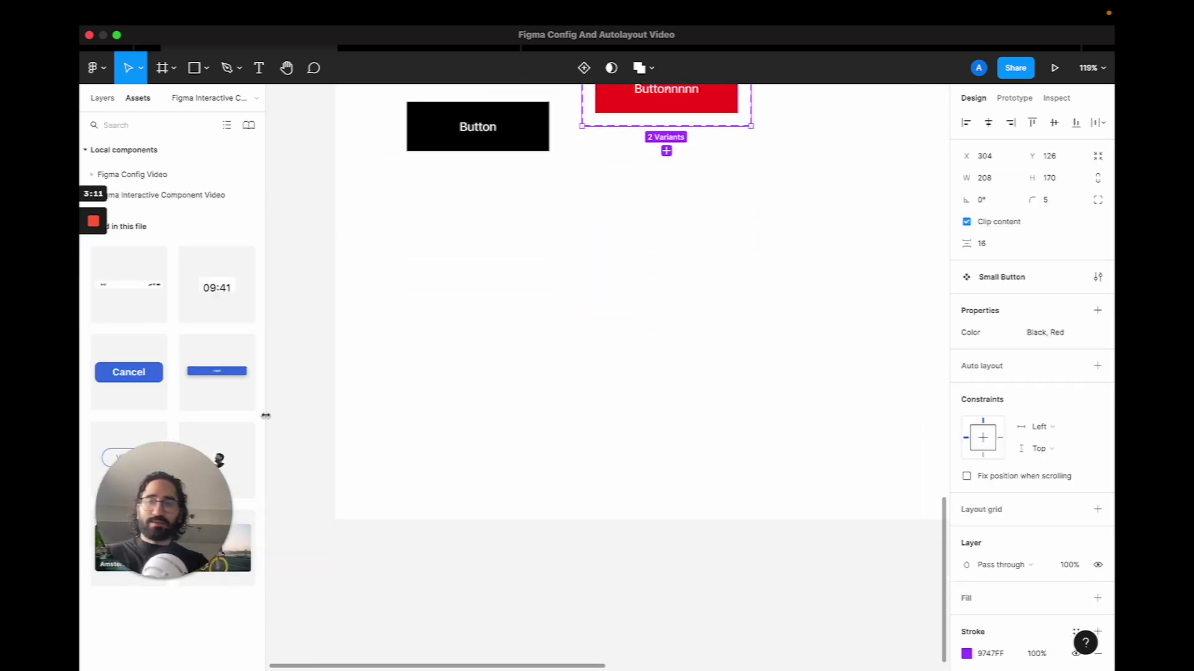
pyautogui.moveTo(181, 572); pyautogui.dragTo(384, 567)
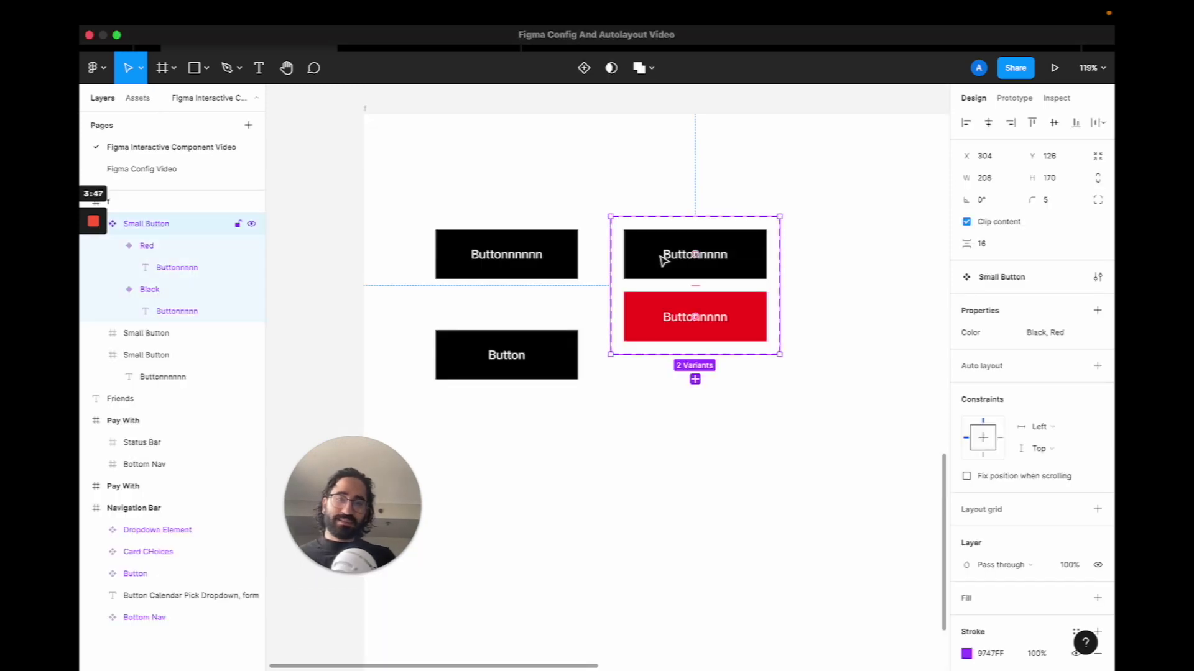
pyautogui.click(138, 98)
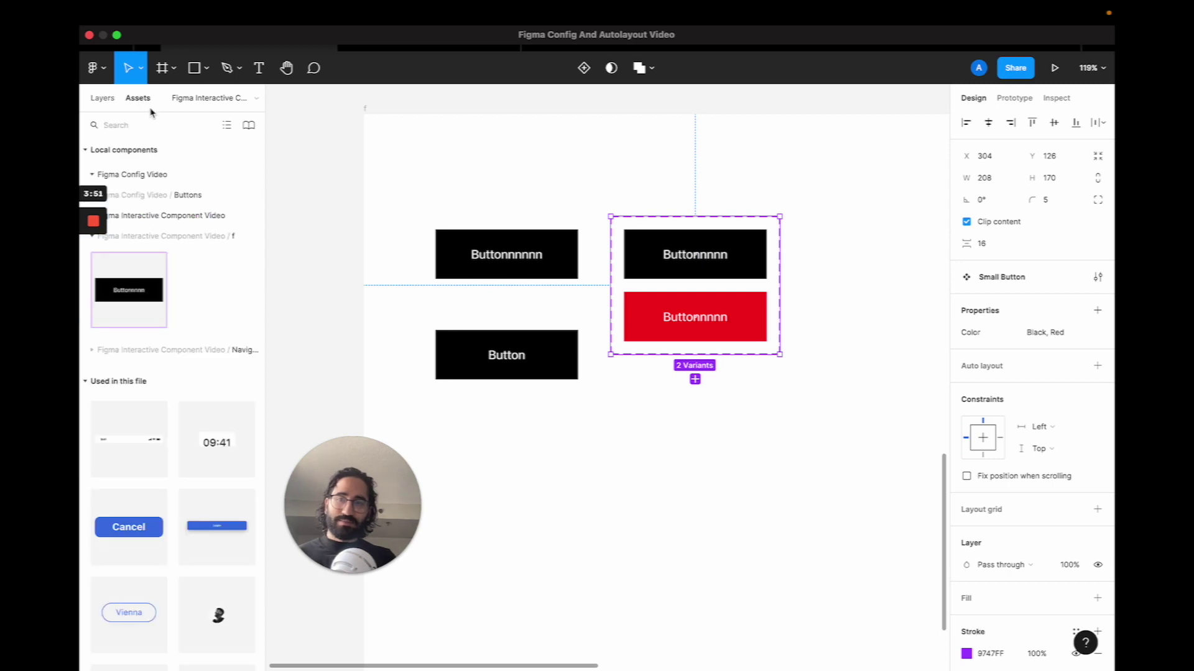
pyautogui.moveTo(139, 287); pyautogui.dragTo(781, 446)
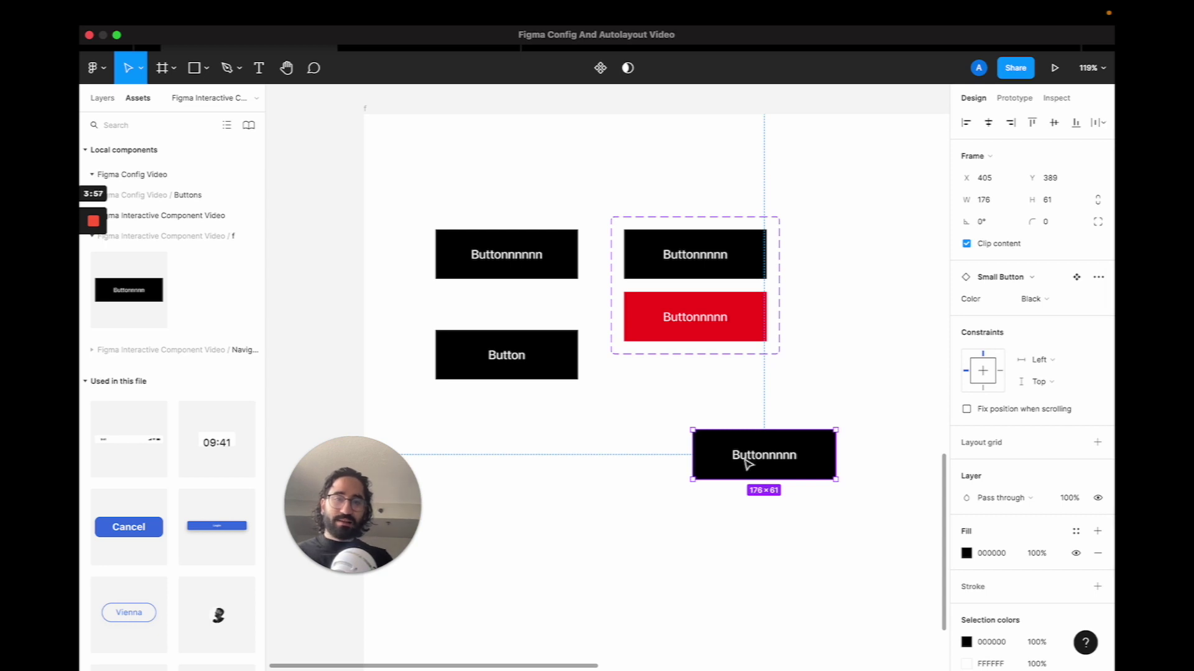
# - Switch the new instance's Color property to Red and back to Black
pyautogui.click(1053, 297)
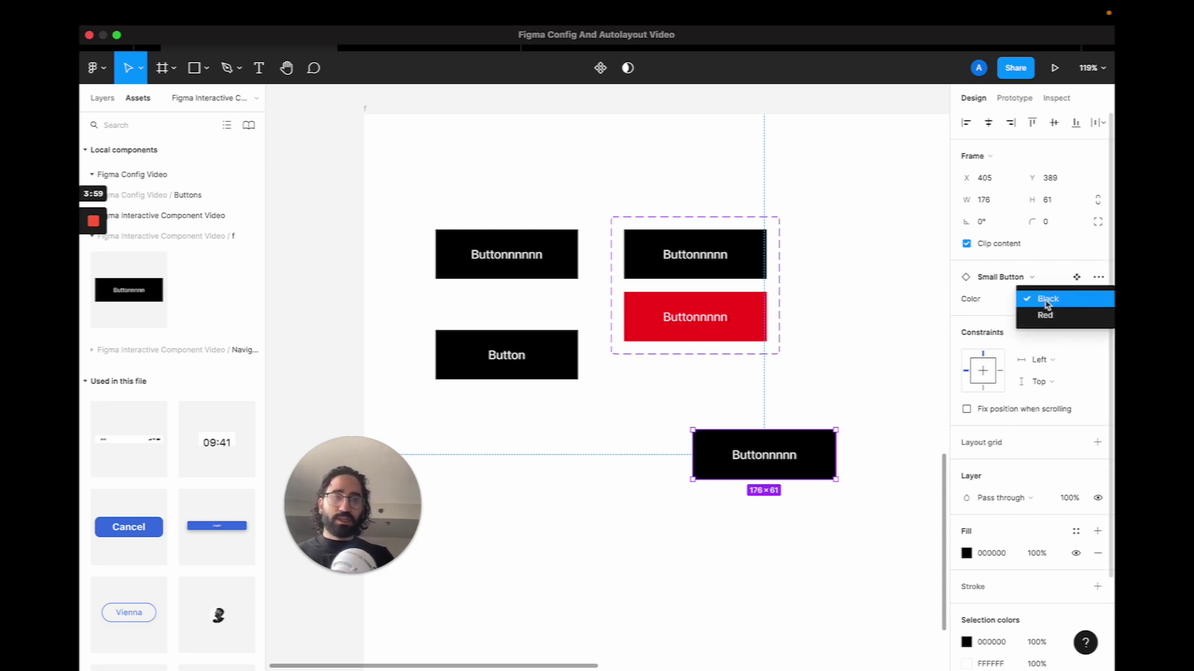
pyautogui.click(1045, 315)
pyautogui.click(1033, 299)
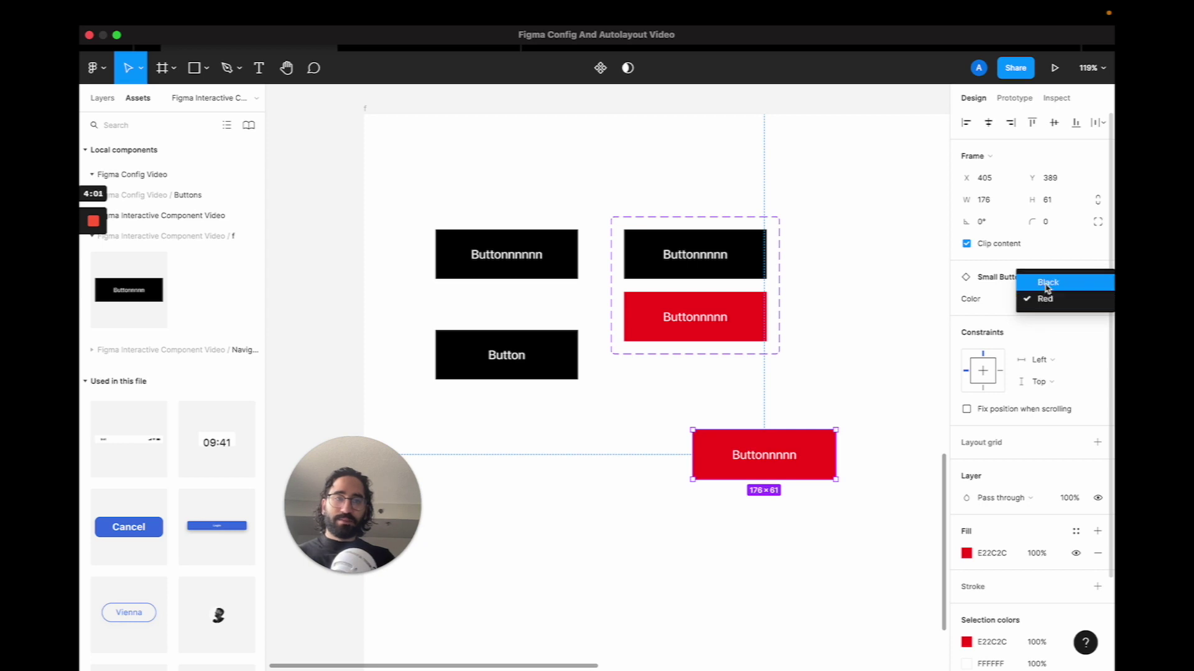
pyautogui.click(1044, 280)
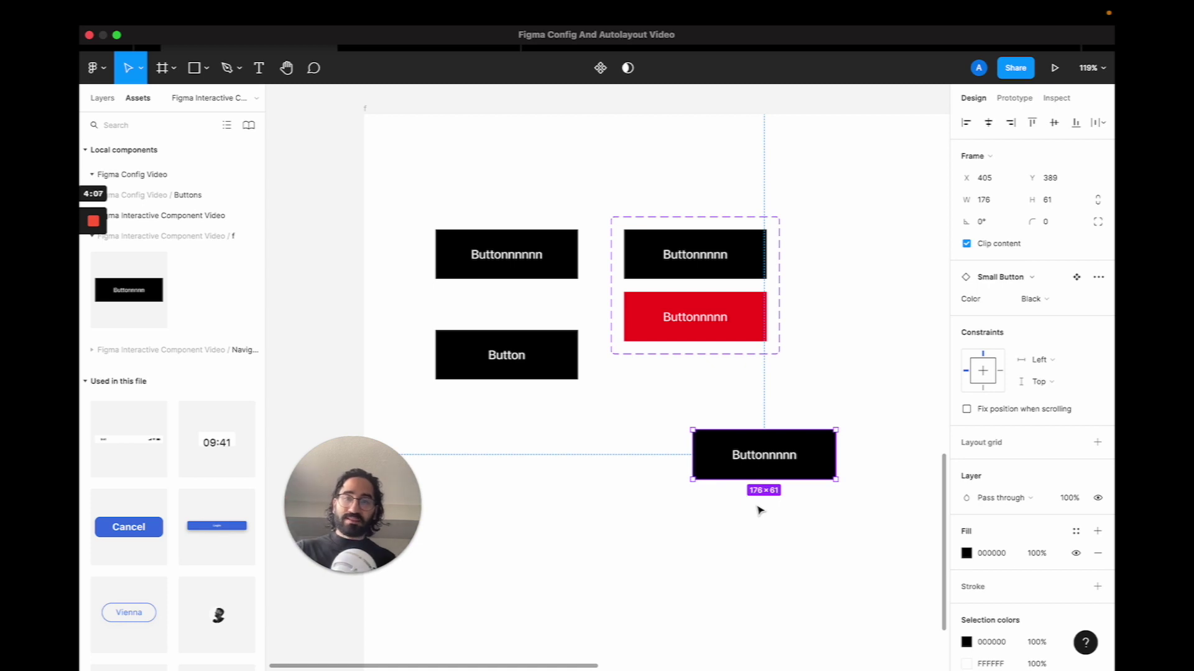
# - Append "nnn" to the text label of the black variant inside the Small Button component set
pyautogui.click(718, 257)
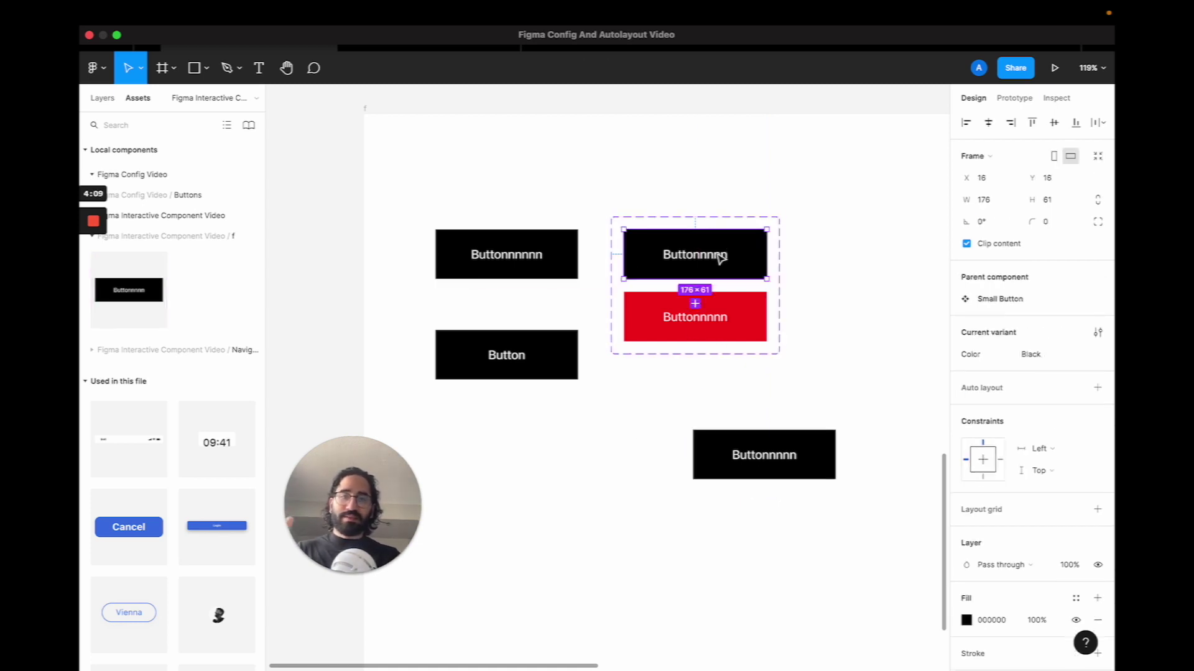
pyautogui.doubleClick(719, 257)
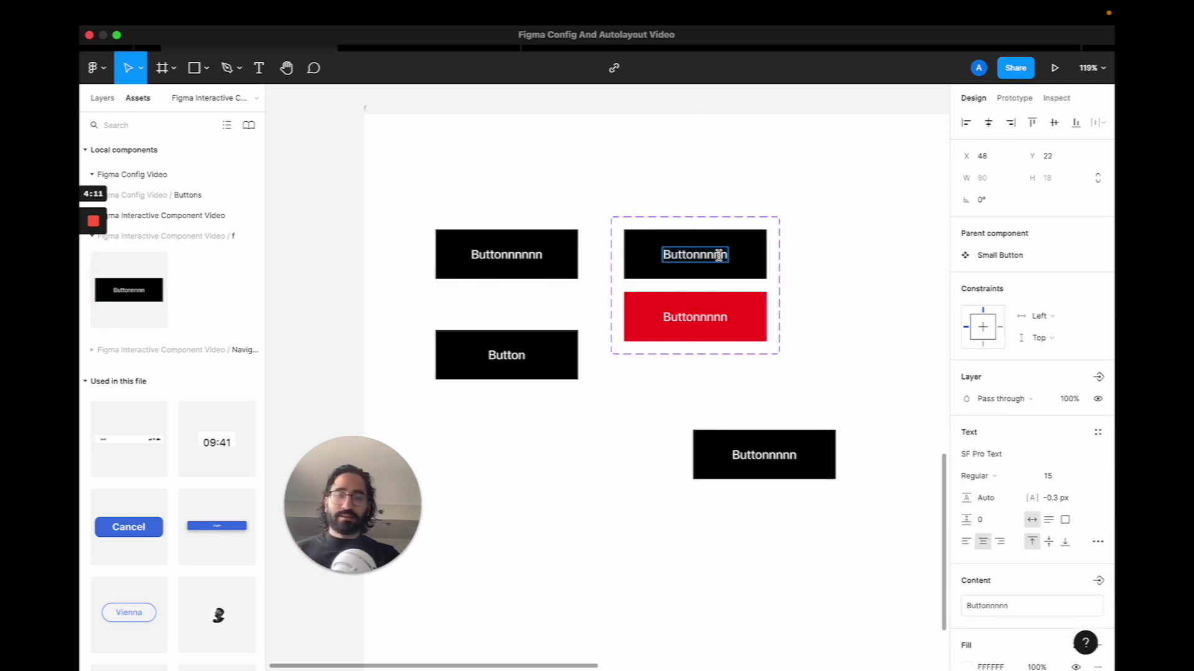
pyautogui.write('nnn')
pyautogui.press('Escape')
pyautogui.click(871, 300)
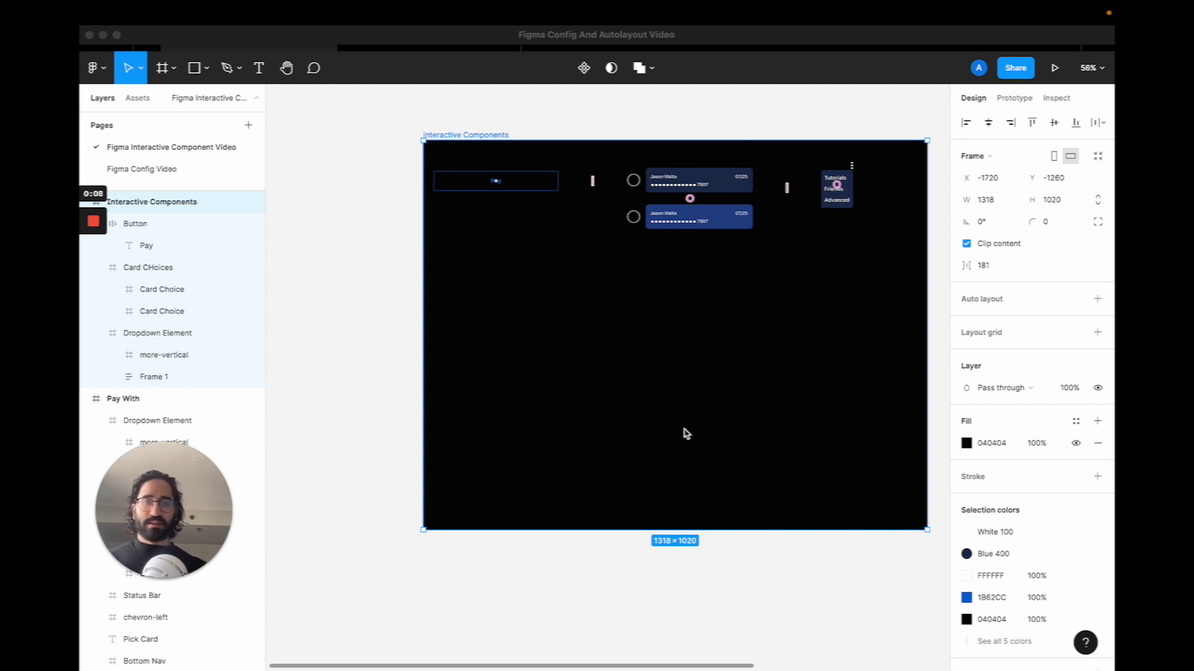
# - Swap the Dropdown Element and the card choices in the Interactive Components frame, placing the card choices at about X 900, Y 81
pyautogui.click(533, 190)
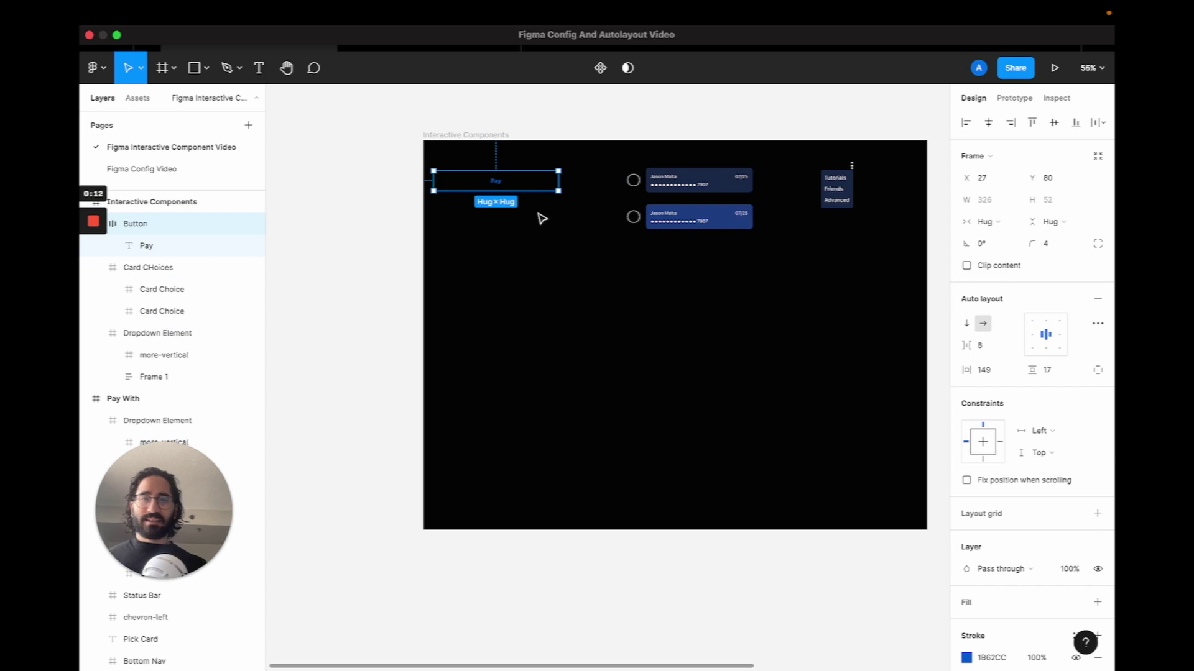
pyautogui.moveTo(651, 192); pyautogui.dragTo(812, 234)
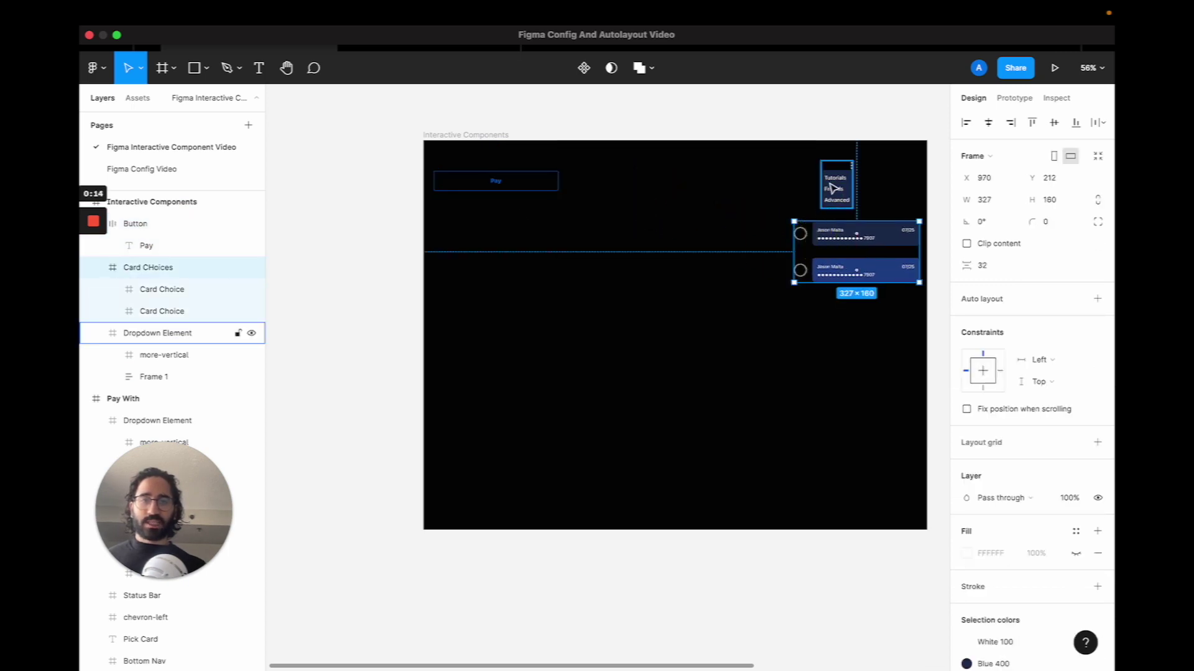
pyautogui.moveTo(837, 181); pyautogui.dragTo(674, 181)
pyautogui.click(824, 224)
pyautogui.moveTo(824, 224); pyautogui.dragTo(813, 187)
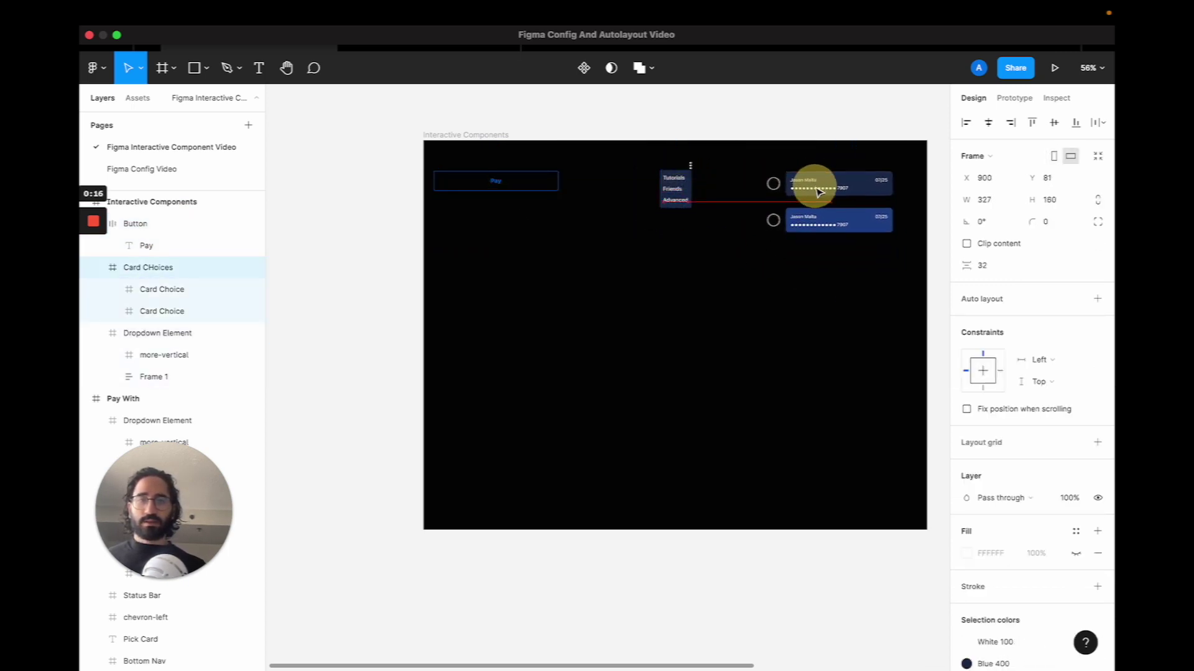
# - Turn the outlined Pay button in the Interactive Components frame into a component
pyautogui.click(522, 186)
pyautogui.scroll(10, 522, 187)
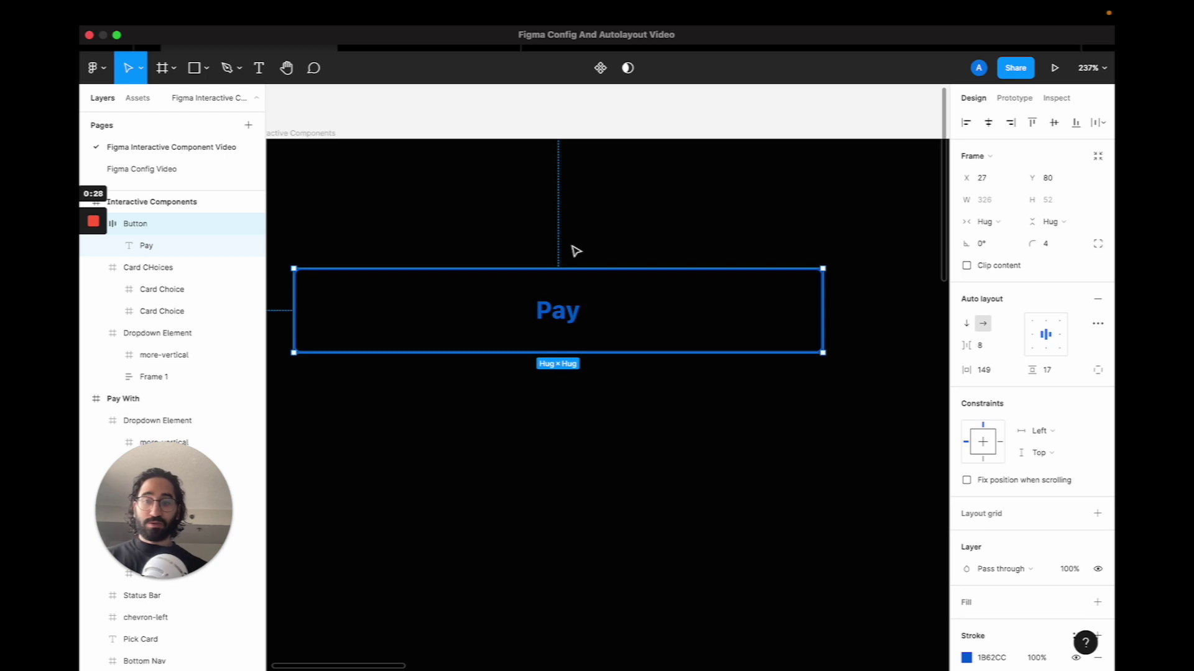
pyautogui.press('alt+super+k')
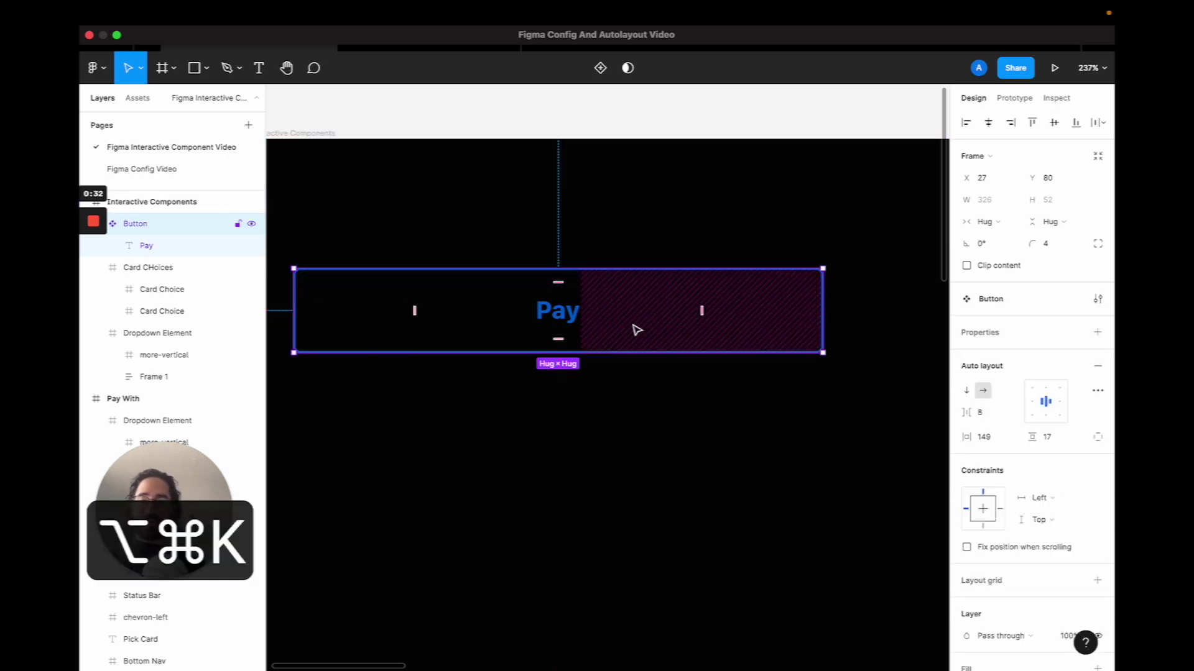
pyautogui.click(648, 418)
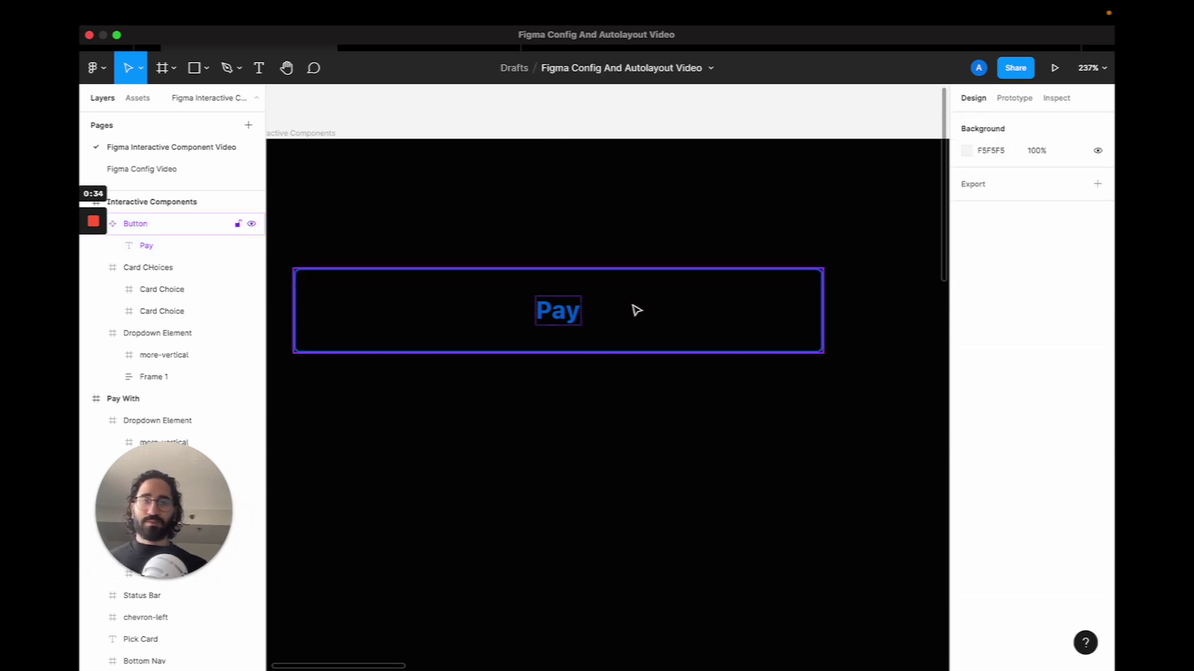
# - Add a variant property to the Pay button component and create a second variant below the default one
pyautogui.click(633, 302)
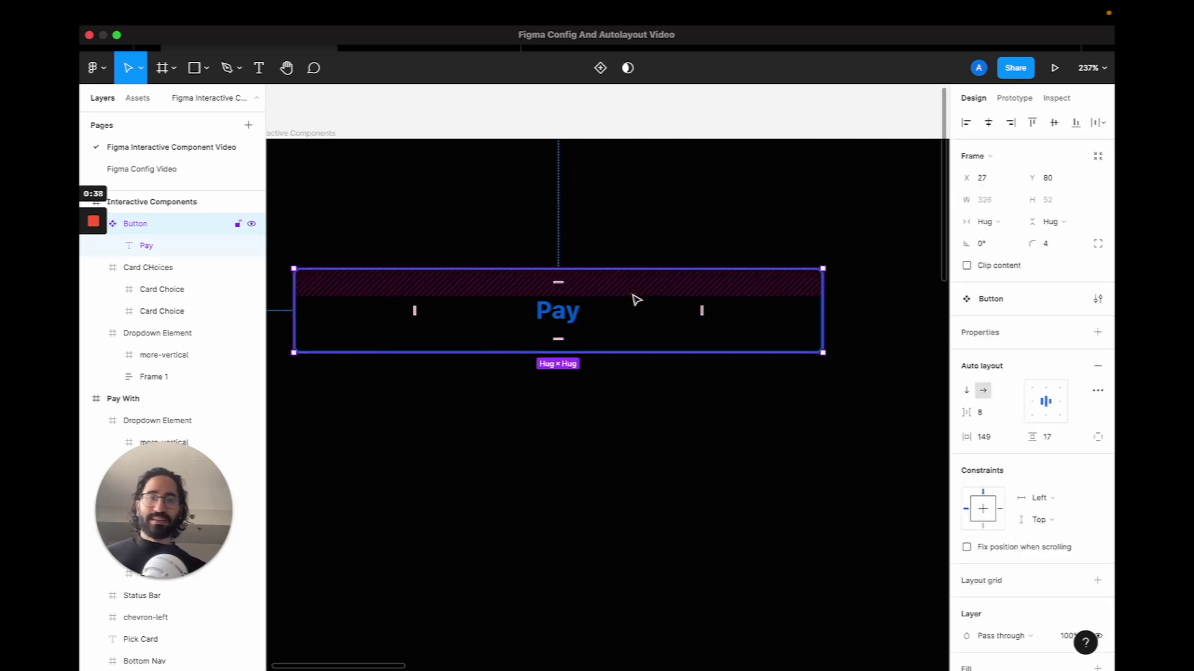
pyautogui.click(1106, 336)
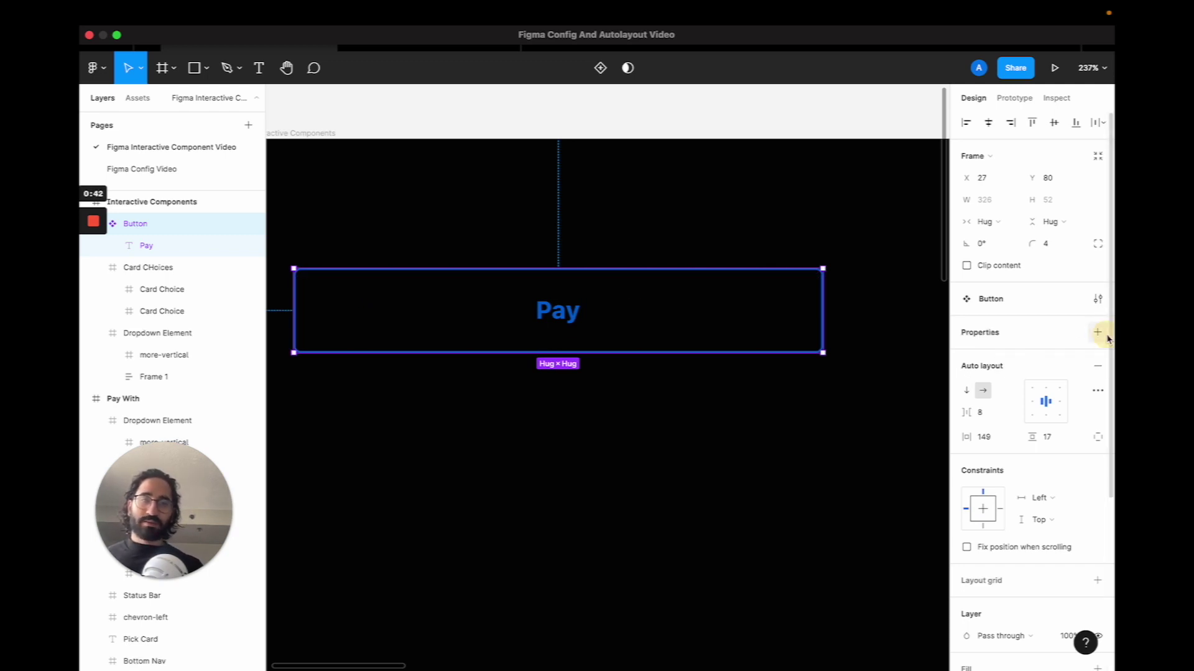
pyautogui.click(1047, 378)
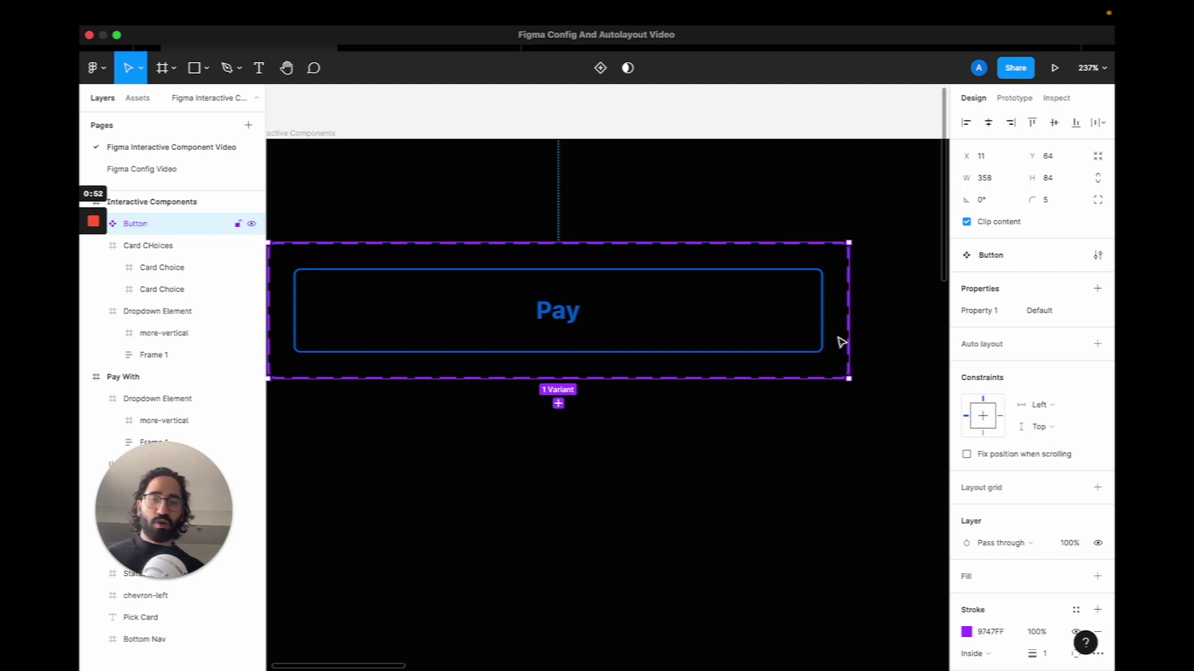
pyautogui.click(558, 403)
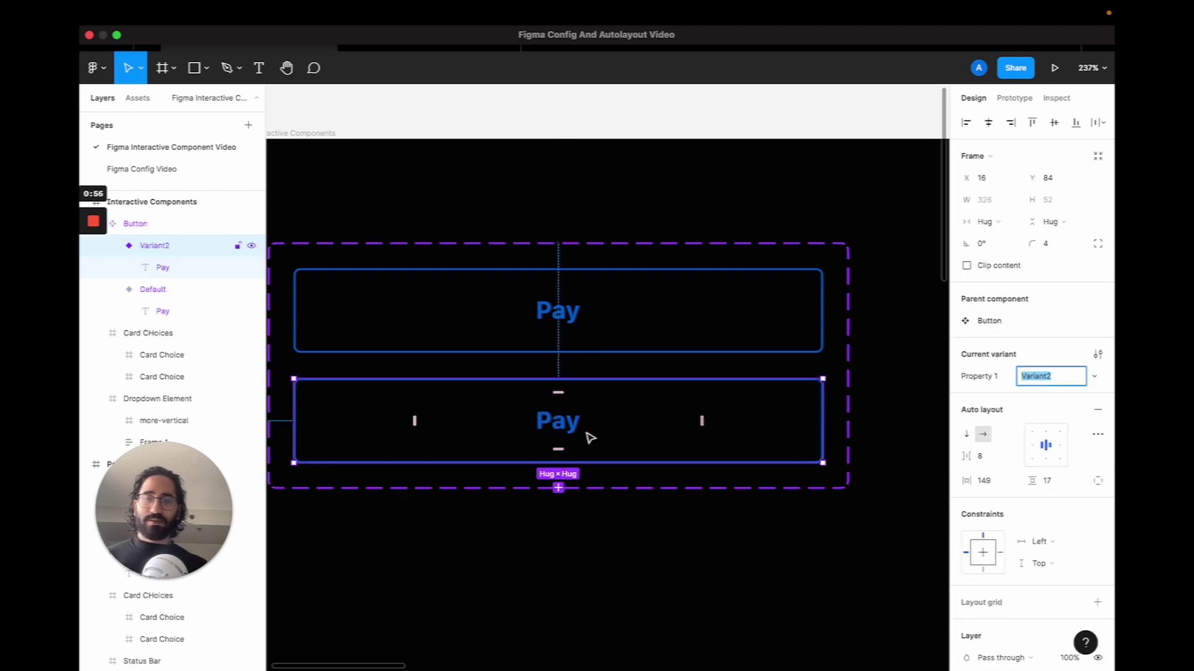
# - Rename the Button component set's variant property to "Hover"
pyautogui.click(831, 259)
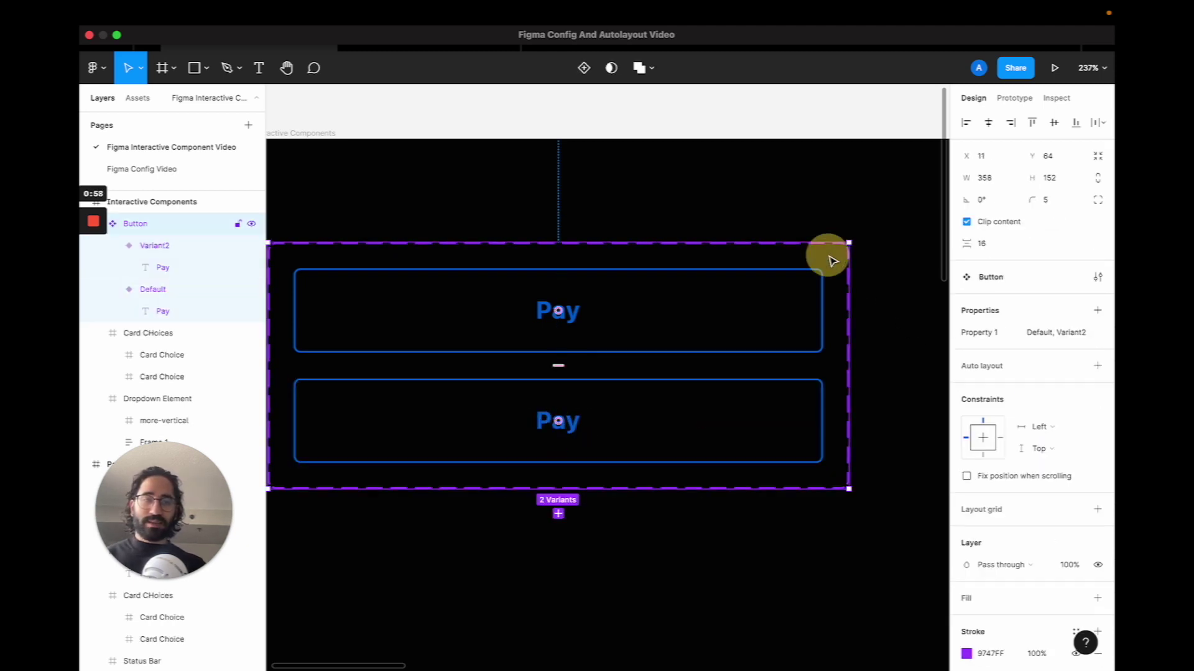
pyautogui.click(981, 335)
pyautogui.doubleClick(981, 334)
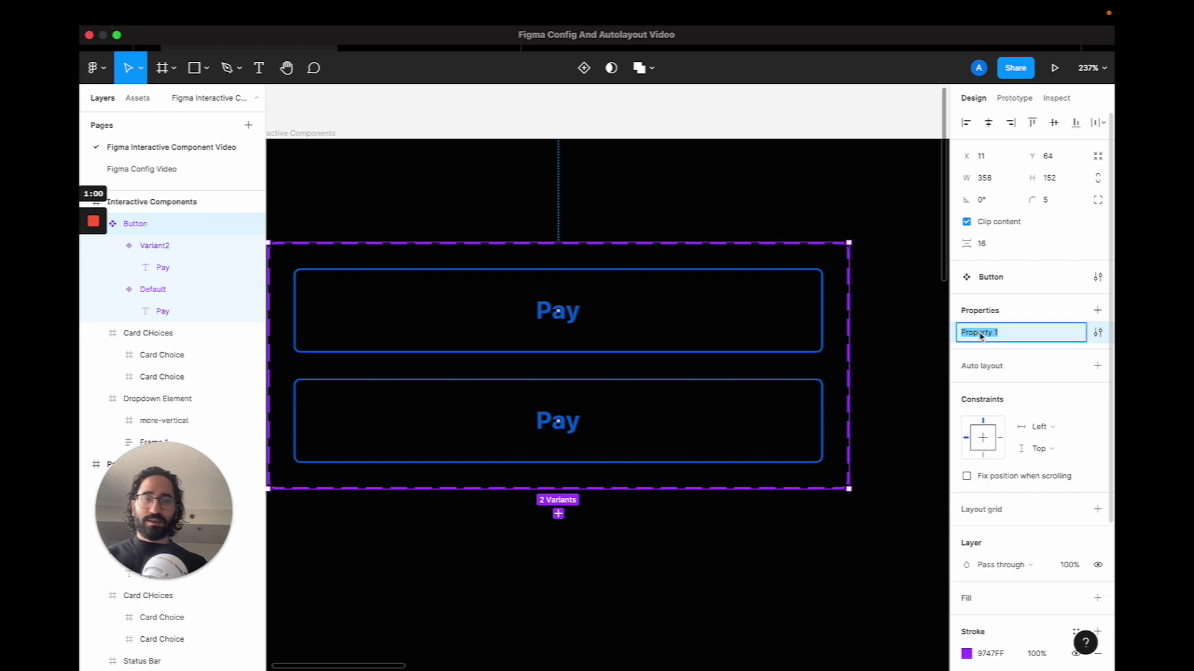
pyautogui.write('Hover')
pyautogui.press('Return')
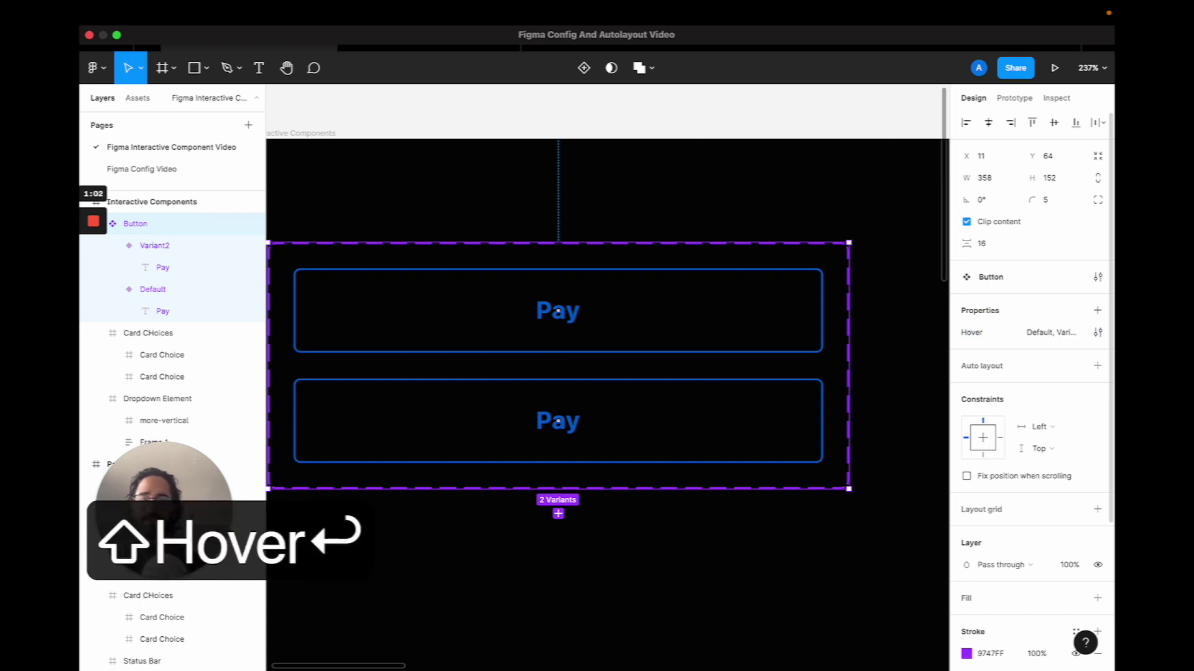
# - Set the upper variant's Hover value to "Off" and select the lower variant to reach its fill and stroke settings
pyautogui.click(676, 289)
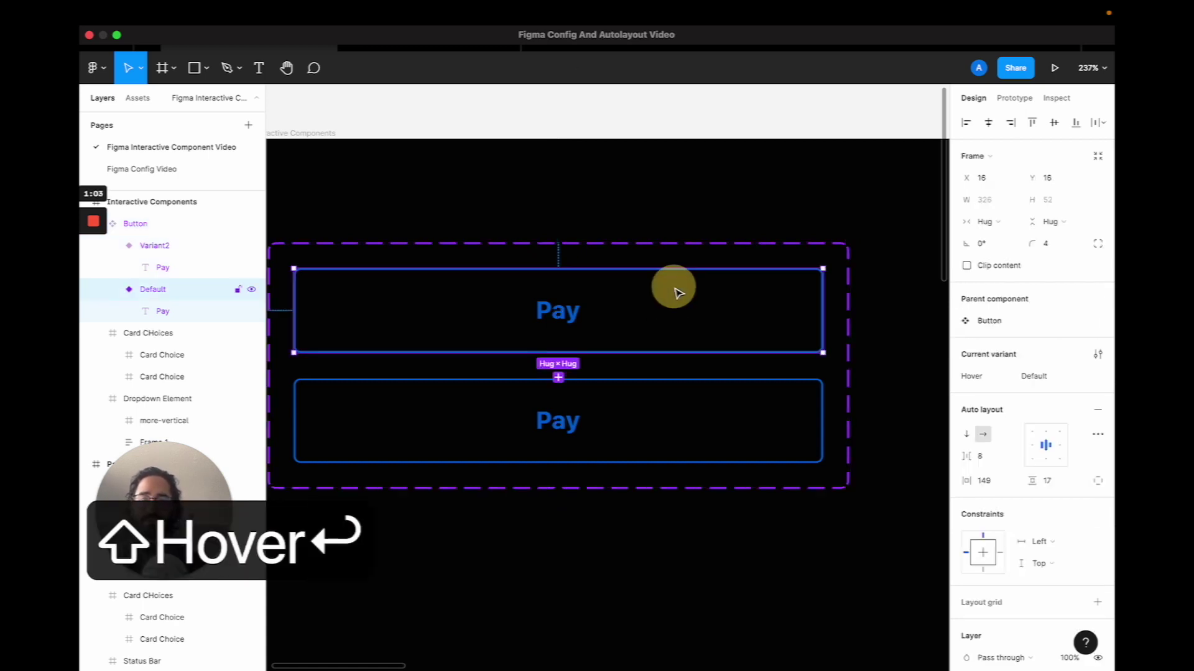
pyautogui.click(1035, 376)
pyautogui.write('Off')
pyautogui.press('Return')
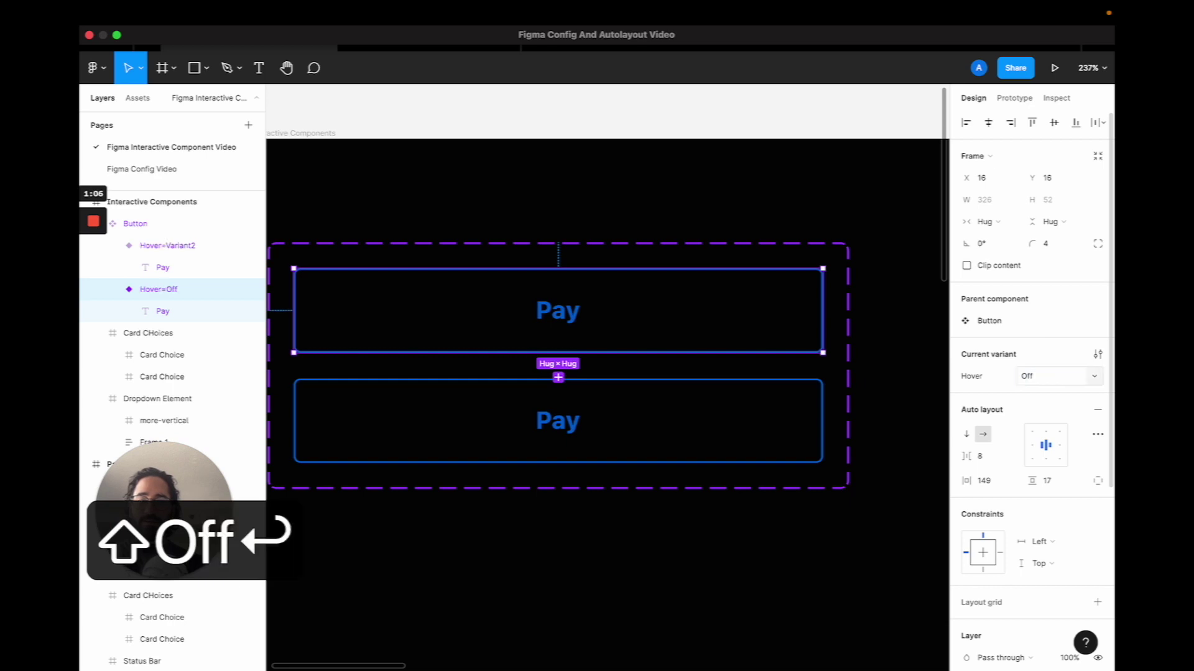
pyautogui.click(709, 394)
pyautogui.scroll(-5, 998, 486)
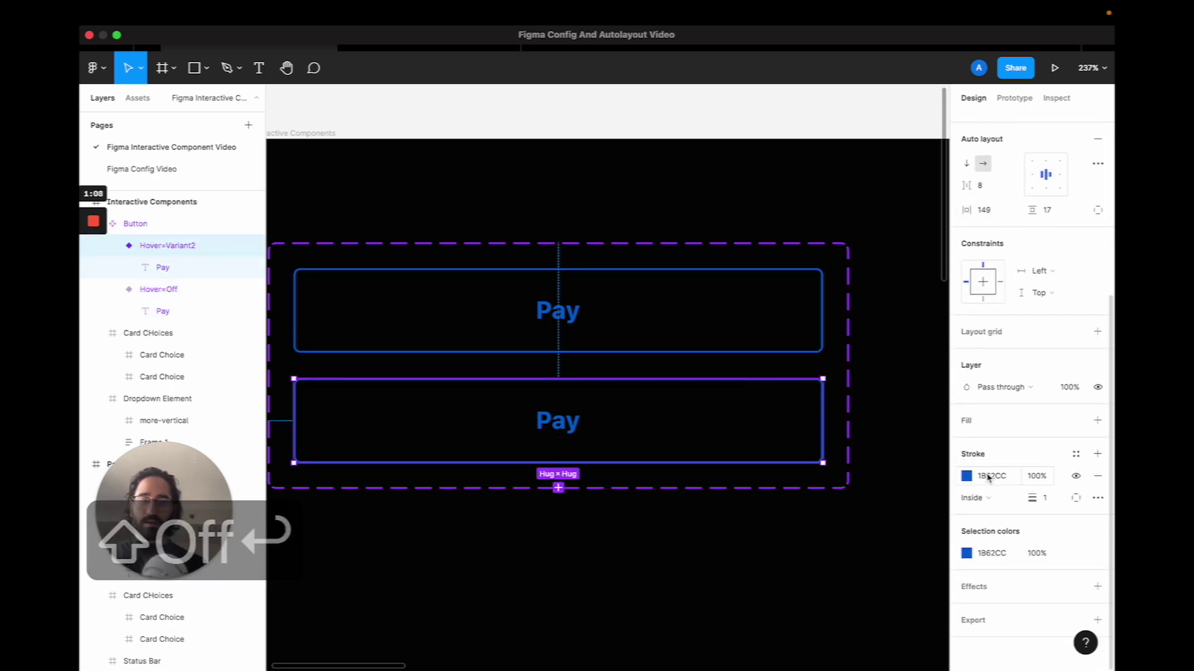
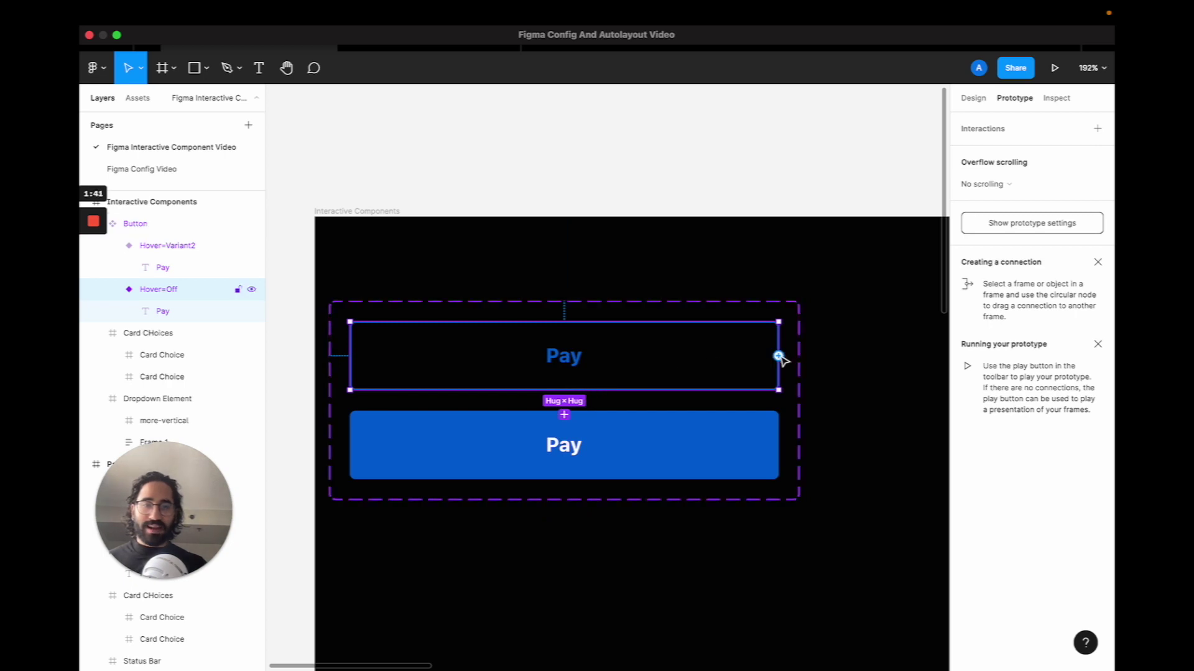
# - Connect the outlined Hover Off variant to the blue Variant2 with a Change to interaction triggered on Mouse enter
pyautogui.moveTo(778, 355); pyautogui.dragTo(773, 436)
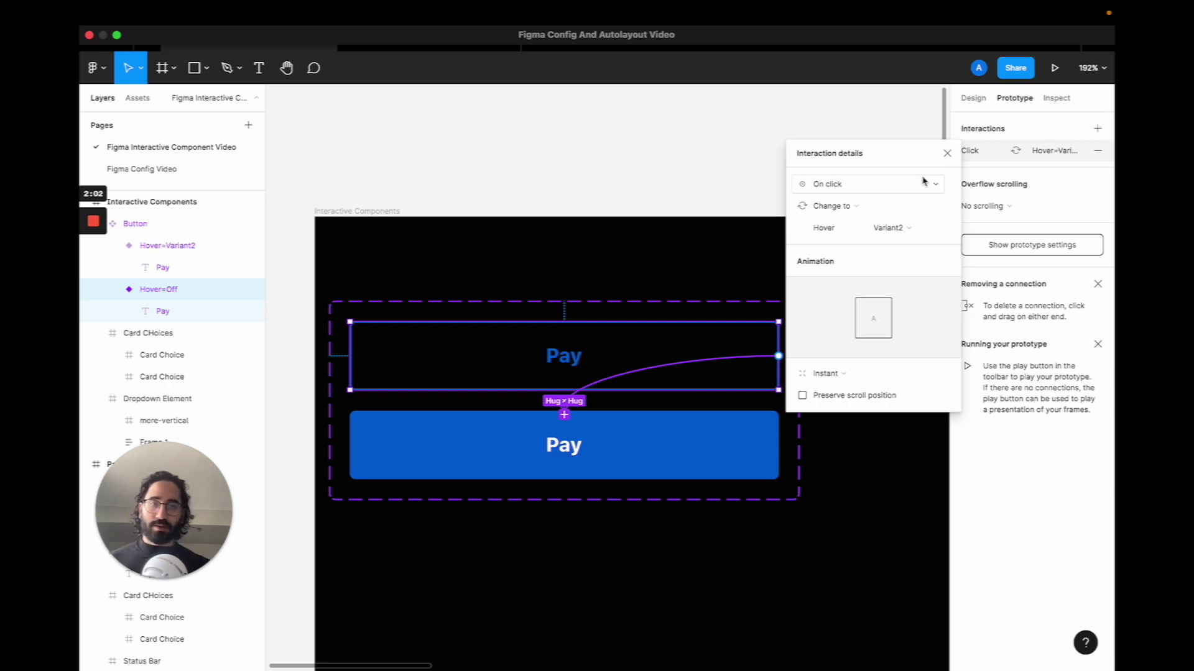
pyautogui.click(947, 153)
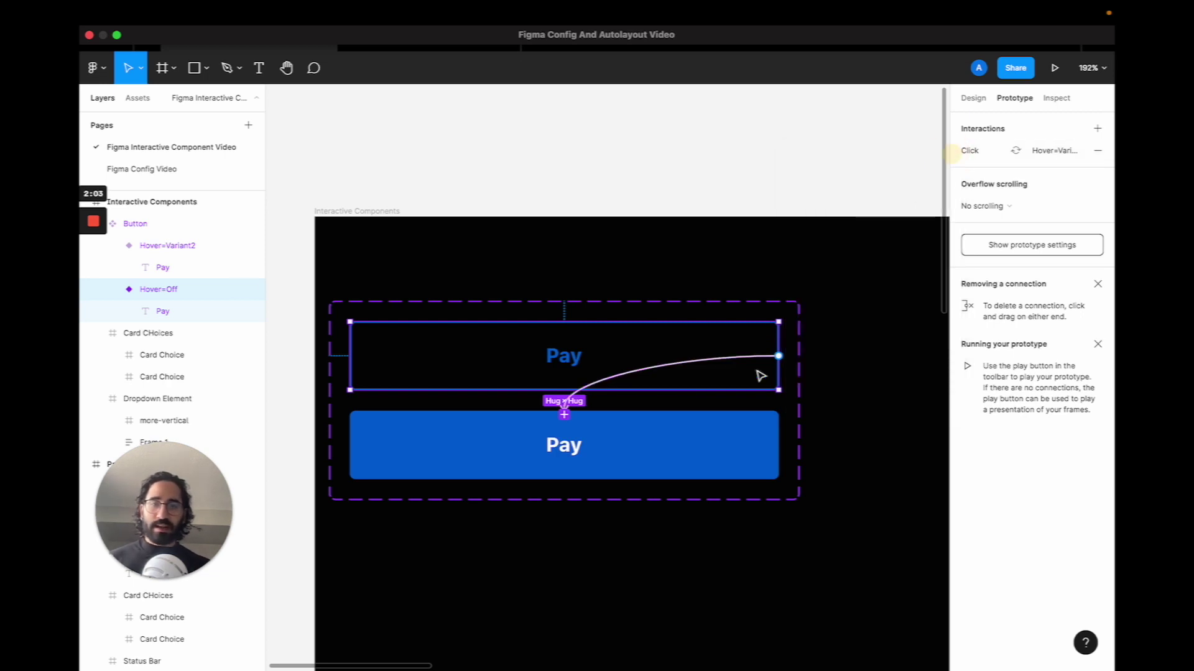
pyautogui.click(752, 429)
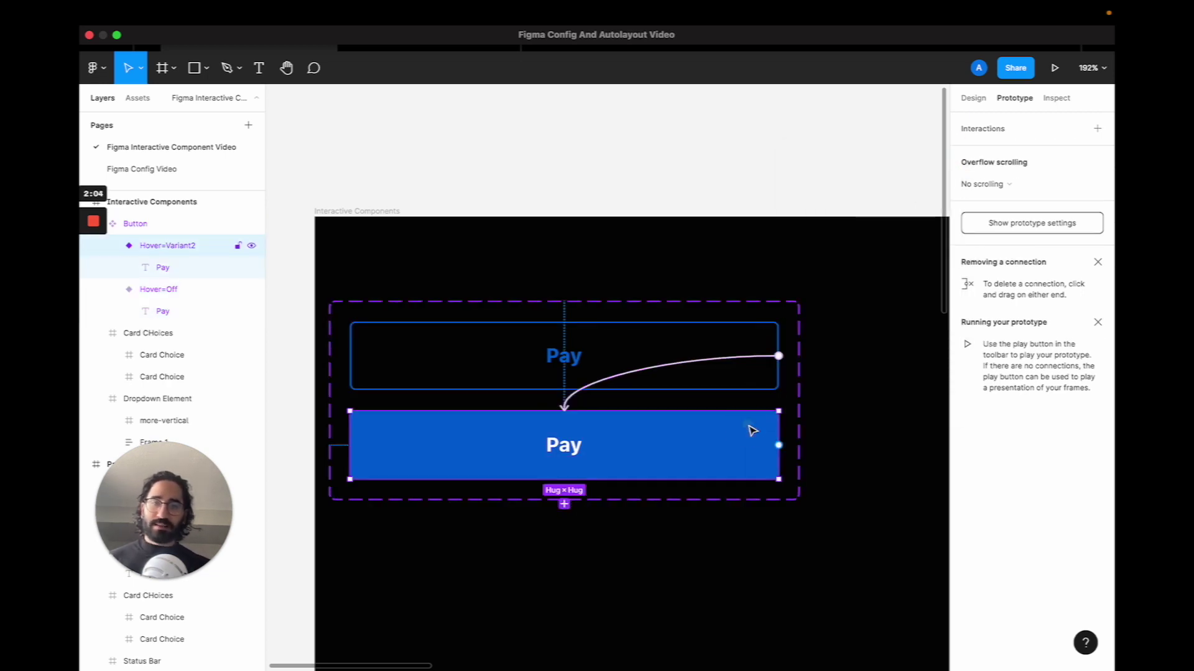
pyautogui.click(711, 349)
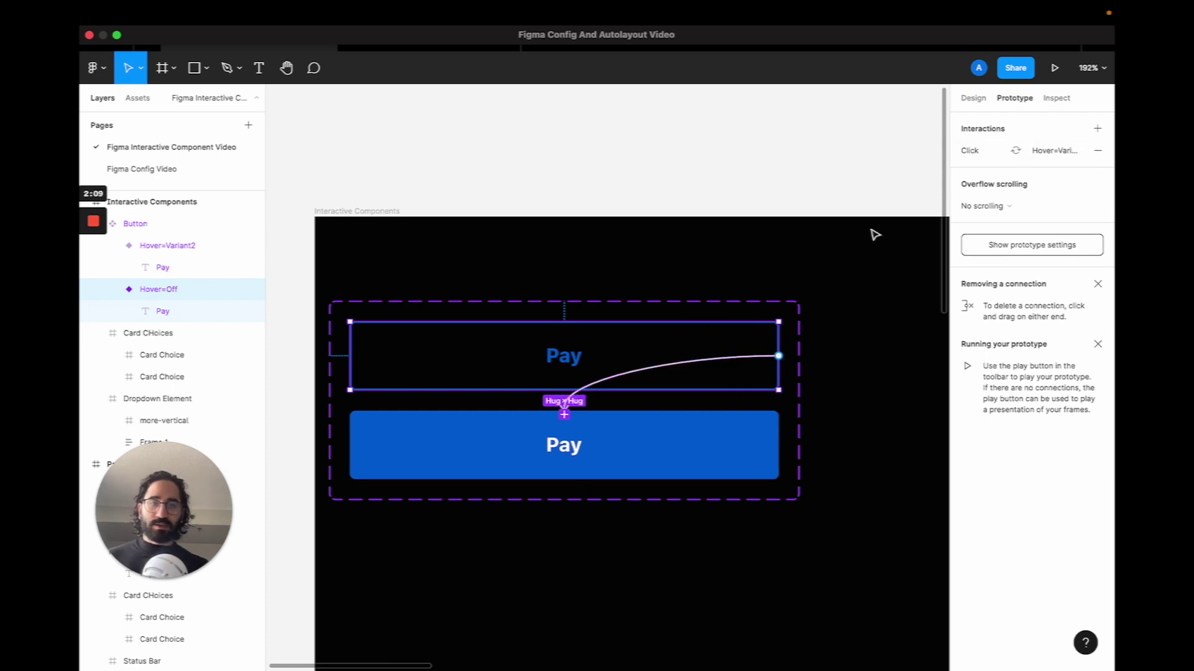
pyautogui.click(966, 151)
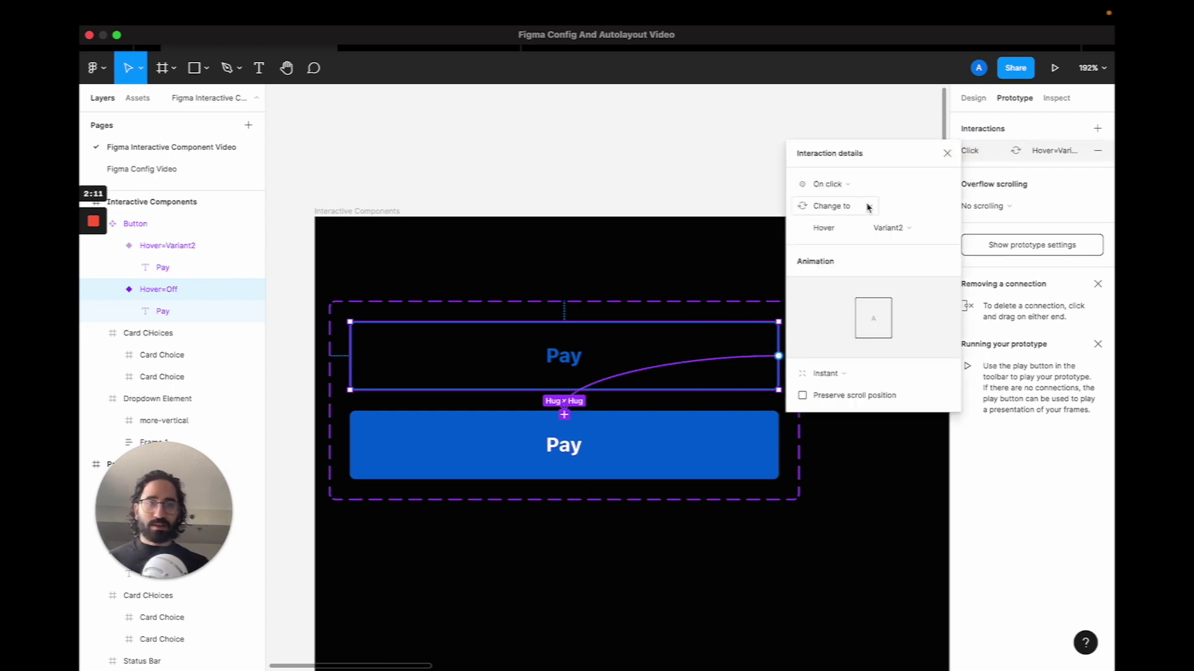
pyautogui.click(849, 184)
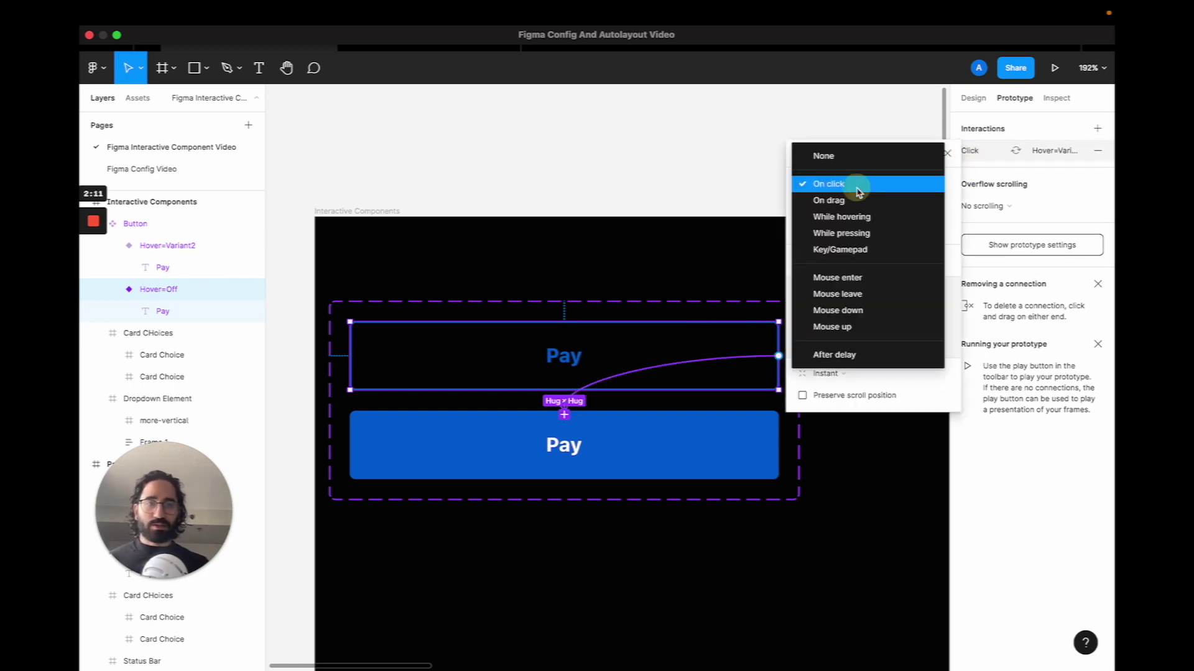
pyautogui.click(851, 278)
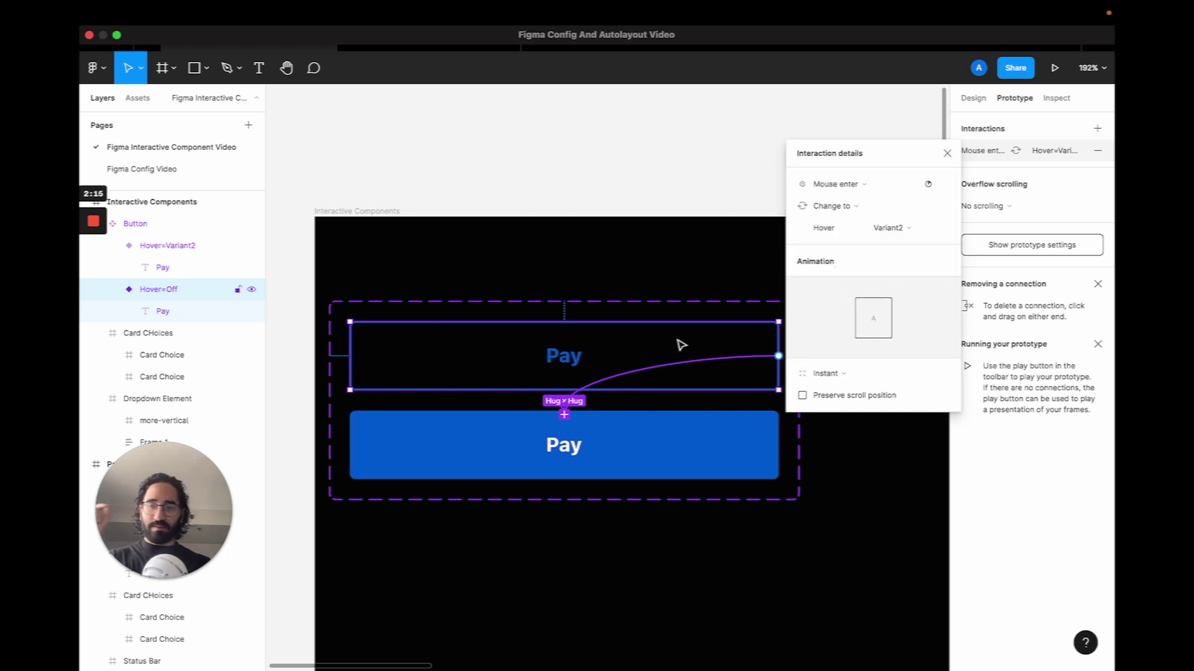
# - Connect the blue Variant2 back to the Hover Off variant with a Change to interaction triggered on Mouse leave
pyautogui.click(611, 450)
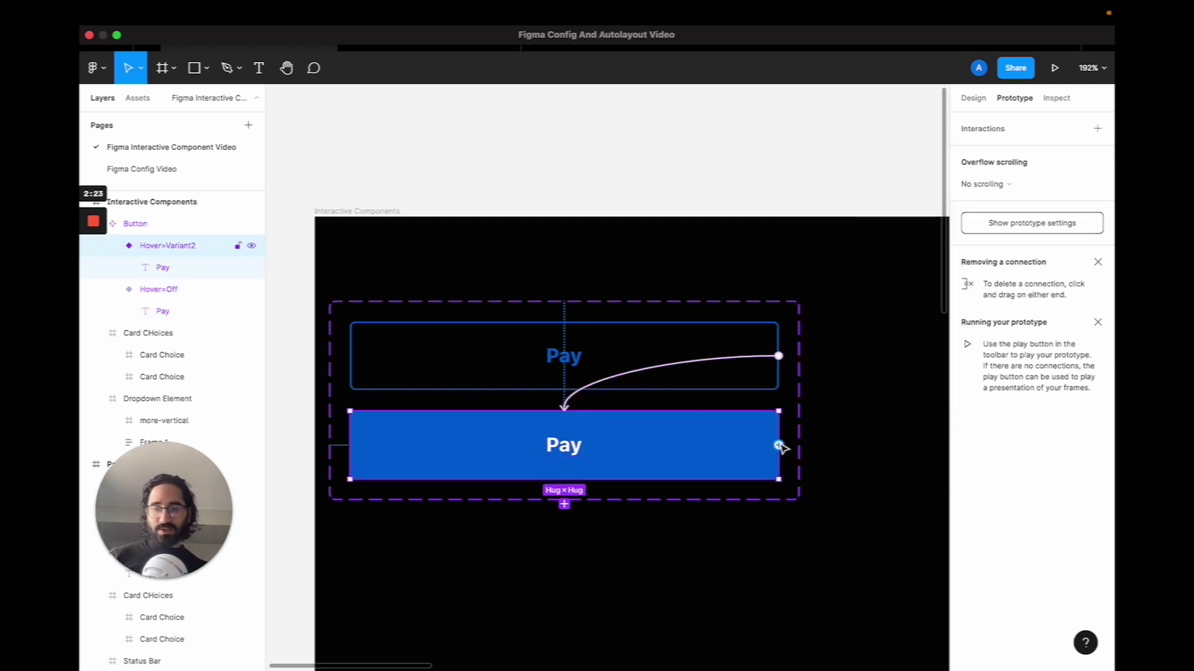
pyautogui.moveTo(779, 445); pyautogui.dragTo(737, 385)
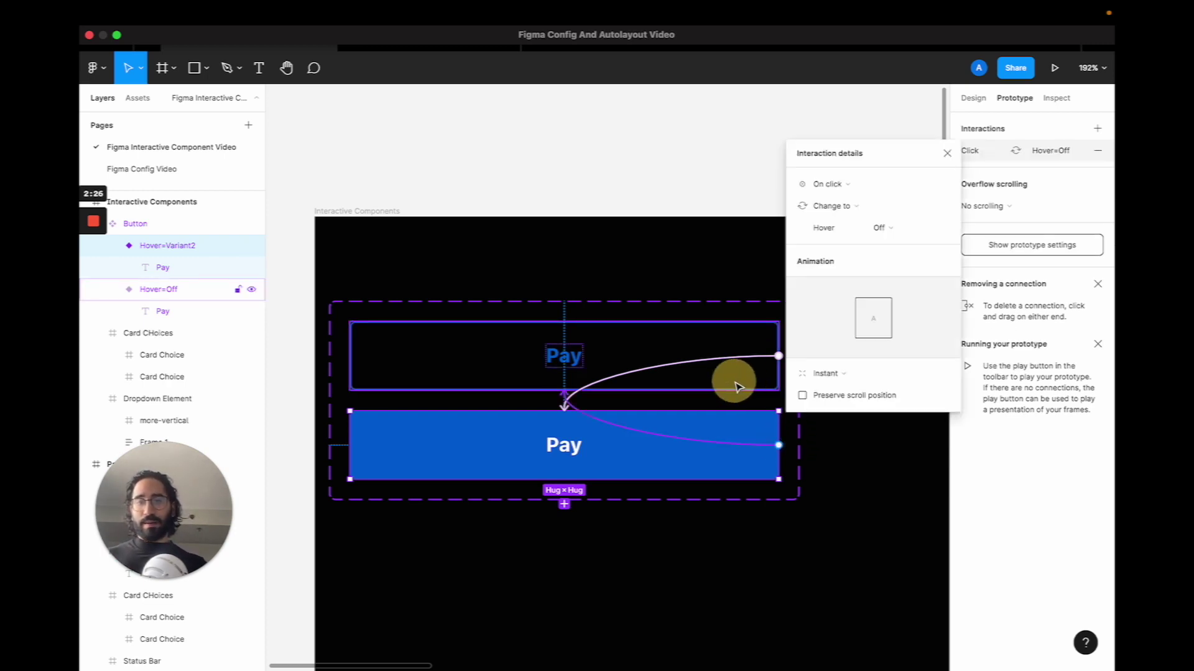
pyautogui.click(833, 185)
pyautogui.click(844, 294)
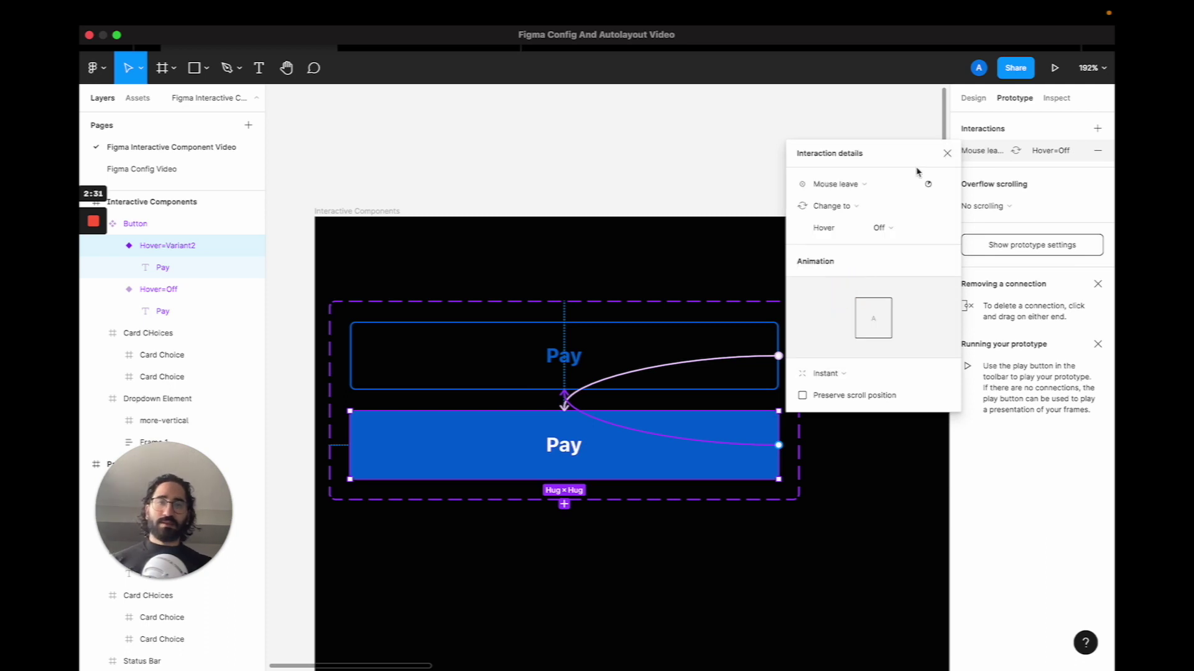
pyautogui.click(945, 153)
# - Replace the Pay button below the cards in the Pay With frame with an instance of the local Button component
pyautogui.scroll(-2, 773, 333)
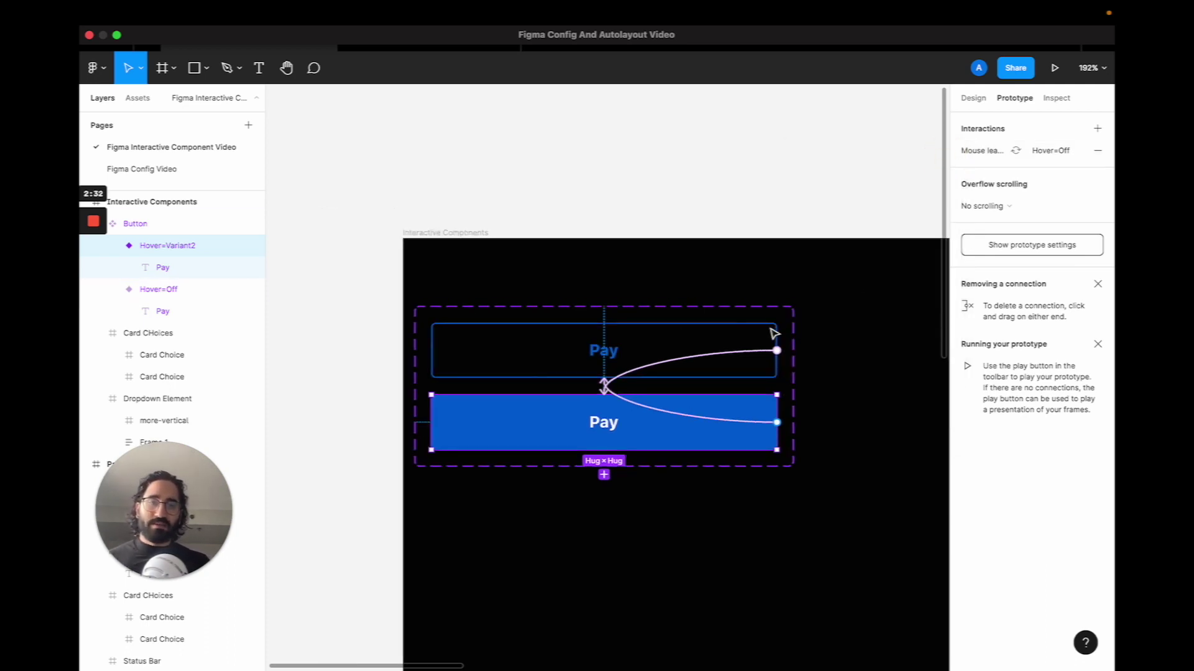
pyautogui.hscroll(2, 773, 333)
pyautogui.click(578, 283)
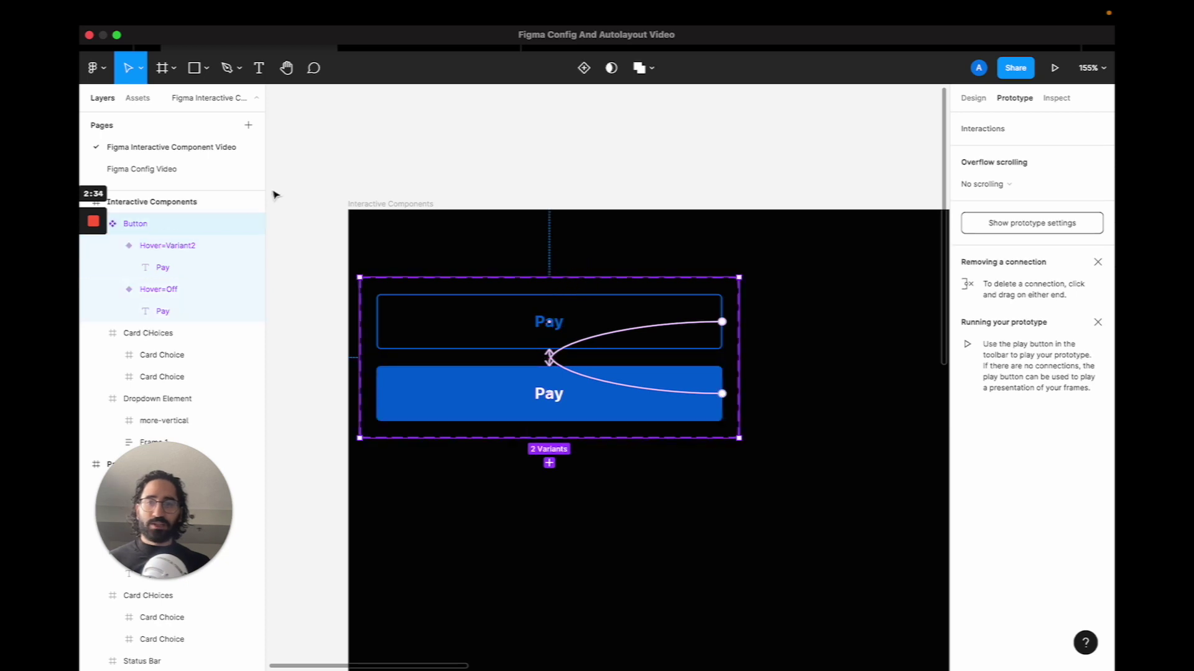
pyautogui.click(137, 97)
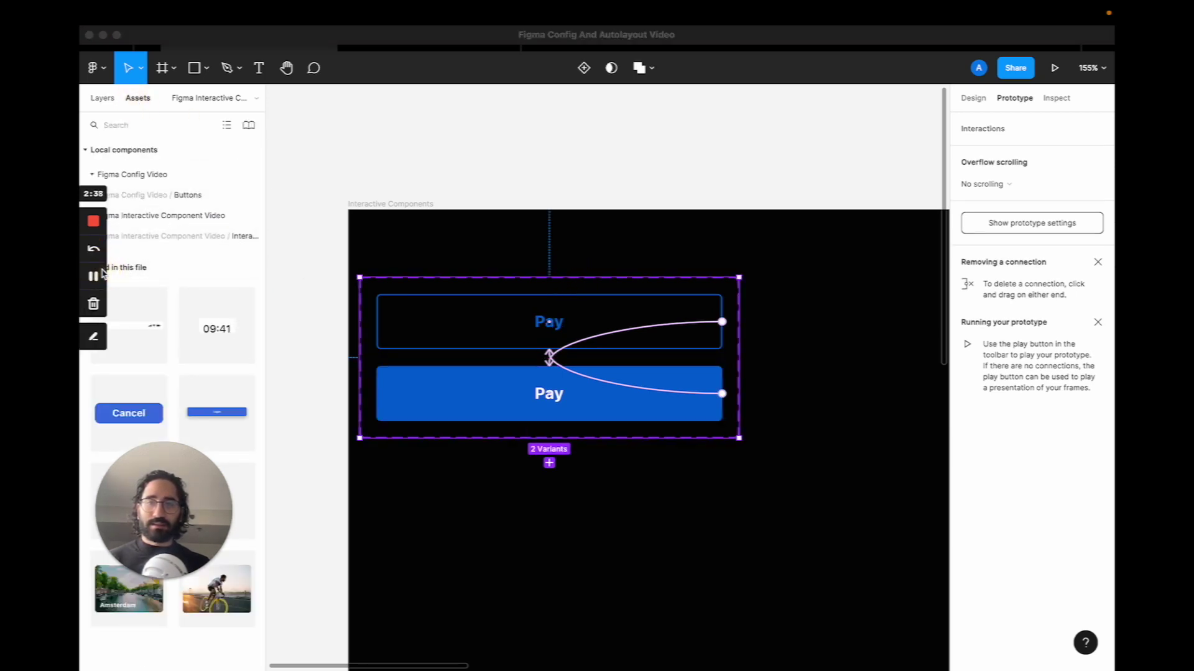
pyautogui.click(129, 268)
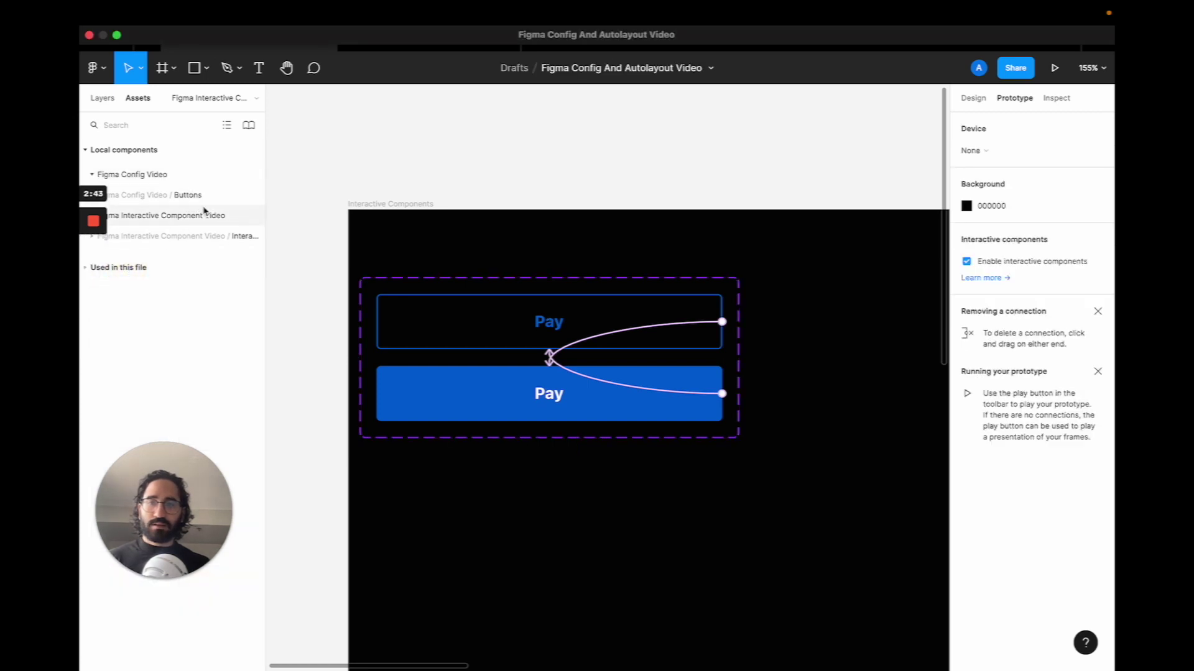
pyautogui.click(212, 235)
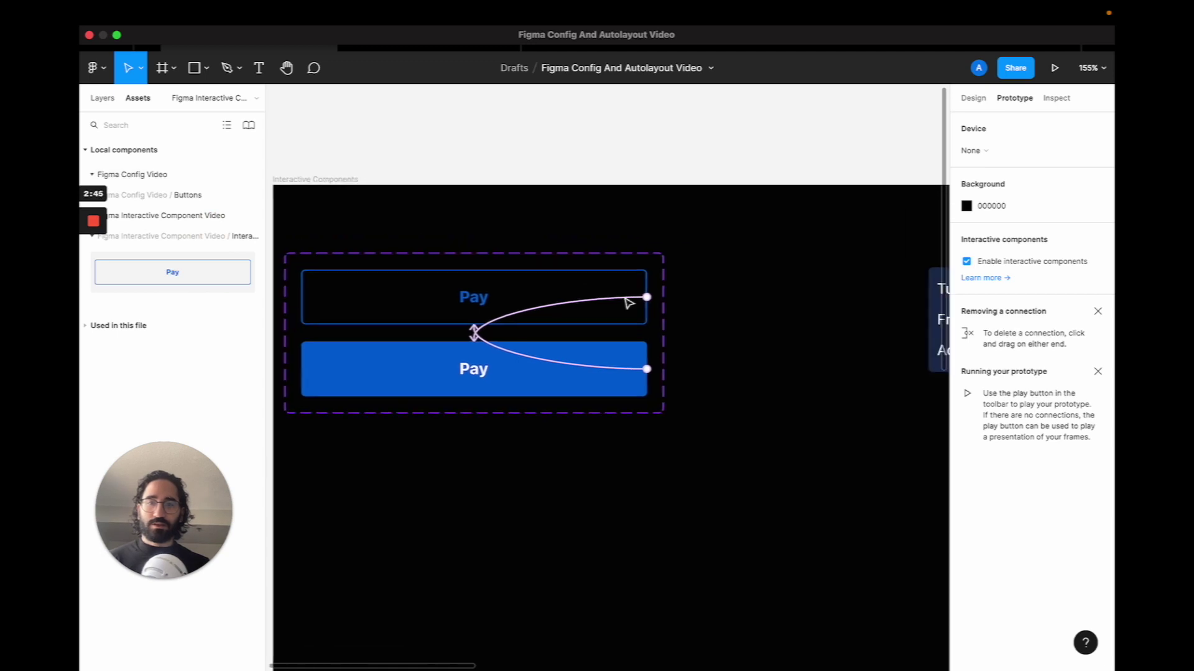
pyautogui.scroll(-10, 628, 300)
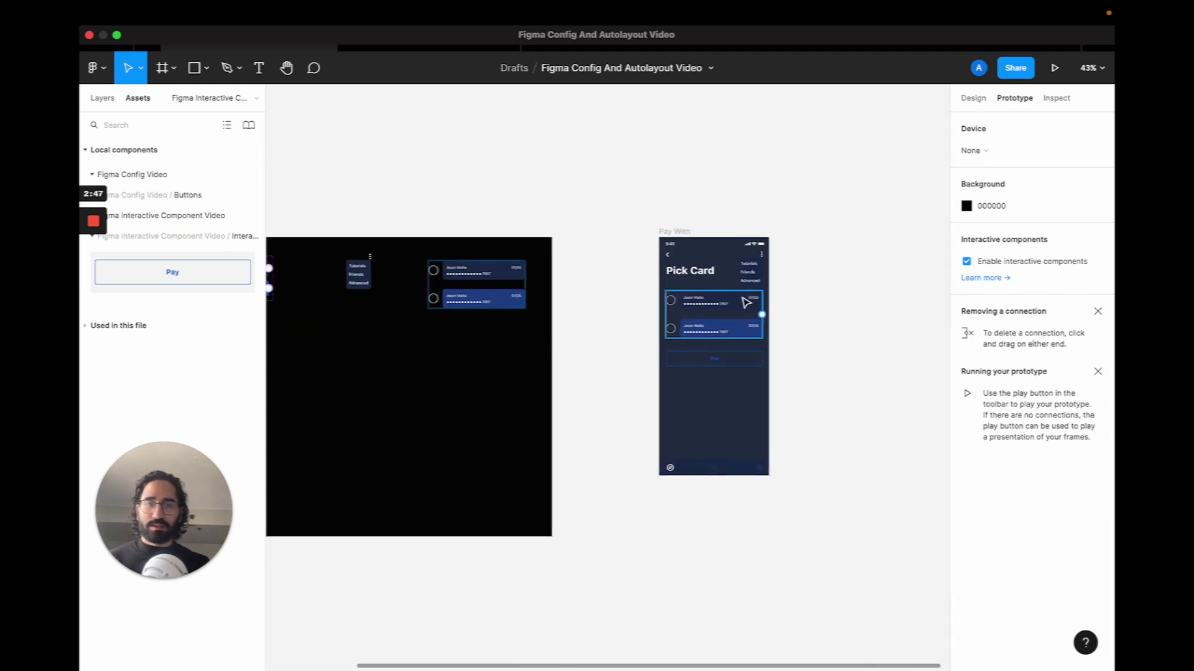
pyautogui.click(703, 354)
pyautogui.press('BackSpace')
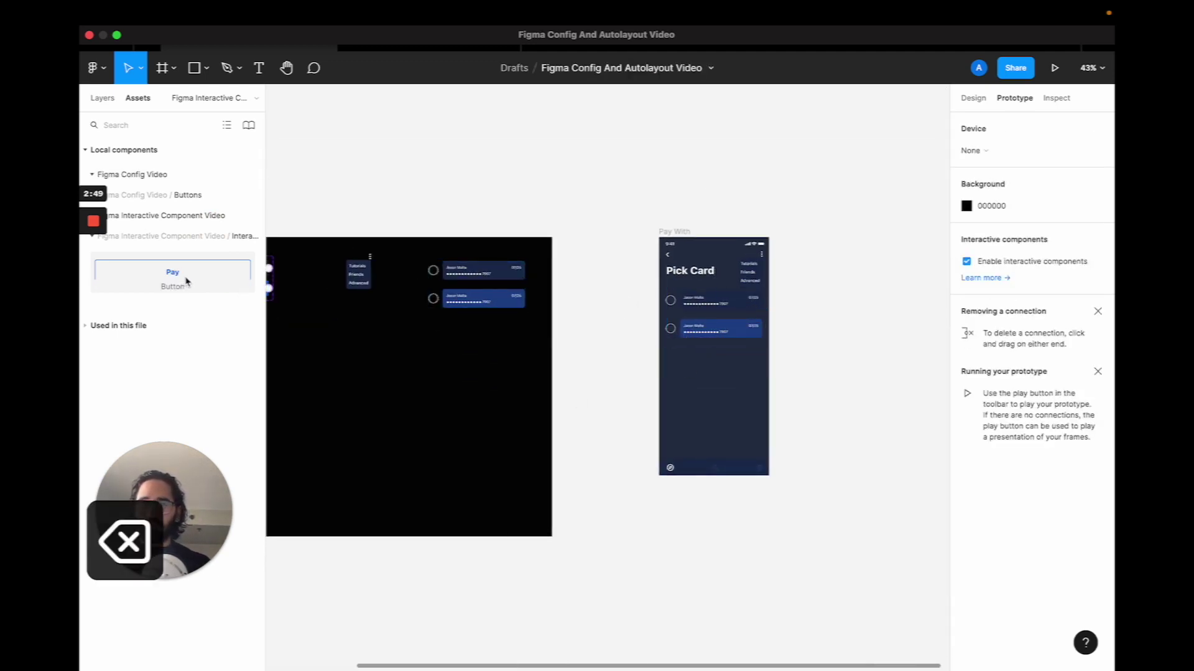
pyautogui.moveTo(181, 276); pyautogui.dragTo(730, 378)
pyautogui.scroll(5, 727, 376)
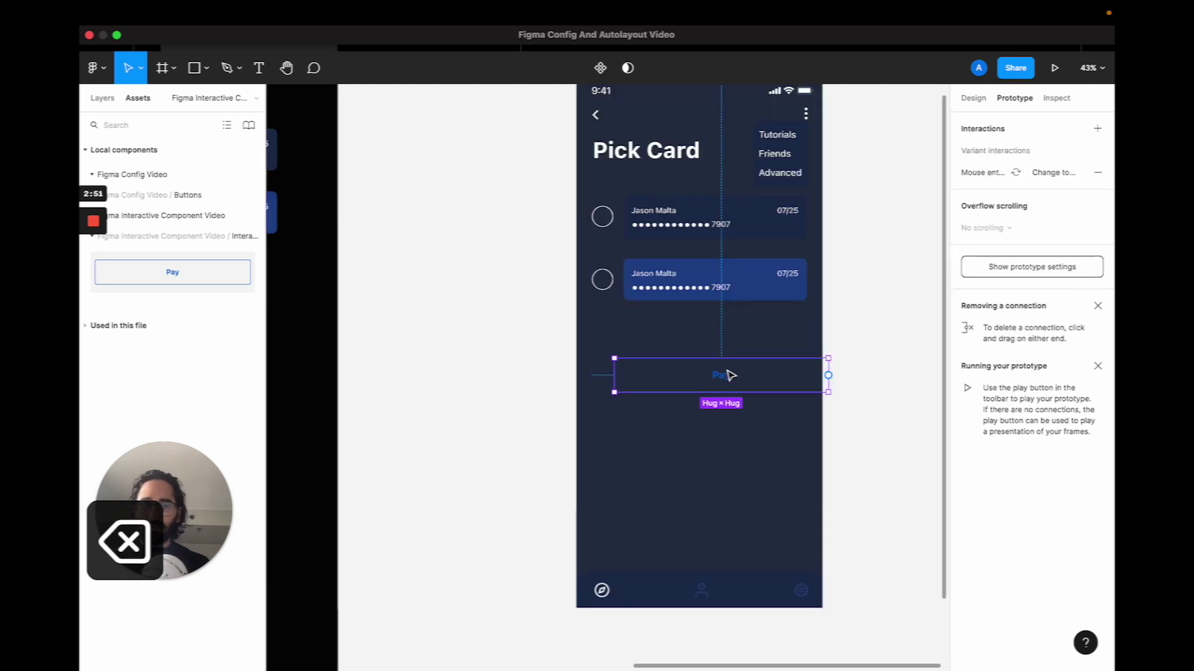
# - Select the Pay With frame and run its prototype preview
pyautogui.click(852, 165)
pyautogui.scroll(4, 853, 165)
pyautogui.click(658, 196)
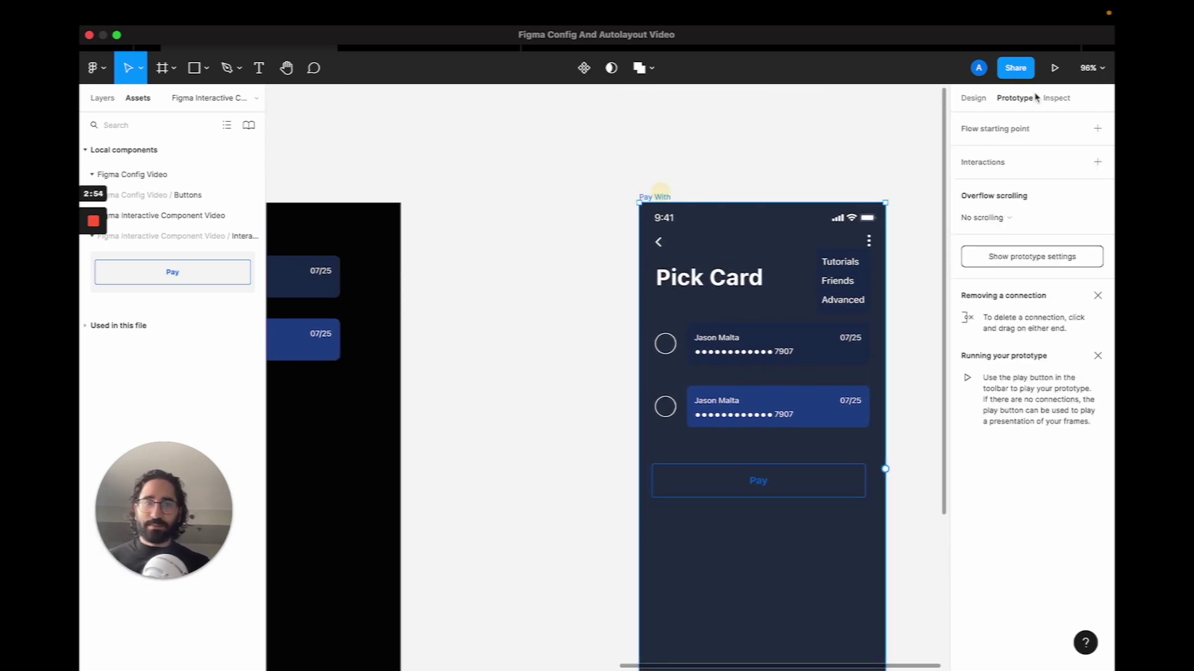
pyautogui.click(1054, 68)
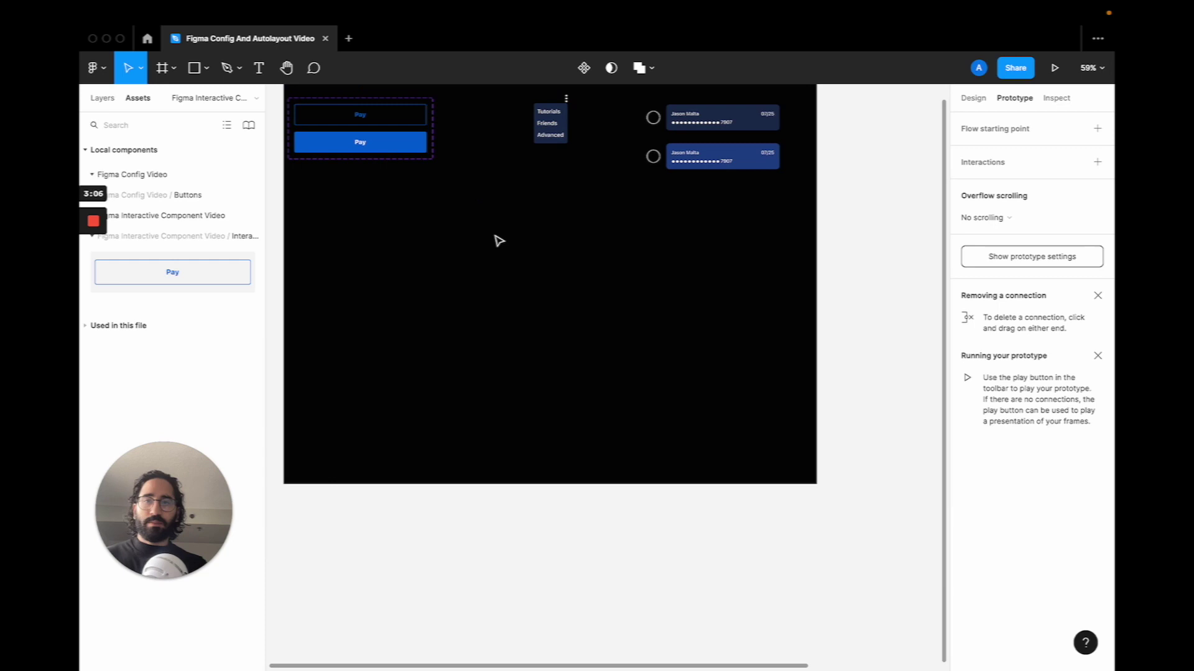
# - Examine the Button component set's outlined and blue variants and the connections between them
pyautogui.scroll(2, 499, 241)
pyautogui.hscroll(-2, 499, 240)
pyautogui.click(462, 197)
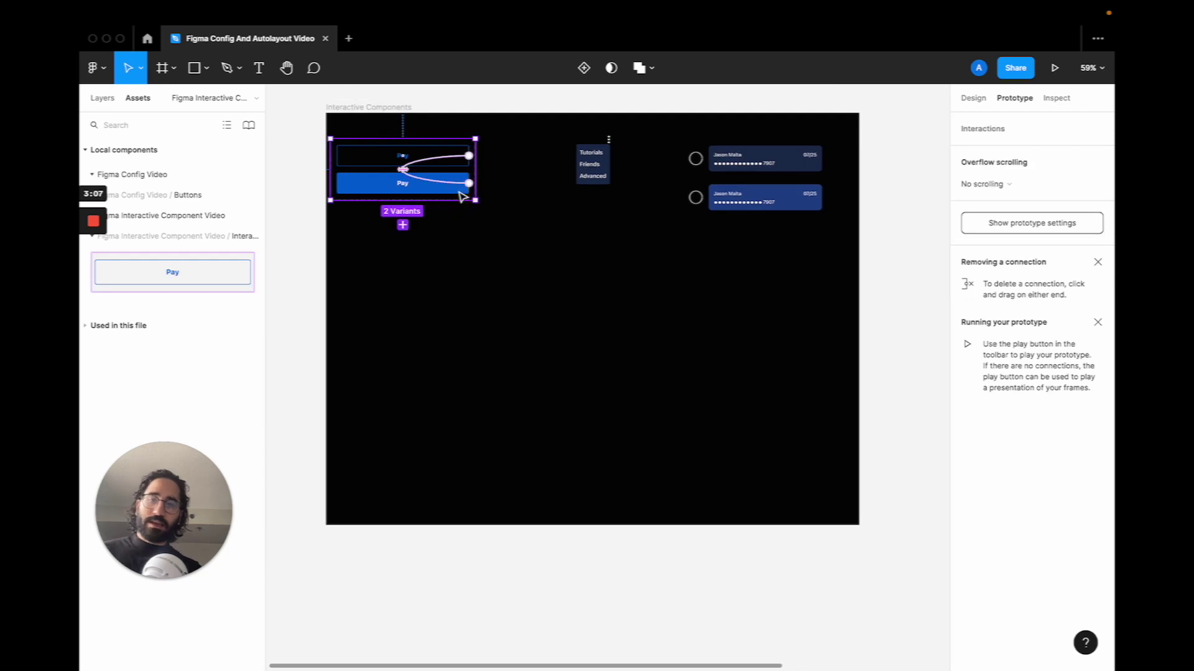
pyautogui.scroll(1, 462, 196)
pyautogui.hscroll(-1, 462, 197)
pyautogui.scroll(5, 462, 196)
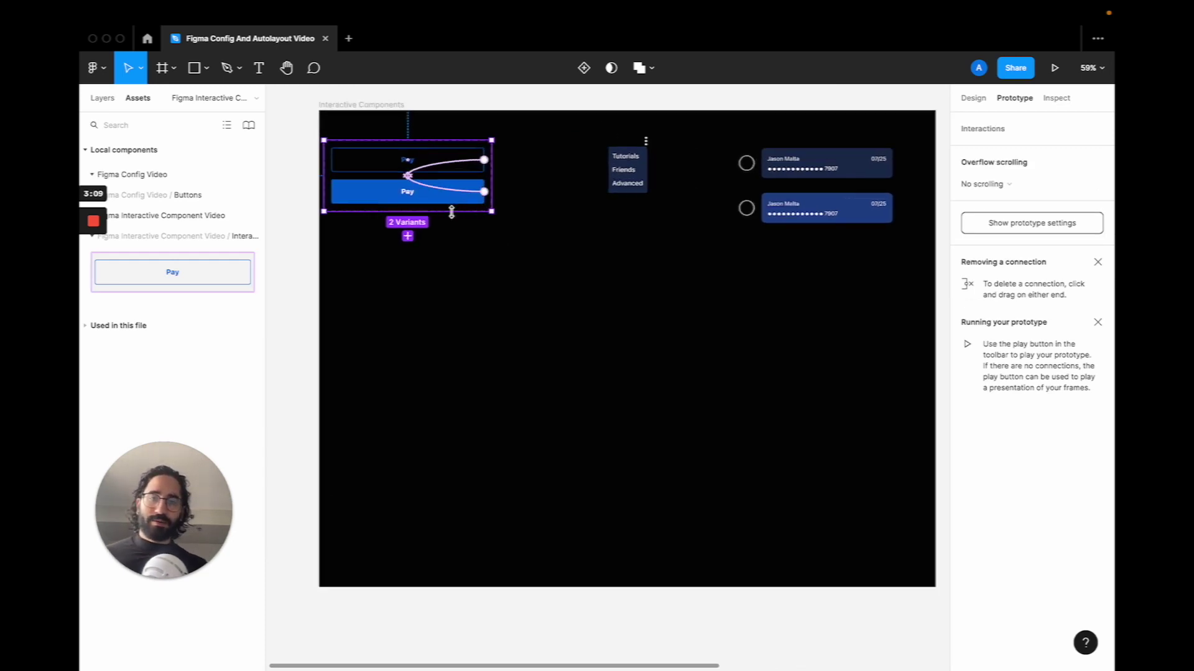
pyautogui.scroll(3, 473, 224)
pyautogui.hscroll(-2, 473, 224)
pyautogui.scroll(2, 493, 282)
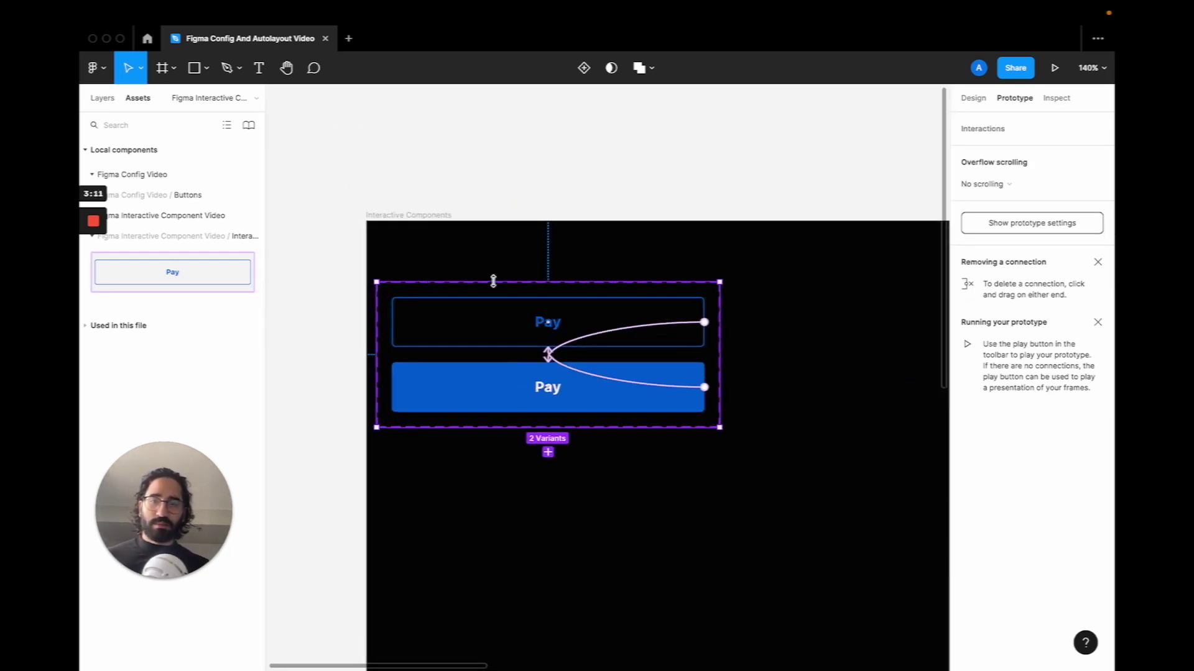
pyautogui.scroll(-1, 496, 285)
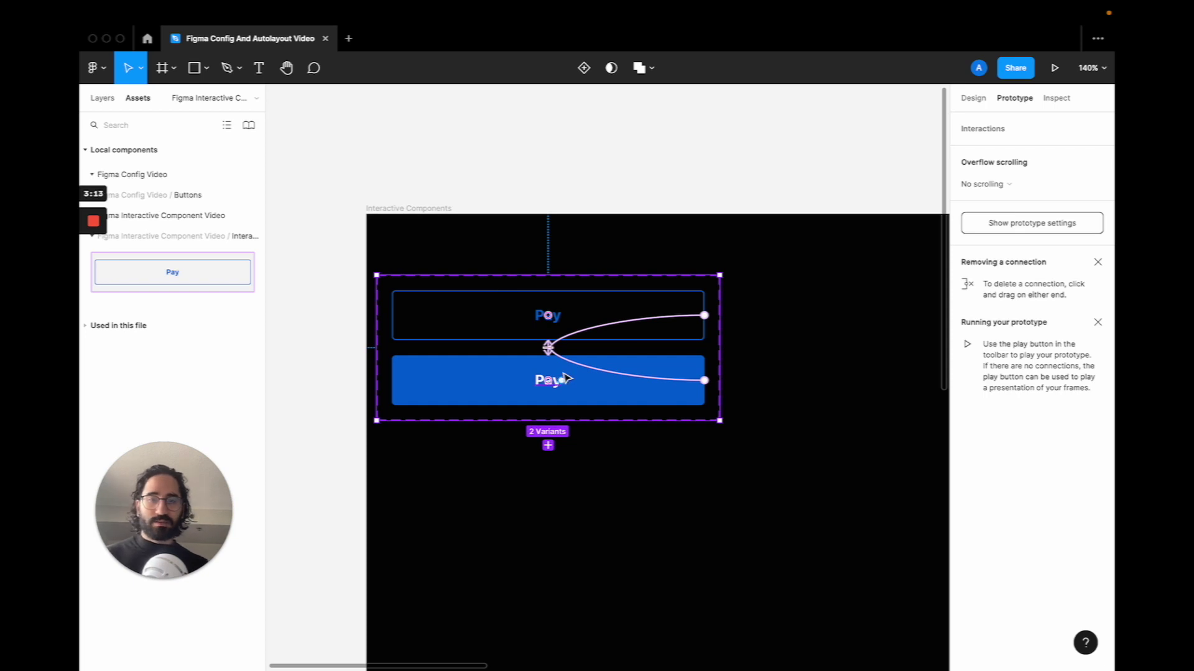
# - Undo the Button set's interactions, blue styling and second variant, back to the single outlined Pay component
pyautogui.press('super+z')
pyautogui.press('super+z')
pyautogui.press('super+z')
pyautogui.press('super+z')
pyautogui.press('super+z')
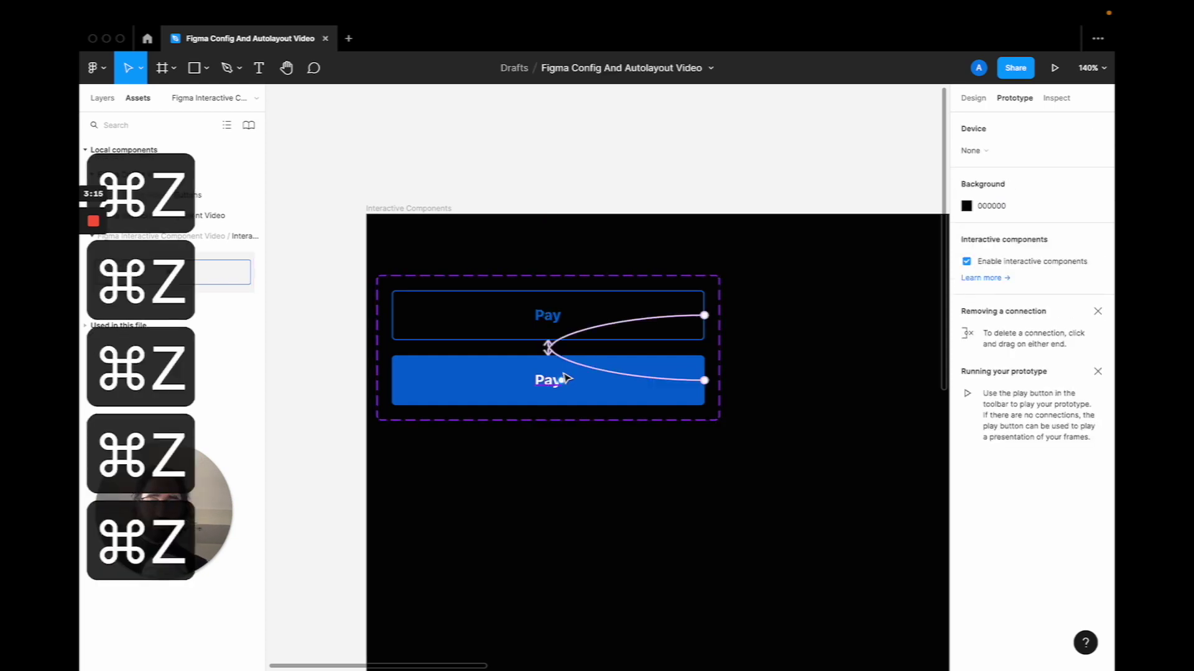
pyautogui.press('super+z')
pyautogui.press('super+z')
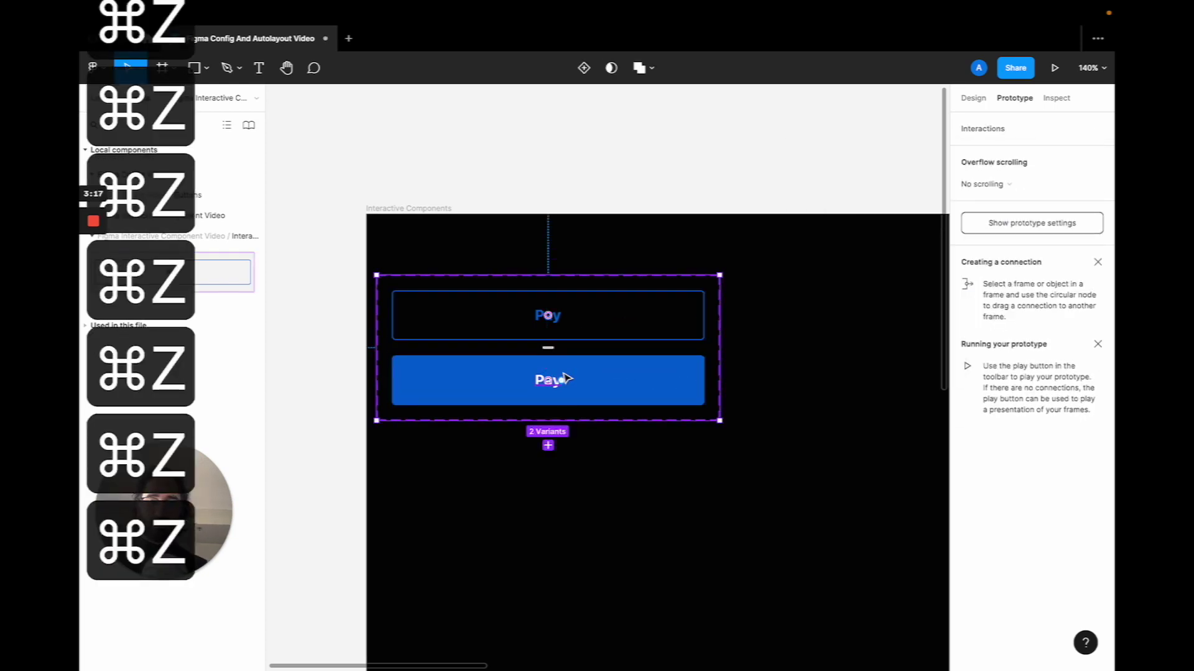
pyautogui.press('super+z')
pyautogui.press('super+z')
pyautogui.press('super+z')
pyautogui.press('super+z')
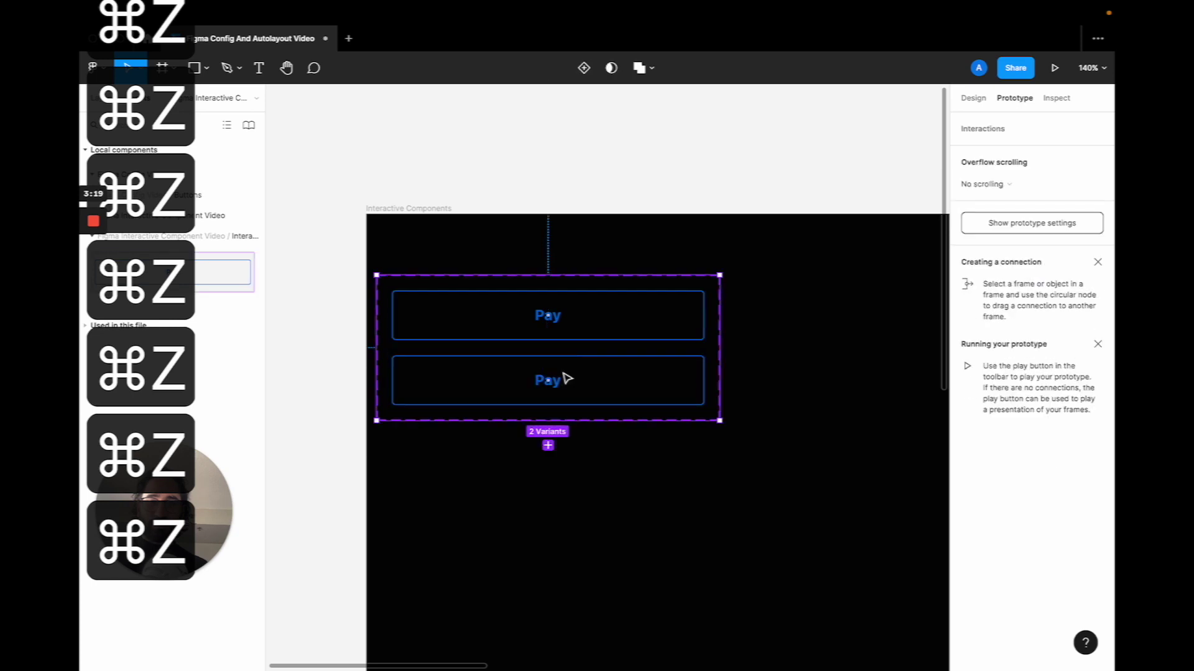
pyautogui.press('super+z')
pyautogui.press('super+z')
pyautogui.click(576, 367)
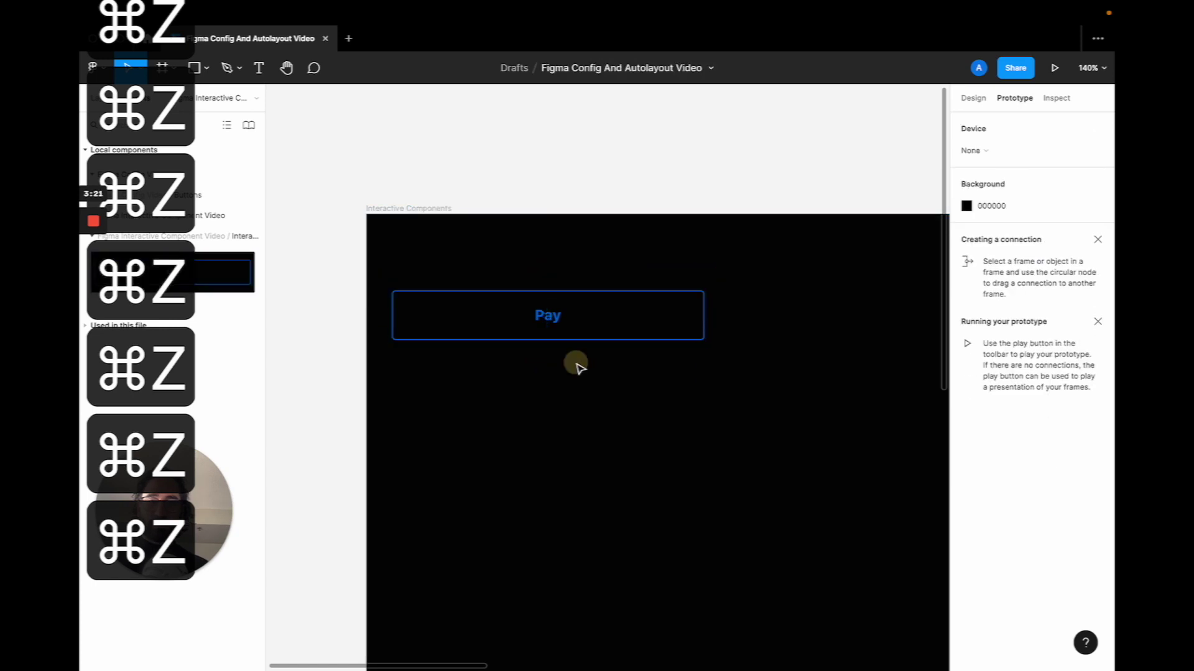
# - Duplicate the outlined Pay component directly below itself and convert the detached copy into a separate component
pyautogui.click(603, 335)
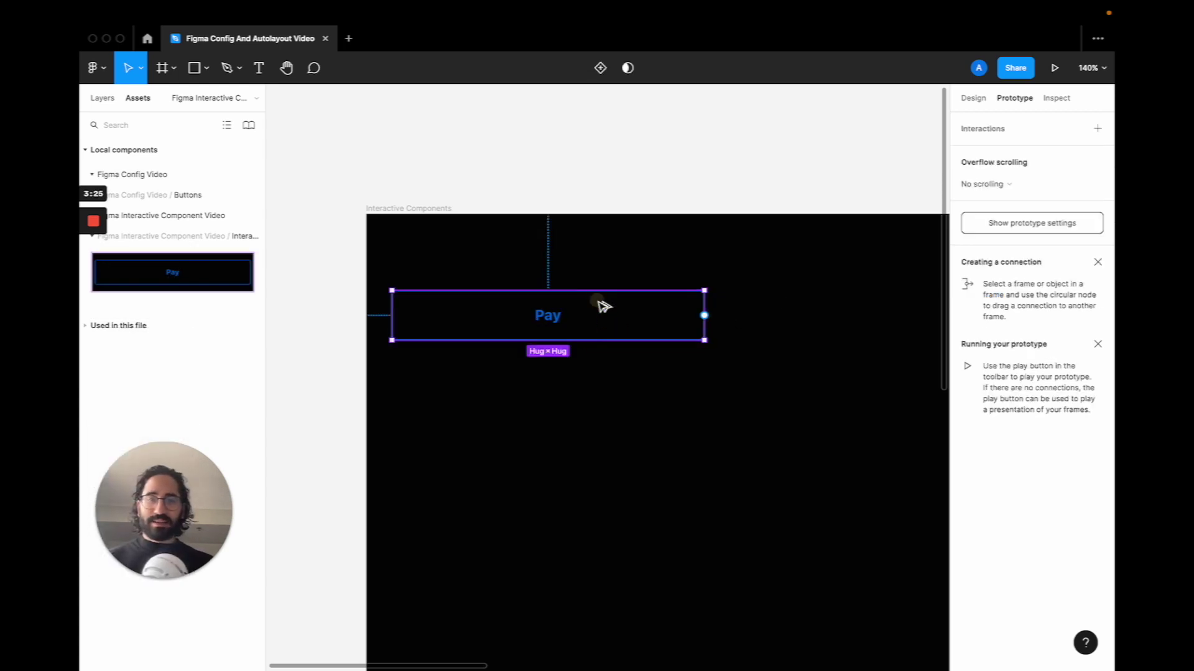
pyautogui.moveTo(603, 306); pyautogui.dragTo(597, 400)
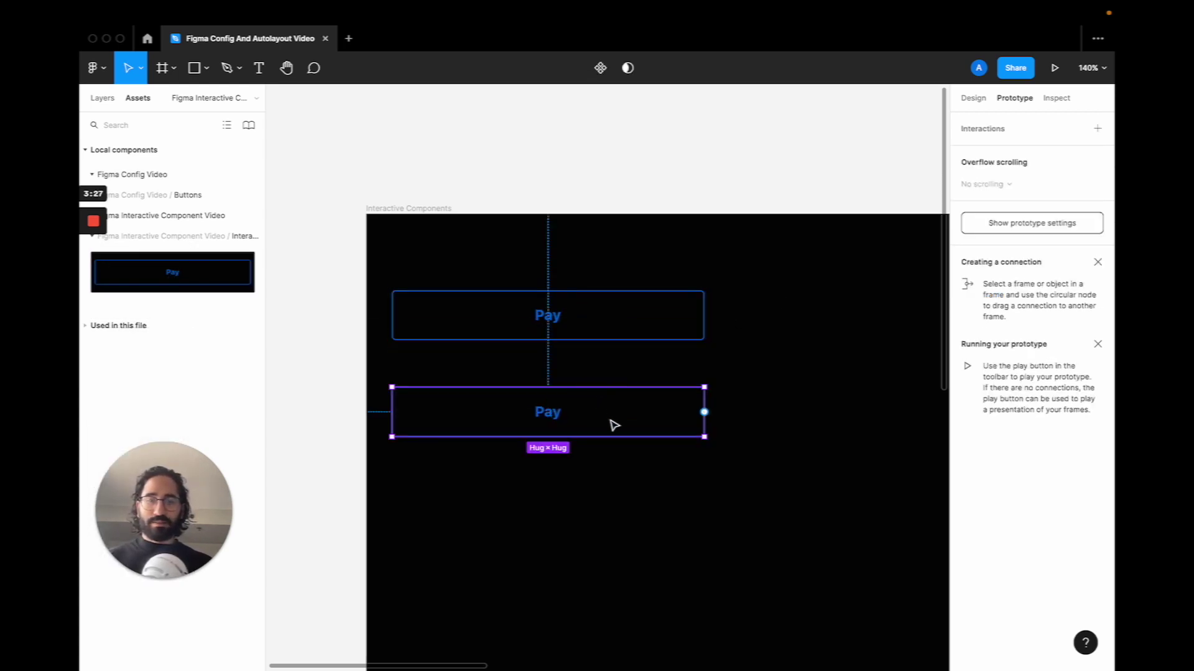
pyautogui.rightClick(614, 426)
pyautogui.click(664, 532)
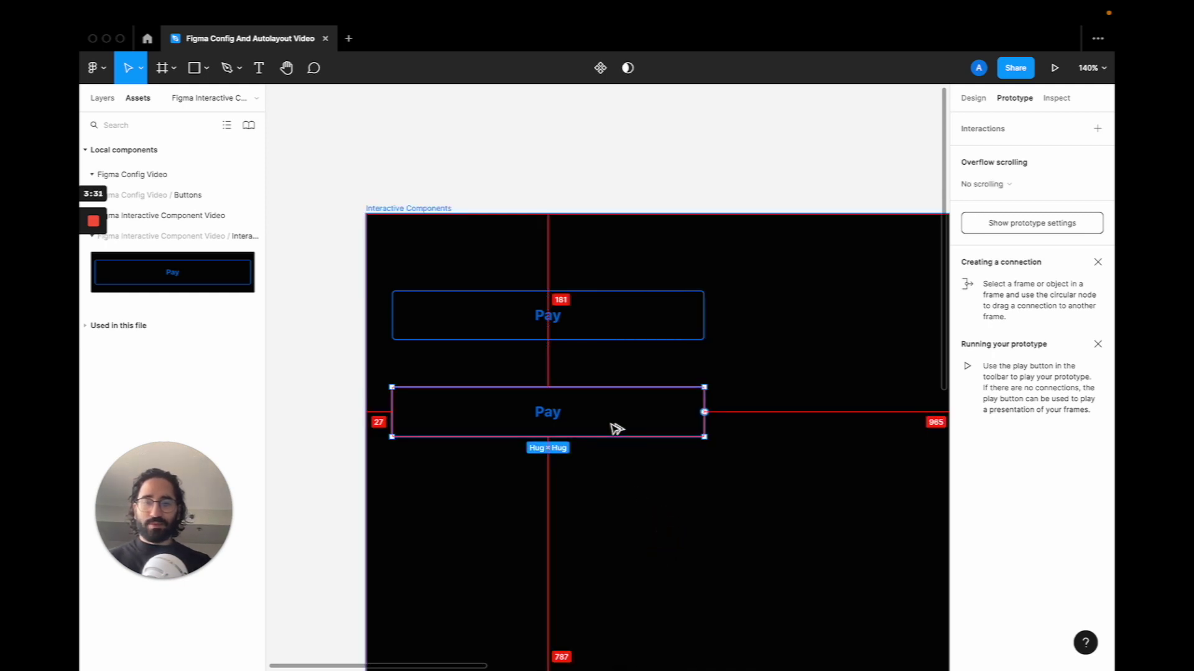
pyautogui.press('alt+super+k')
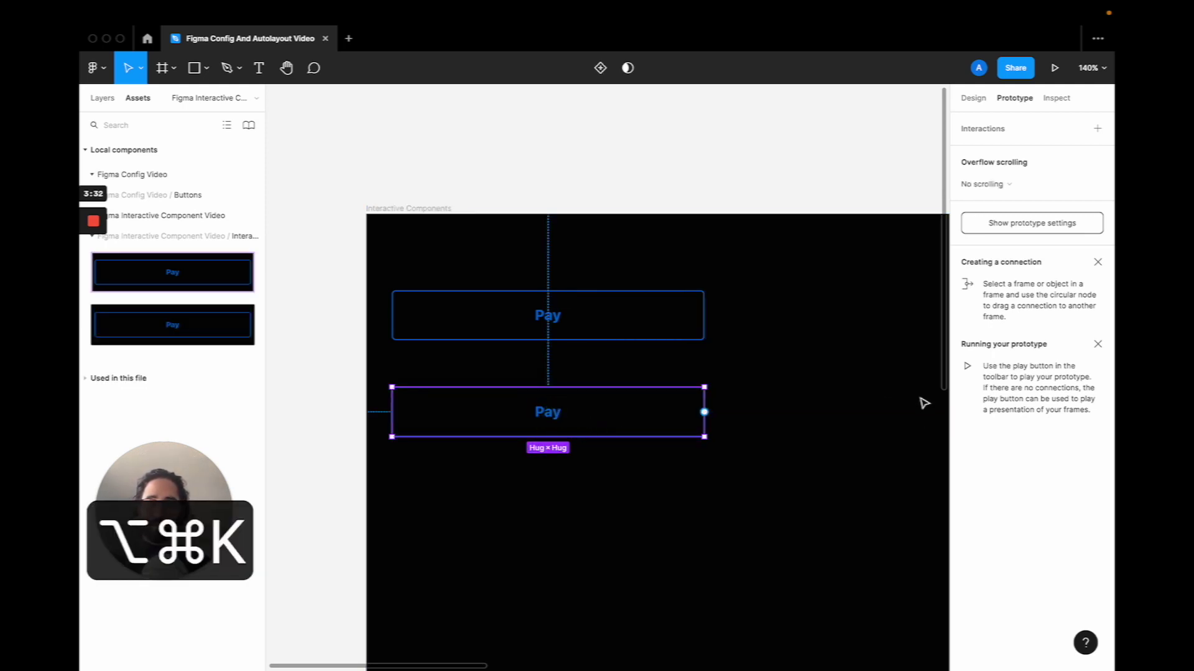
# - Swap the lower Pay component's stroke and fill, and set its Pay label's fill to FFF
pyautogui.click(973, 98)
pyautogui.scroll(-5, 1045, 521)
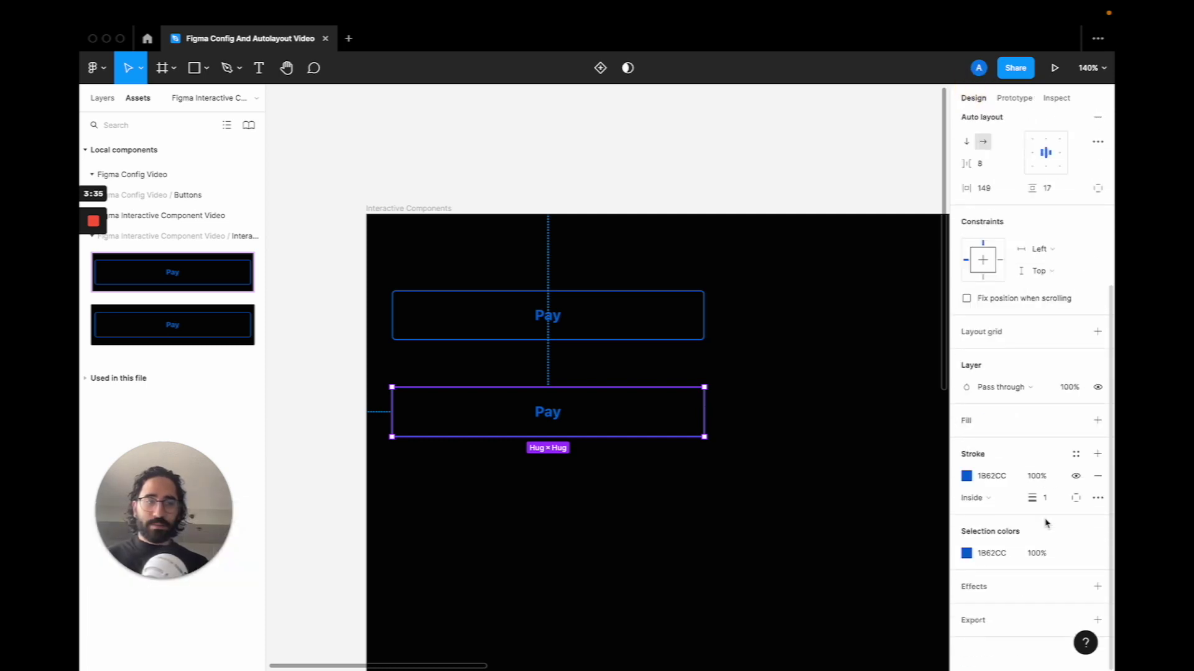
pyautogui.hotkey('shift', 'x')
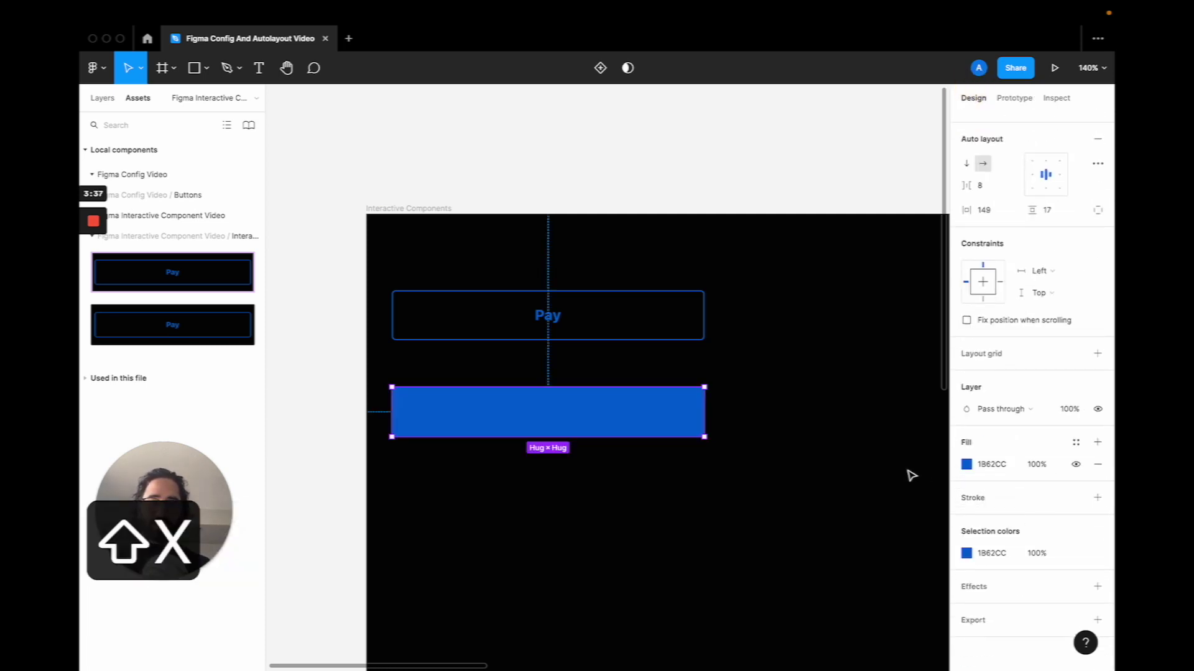
pyautogui.doubleClick(546, 416)
pyautogui.click(992, 601)
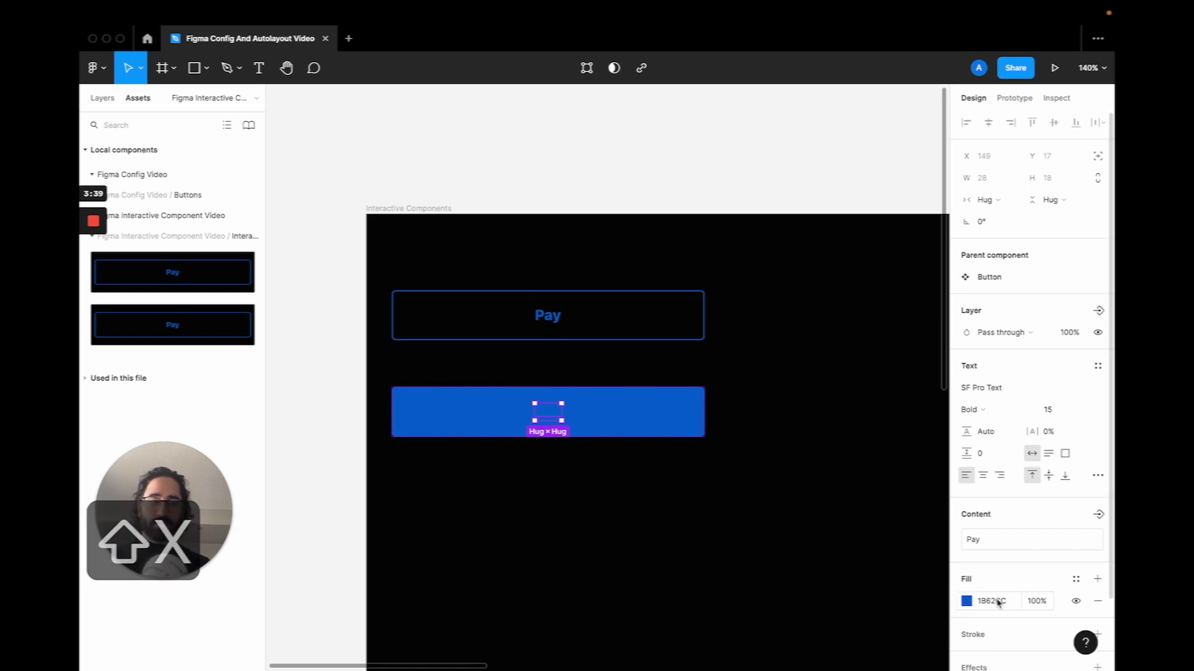
pyautogui.write('fff')
pyautogui.press('Return')
pyautogui.click(743, 503)
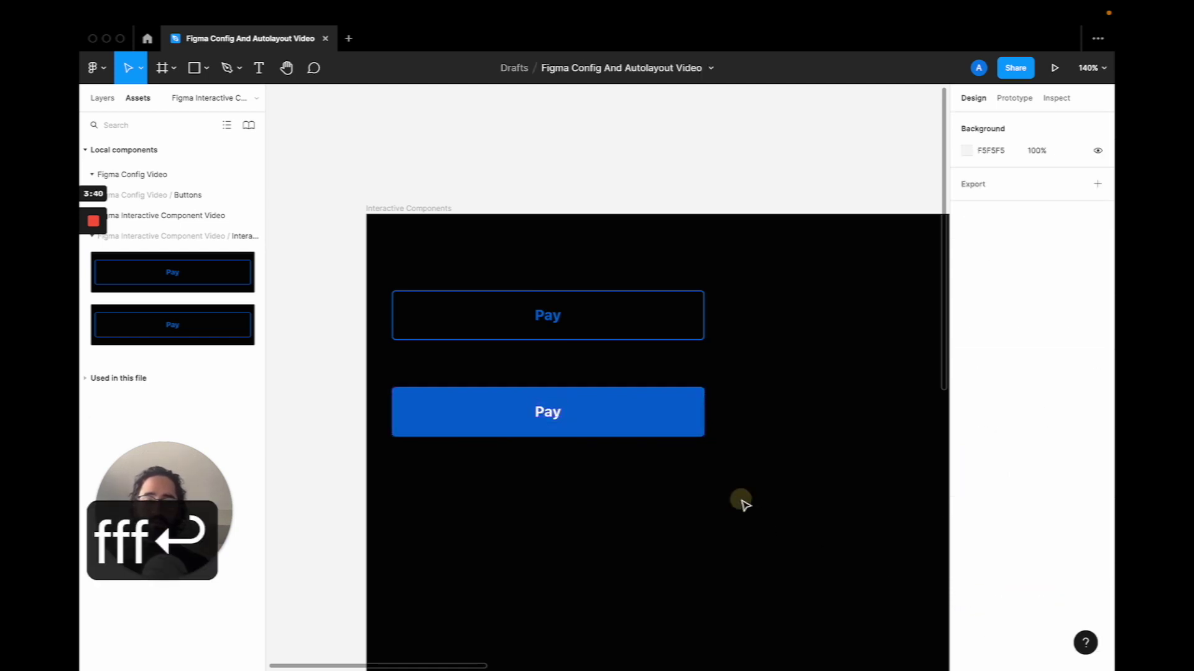
# - Try to connect the outlined Pay component to the separate blue Pay component with a prototype interaction
pyautogui.click(602, 336)
pyautogui.click(610, 430)
pyautogui.click(592, 316)
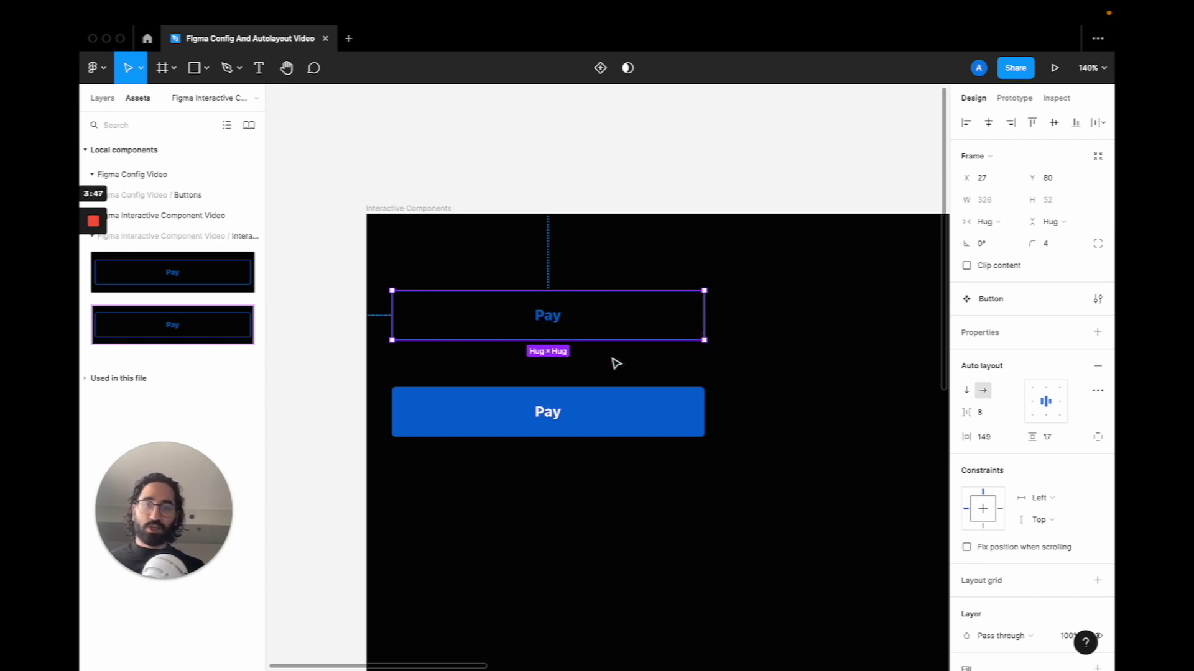
pyautogui.click(1022, 104)
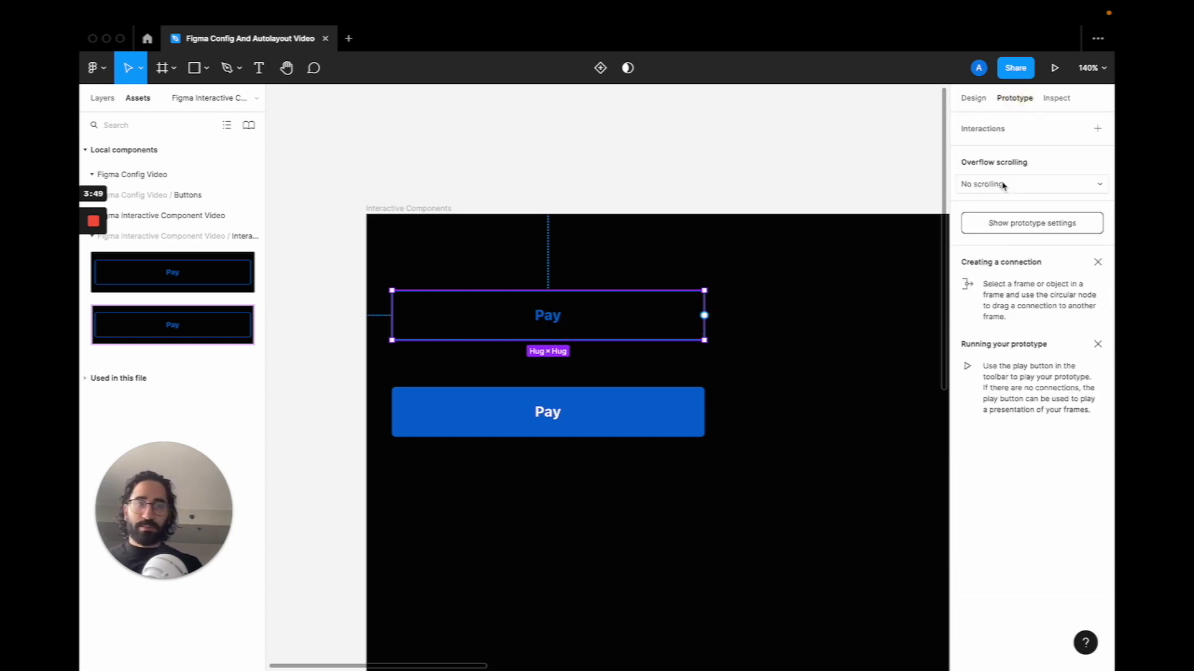
pyautogui.click(1097, 130)
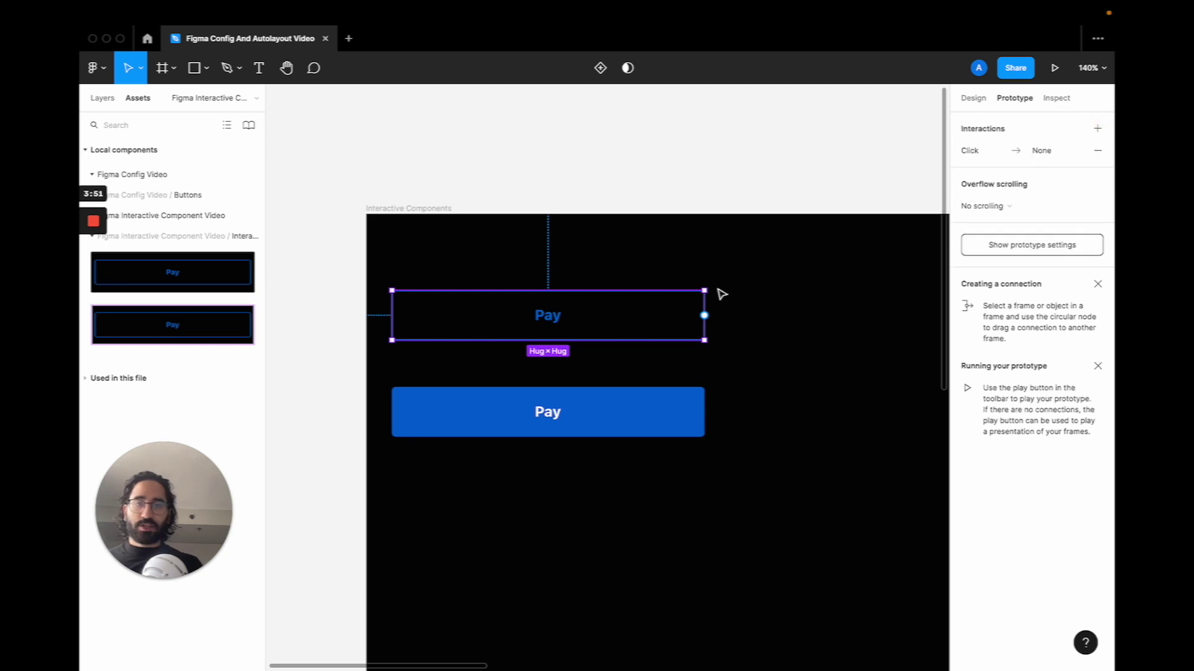
pyautogui.moveTo(704, 316); pyautogui.dragTo(635, 444)
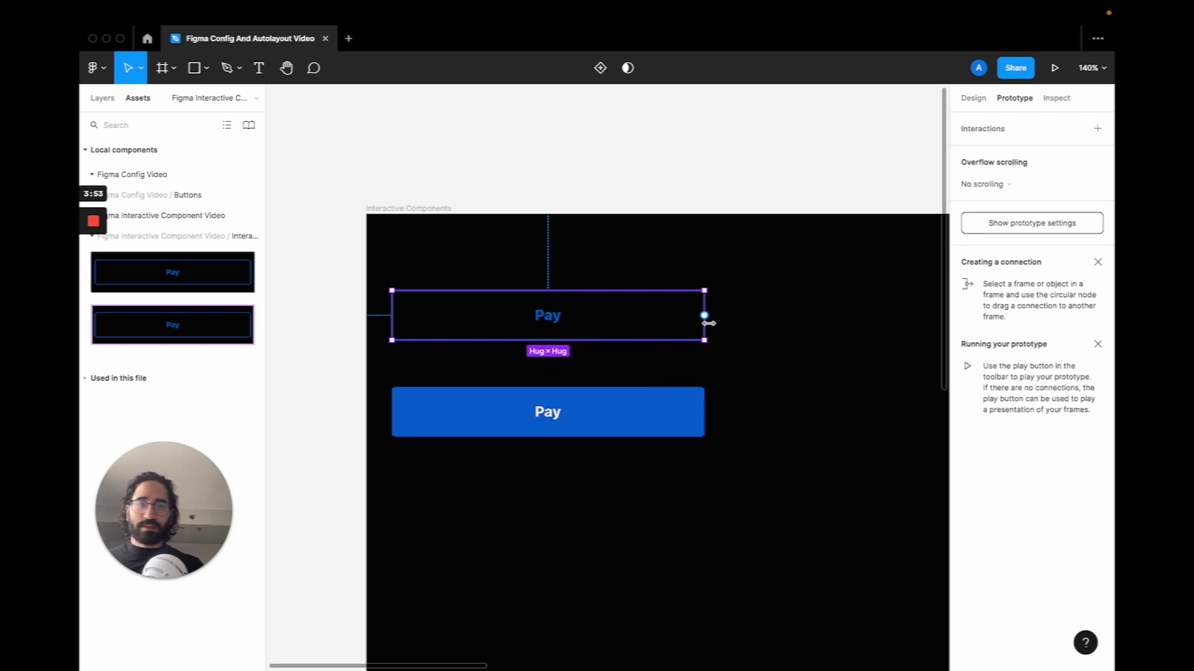
pyautogui.moveTo(704, 316); pyautogui.dragTo(649, 395)
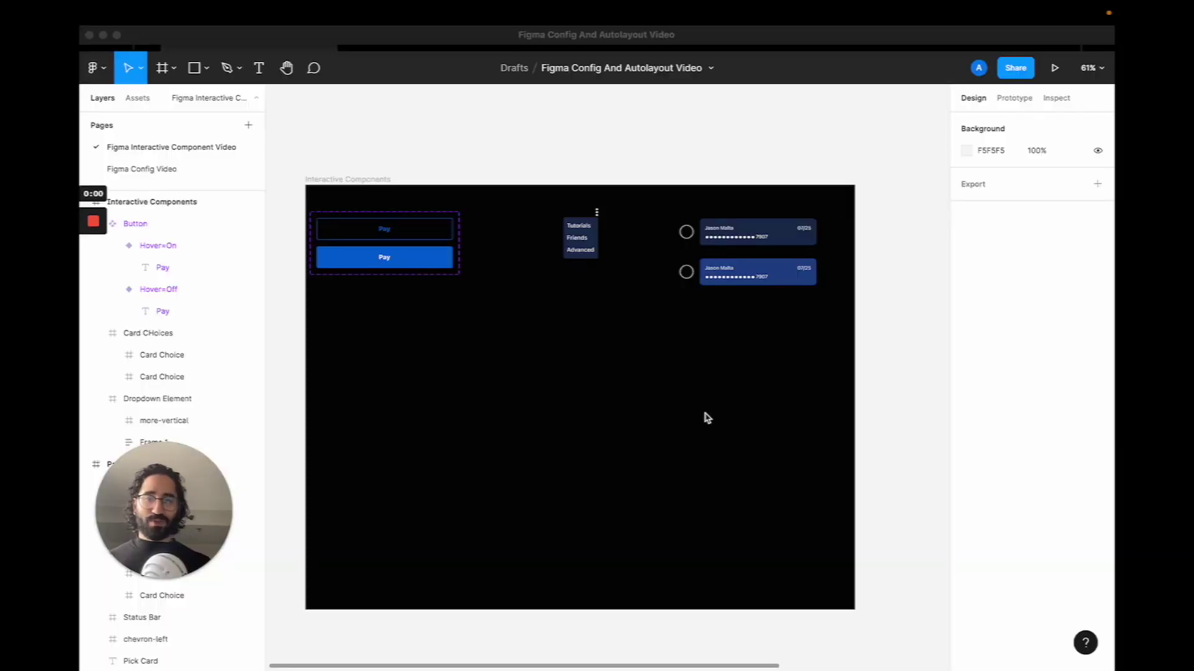
# - Examine the Dropdown Element frame, with its more-vertical icon and its Tutorials, Friends and Advanced options
pyautogui.click(599, 222)
pyautogui.click(599, 221)
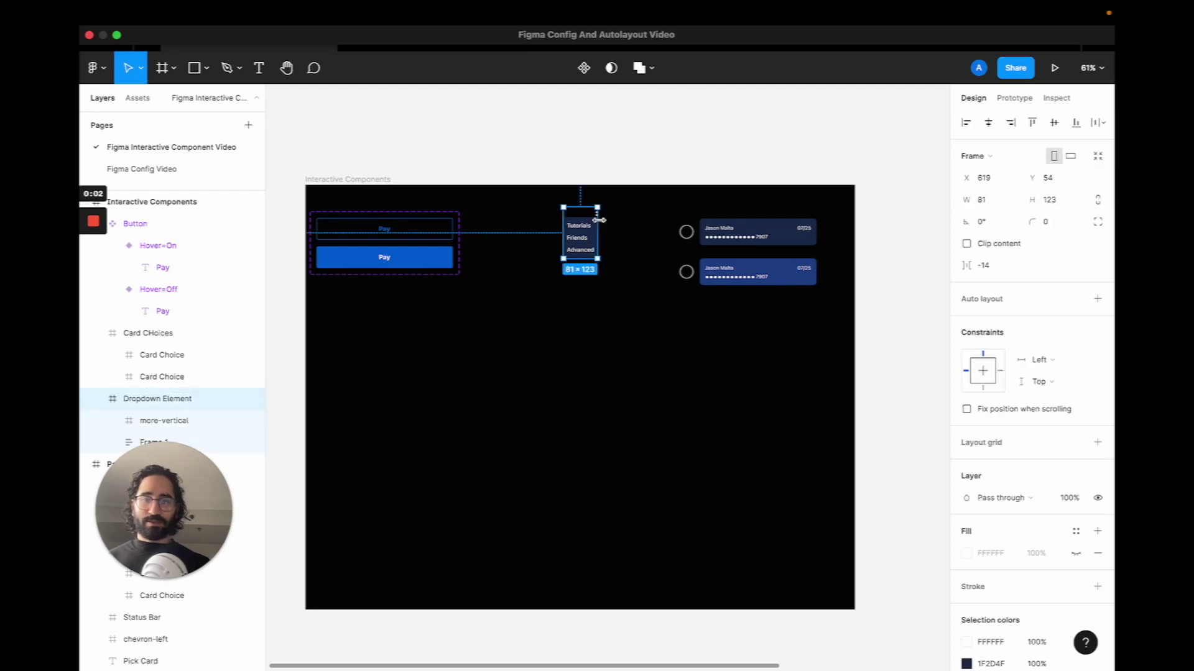
pyautogui.scroll(5, 599, 221)
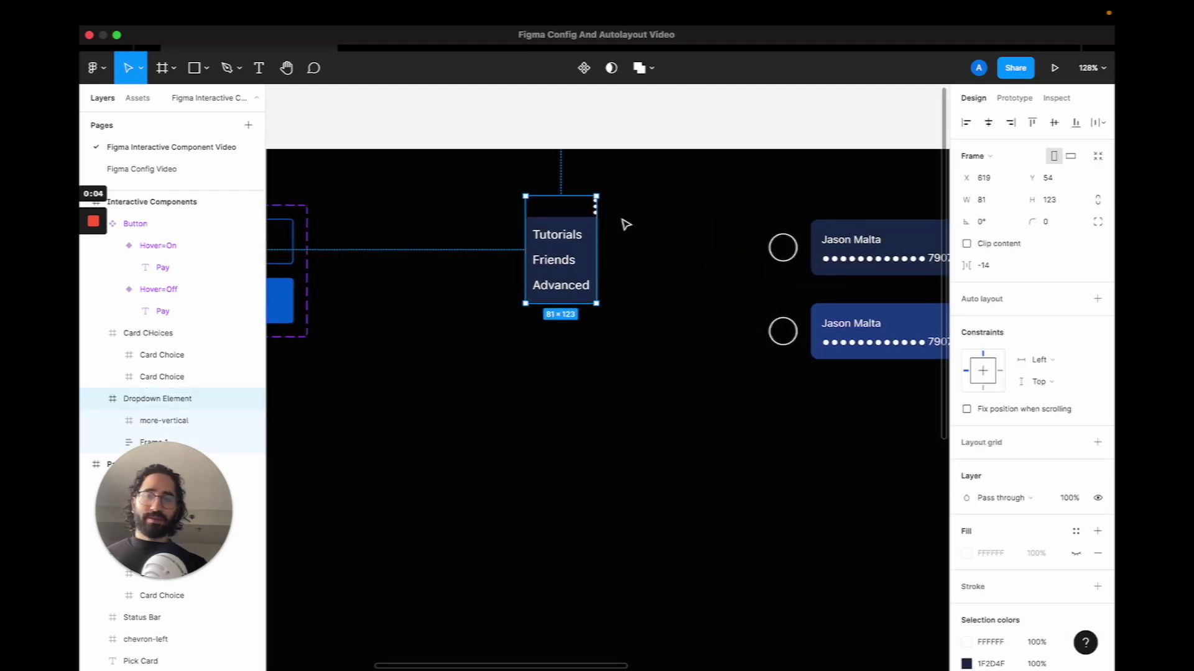
pyautogui.click(624, 224)
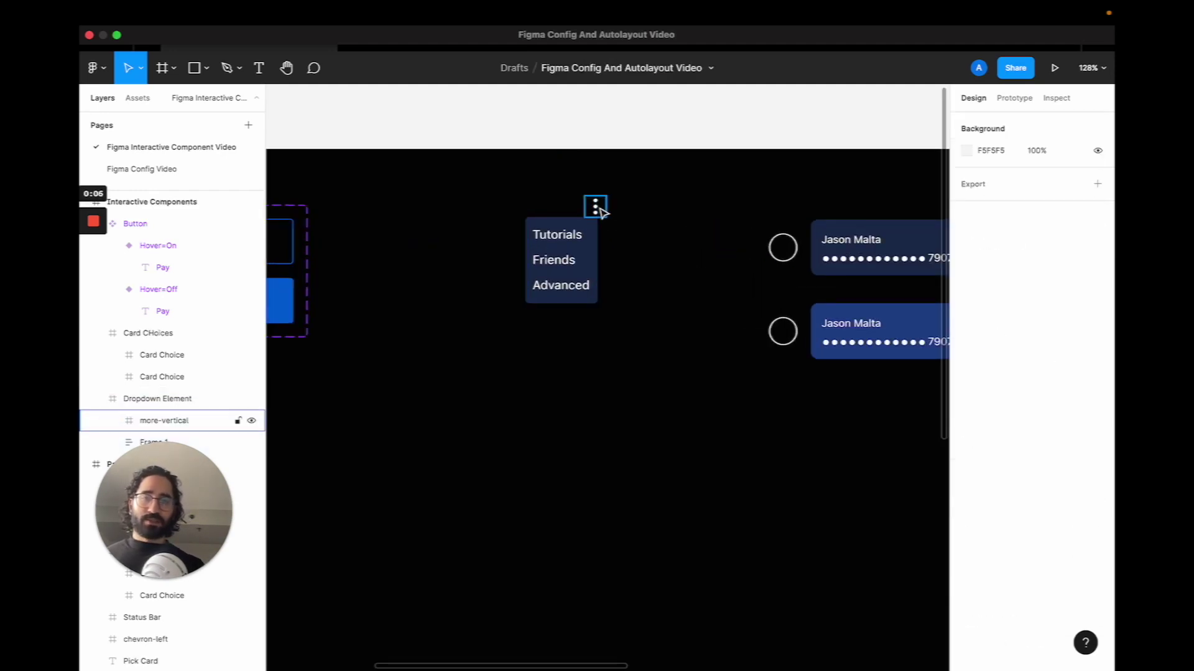
pyautogui.scroll(3, 597, 214)
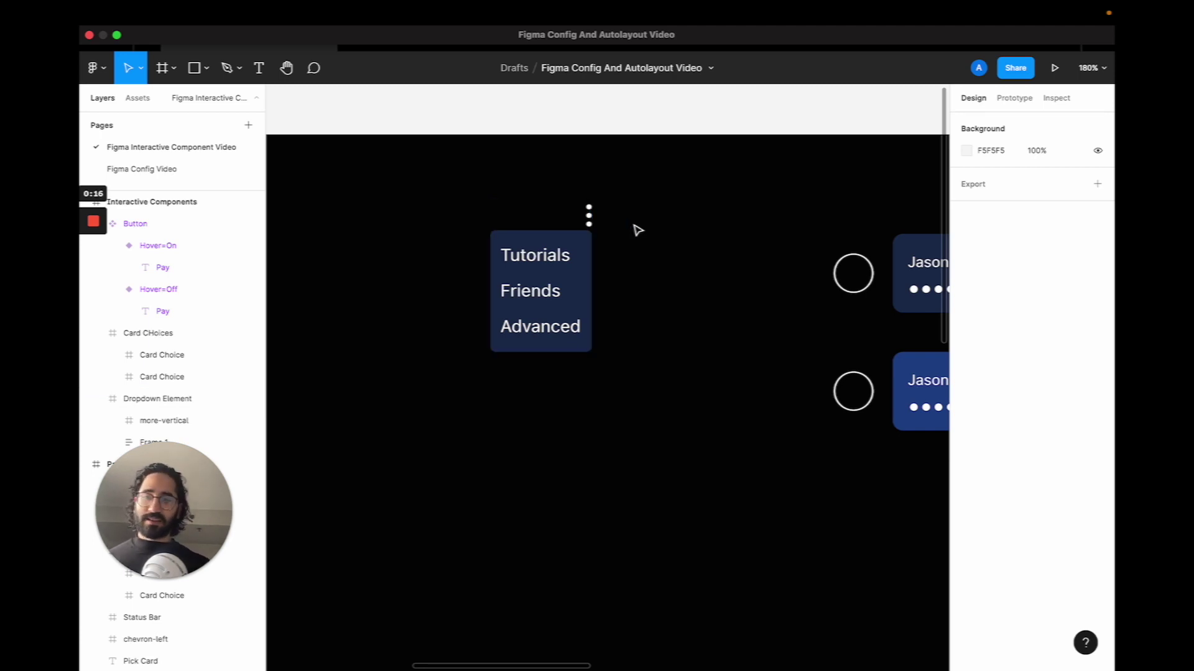
# - Convert the Dropdown Element frame into a component, give it a variant property and add a second variant
pyautogui.click(586, 231)
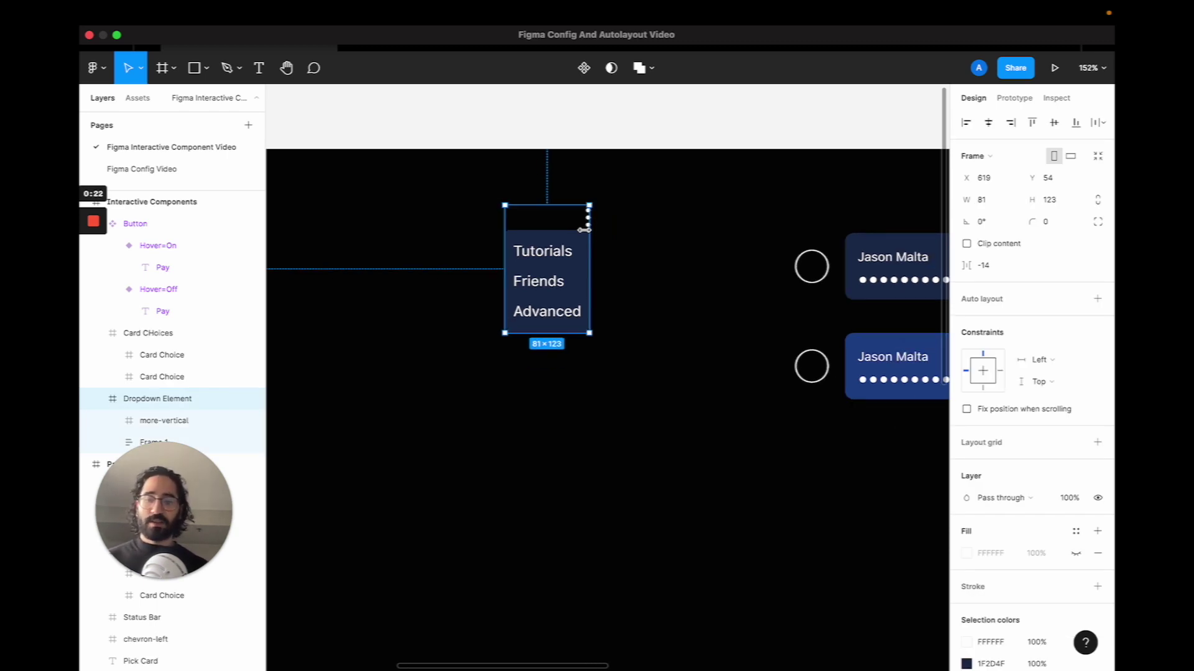
pyautogui.press('alt+super+k')
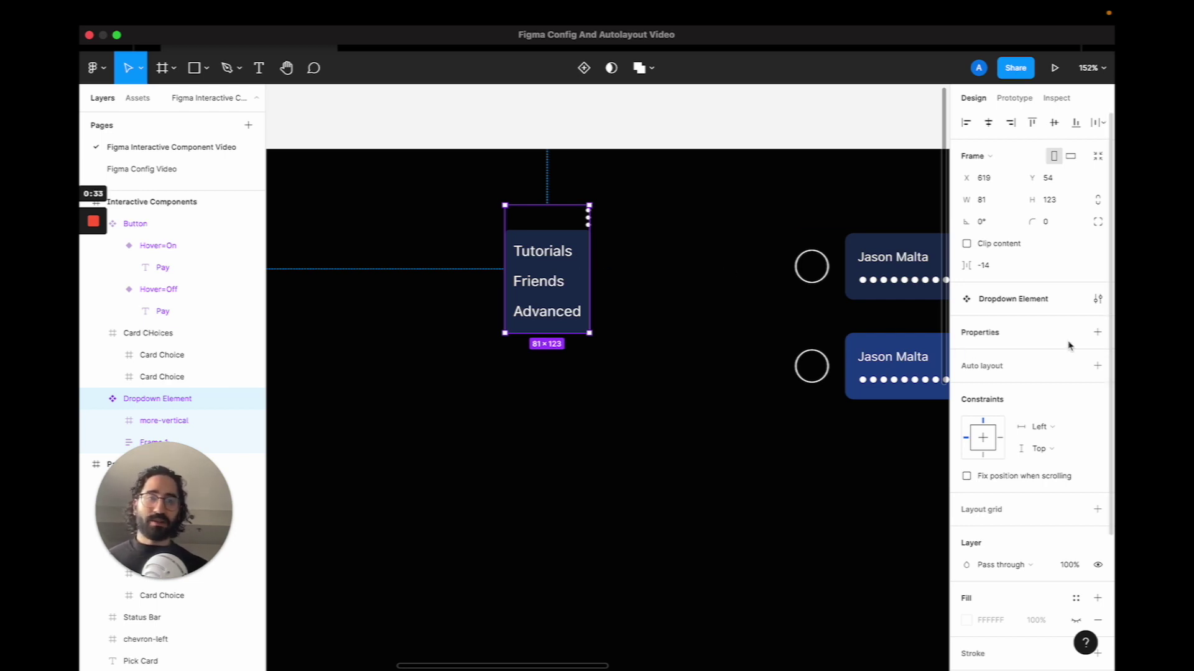
pyautogui.click(1097, 333)
pyautogui.click(1030, 383)
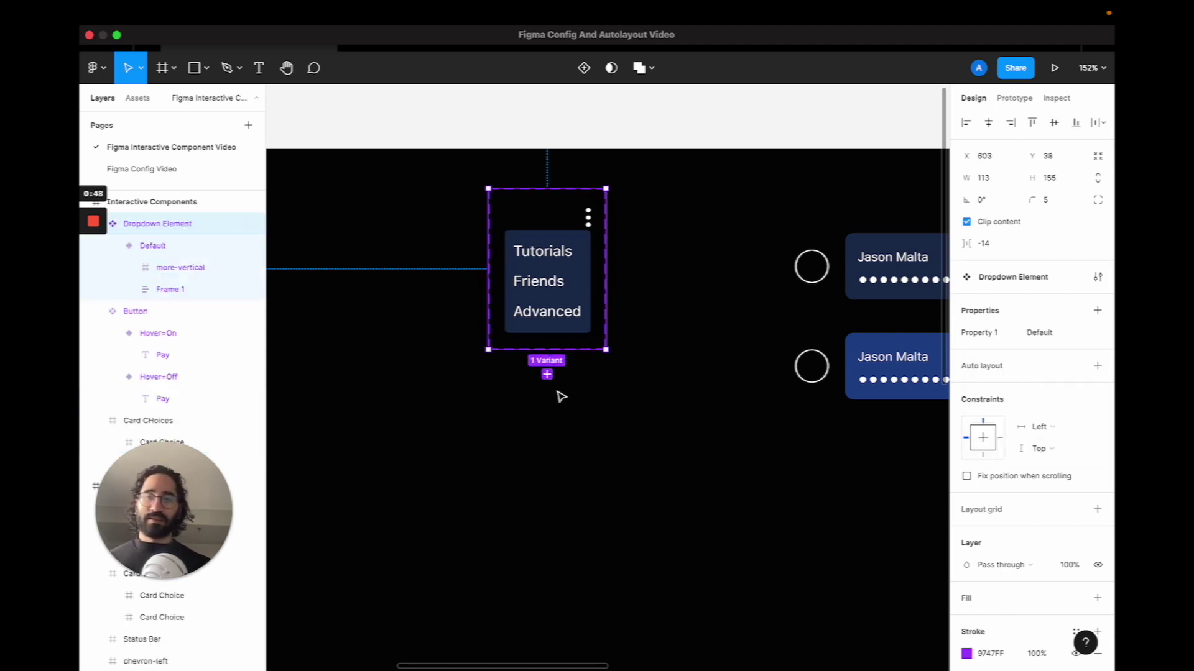
pyautogui.click(547, 374)
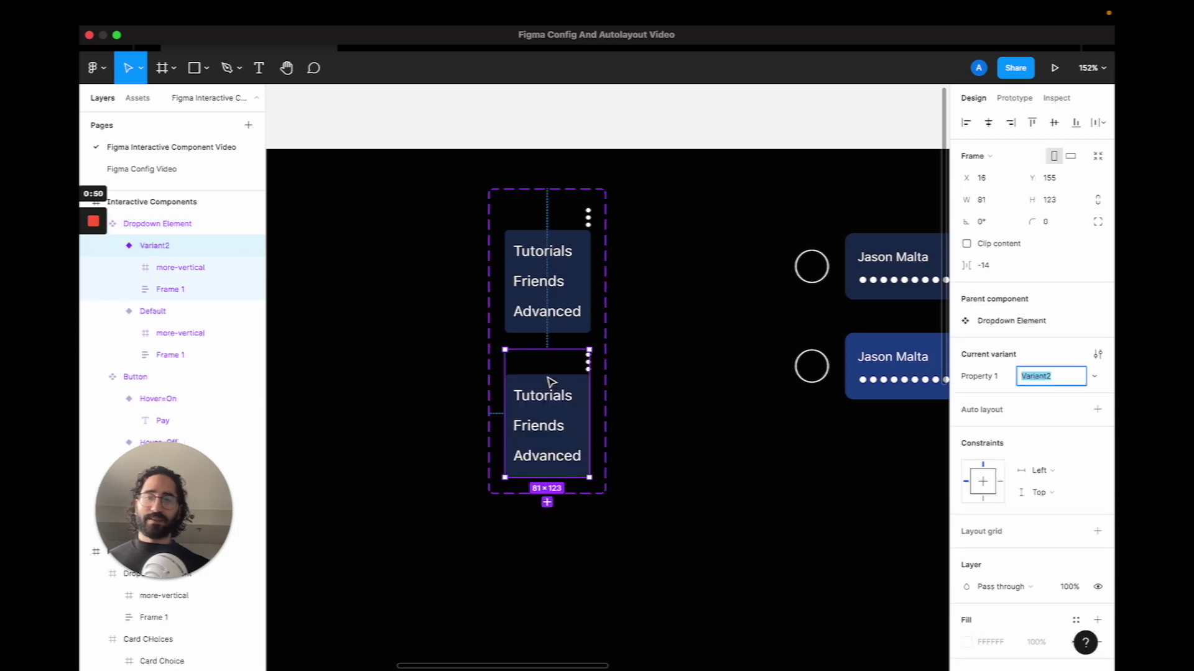
# - Rename the Dropdown Element component set's variant property to Menu
pyautogui.click(589, 195)
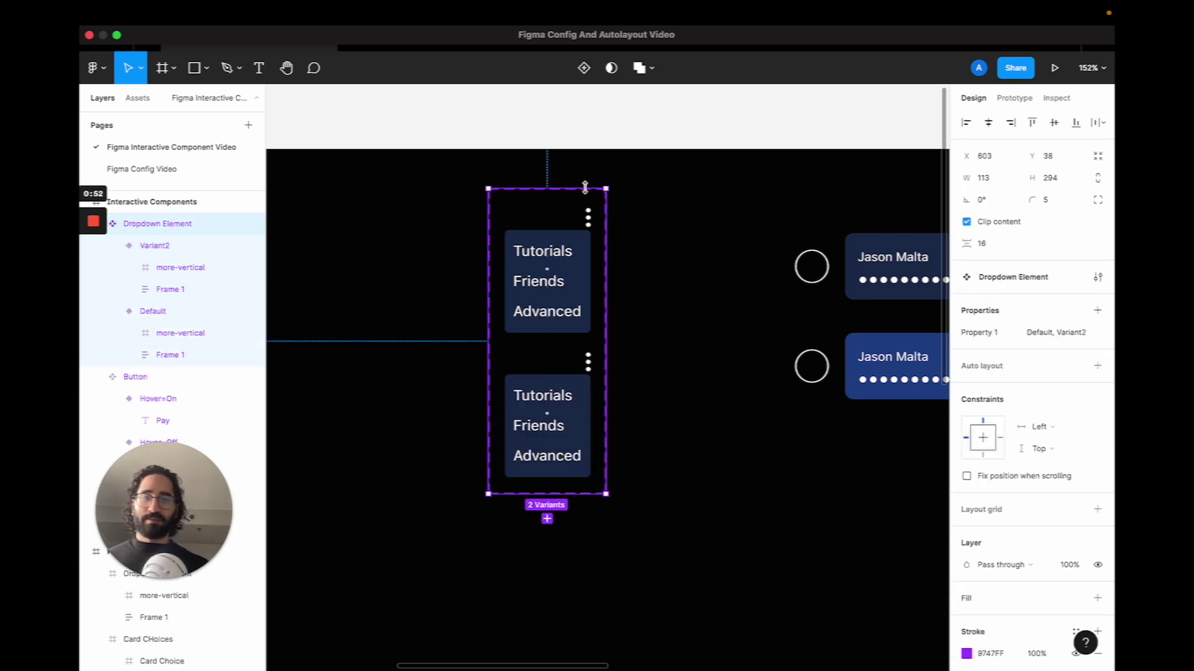
pyautogui.doubleClick(997, 338)
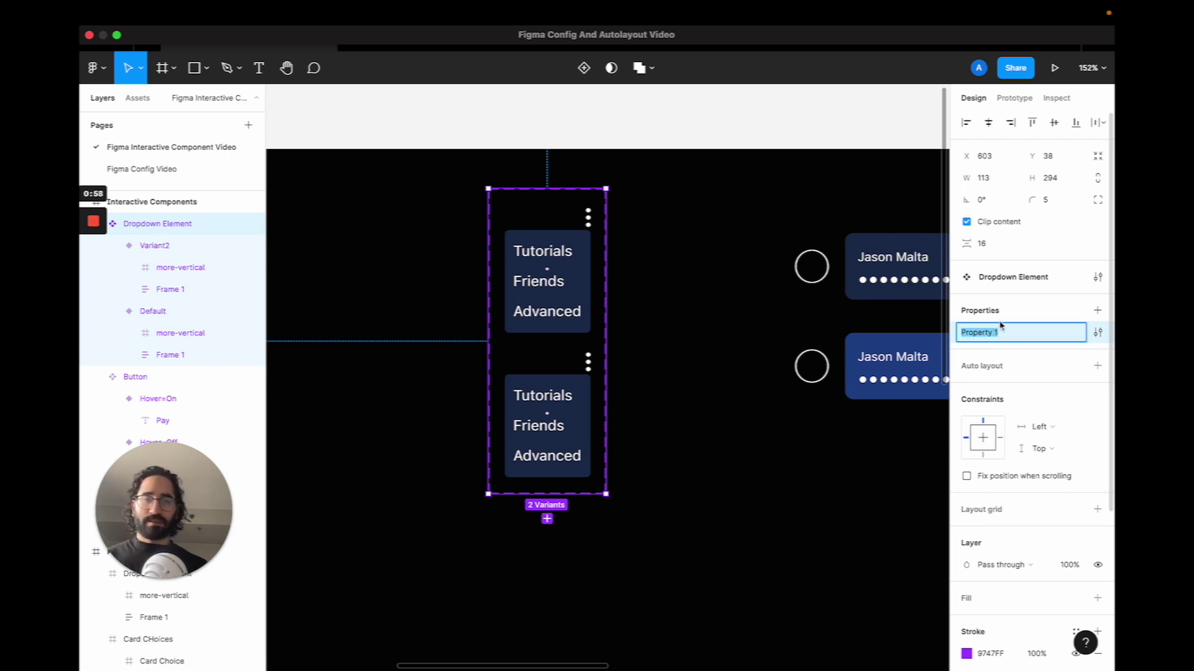
pyautogui.write('Menu')
pyautogui.press('Return')
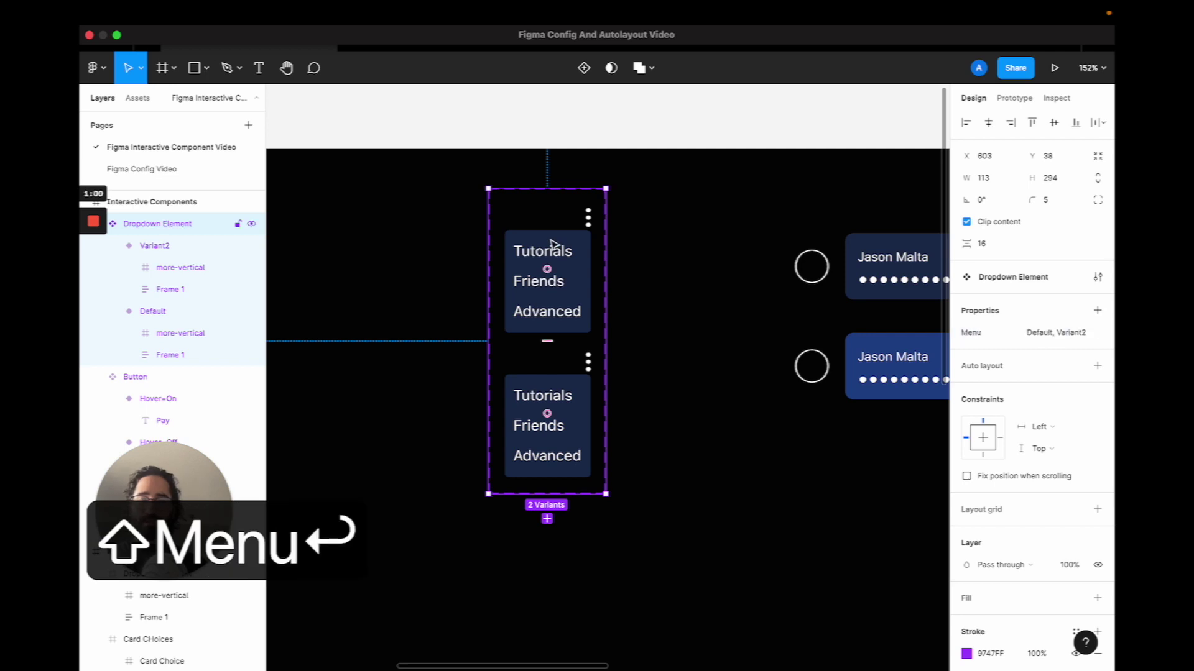
# - Set the Menu value of the upper dropdown variant to On and of the lower variant to Off
pyautogui.click(547, 261)
pyautogui.click(1051, 377)
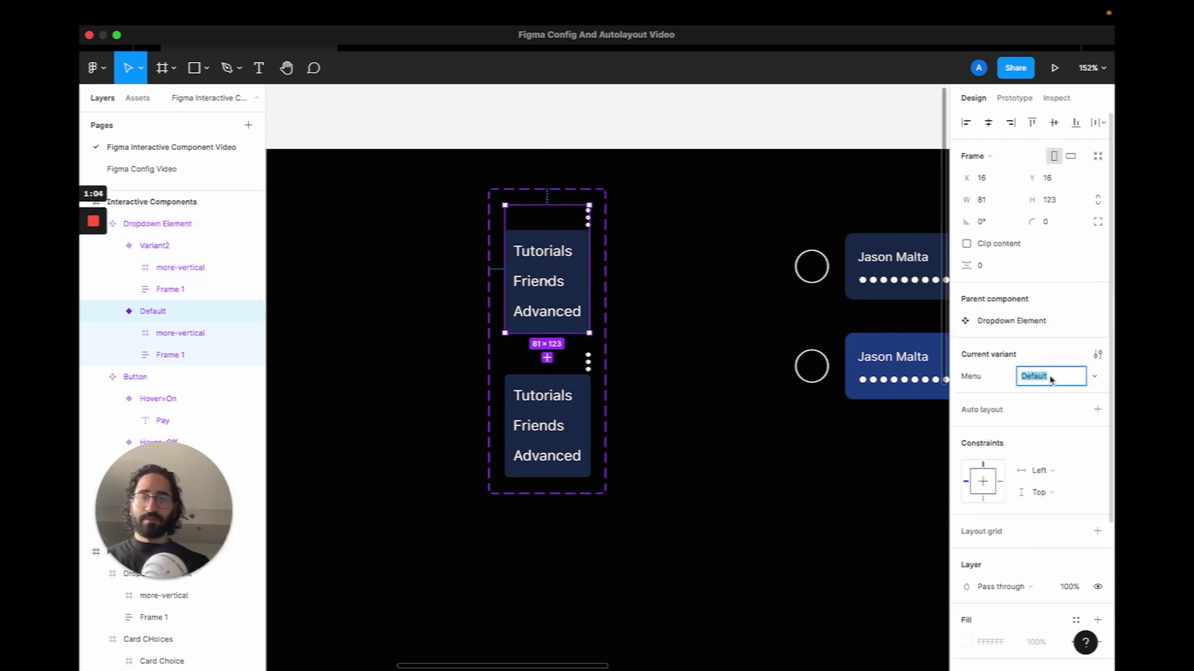
pyautogui.write('On')
pyautogui.press('Return')
pyautogui.click(561, 409)
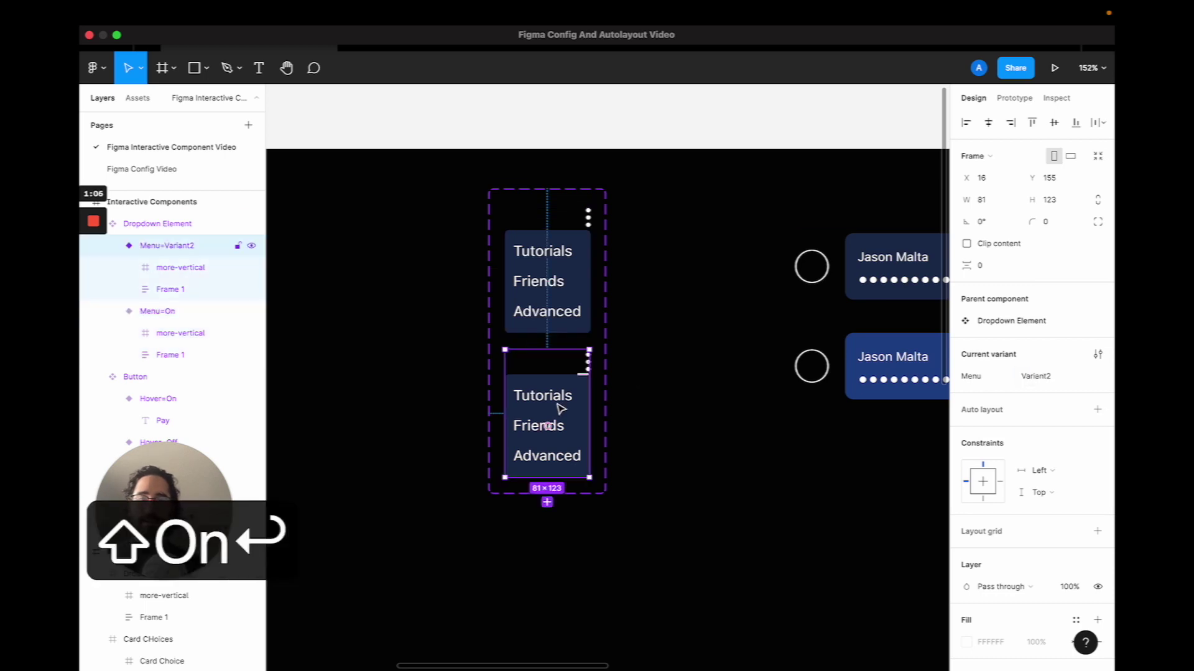
pyautogui.click(1037, 376)
pyautogui.write('Off')
pyautogui.press('Return')
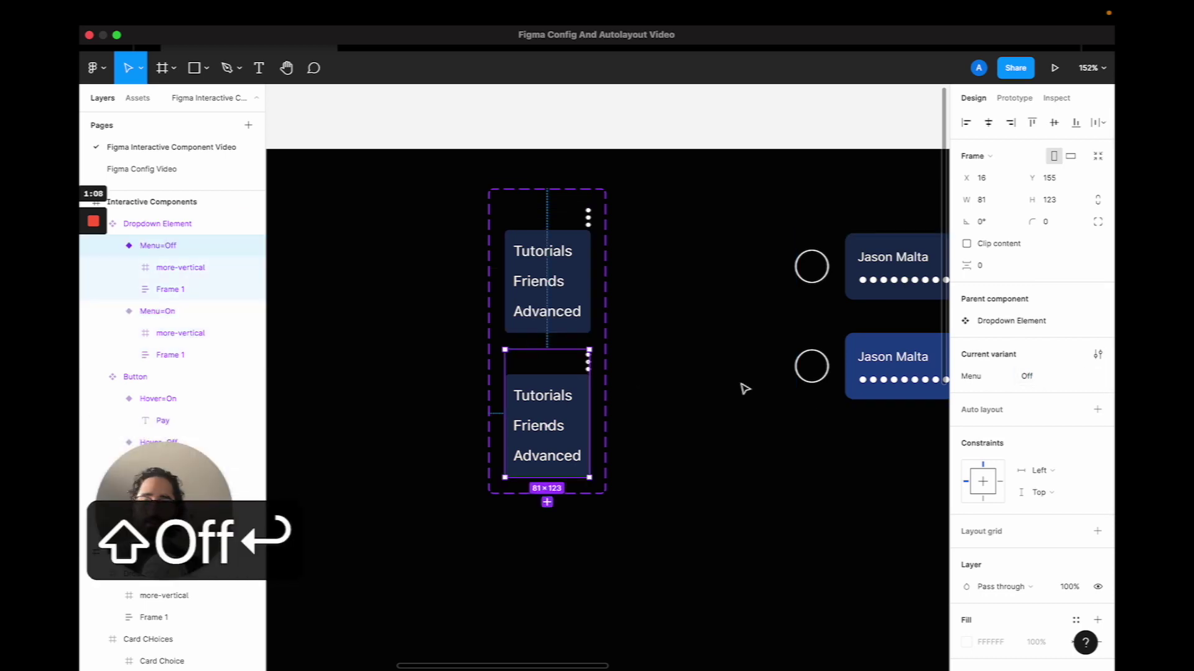
# - Hide the Frame 1 options list in the Menu=Off variant
pyautogui.click(567, 390)
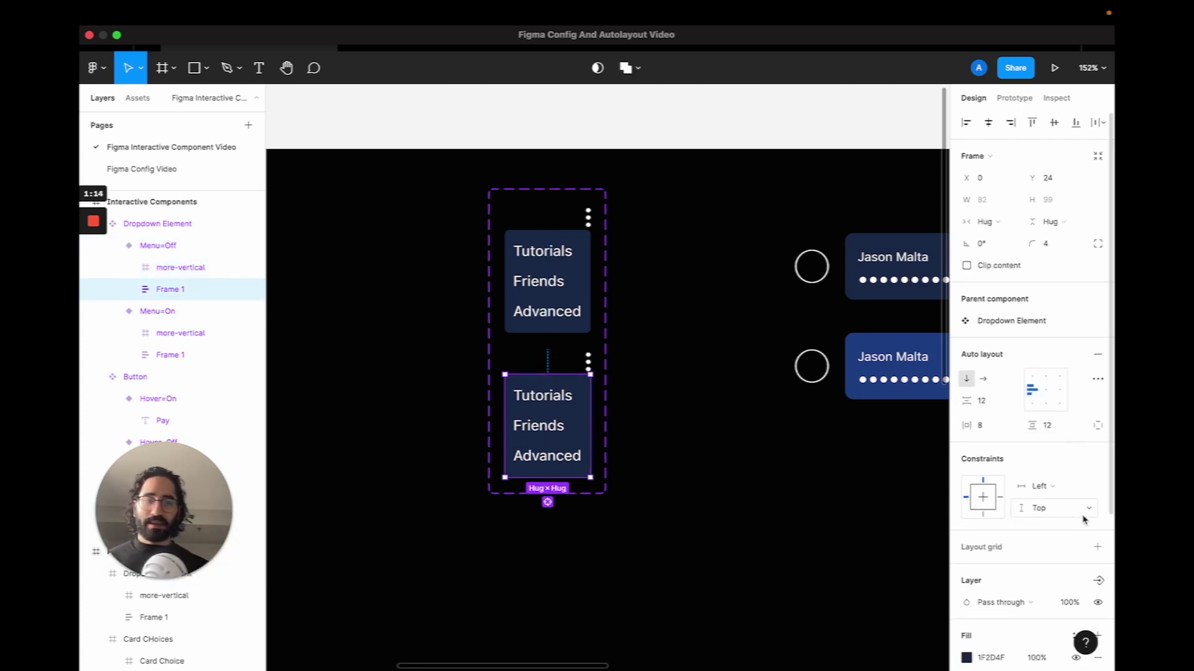
pyautogui.click(1097, 603)
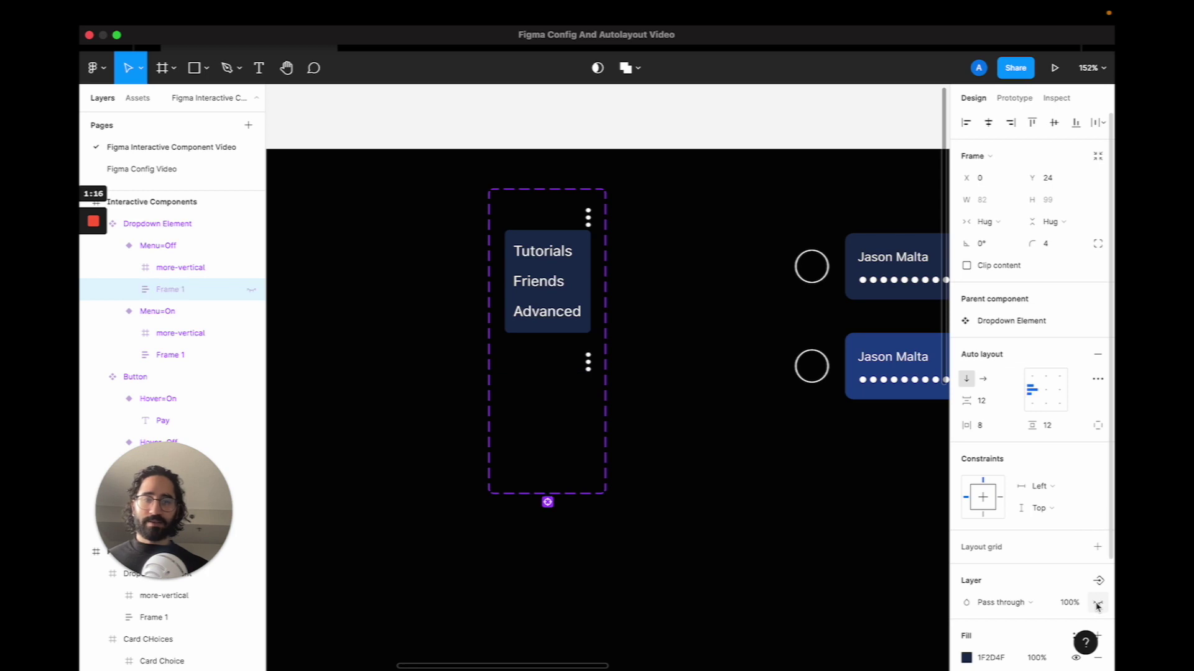
pyautogui.click(789, 476)
# - Connect the more-vertical icon in the Menu=On variant to Menu=Off with an On click, Change to, Instant interaction
pyautogui.click(538, 301)
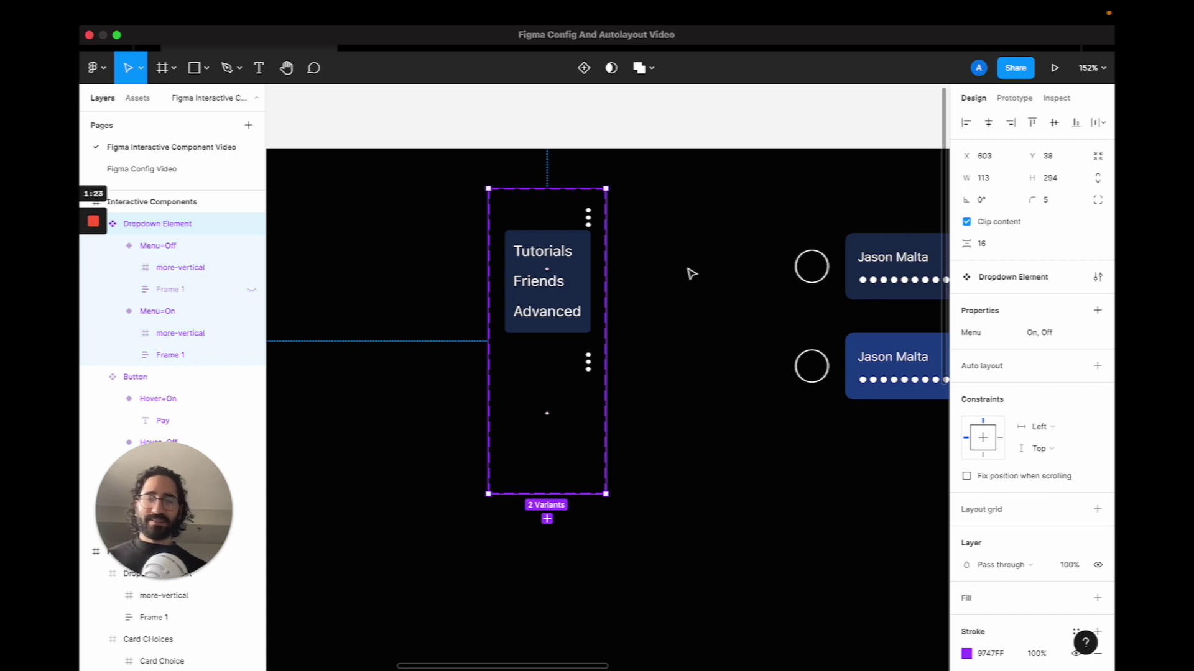
pyautogui.click(1013, 99)
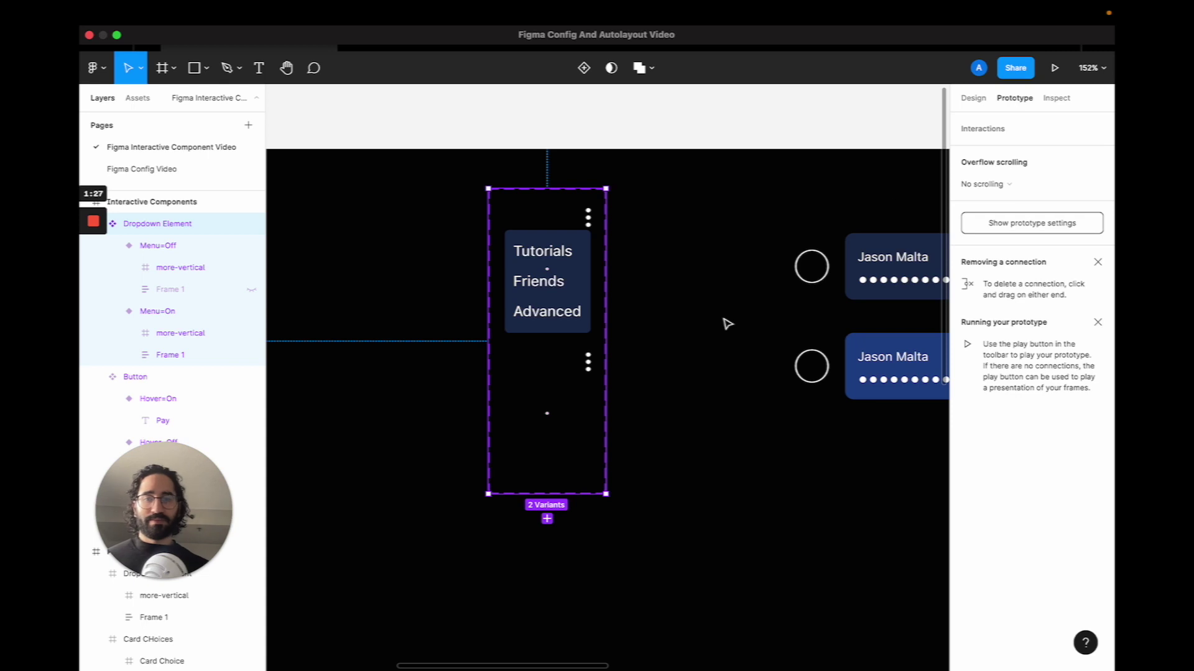
pyautogui.click(584, 258)
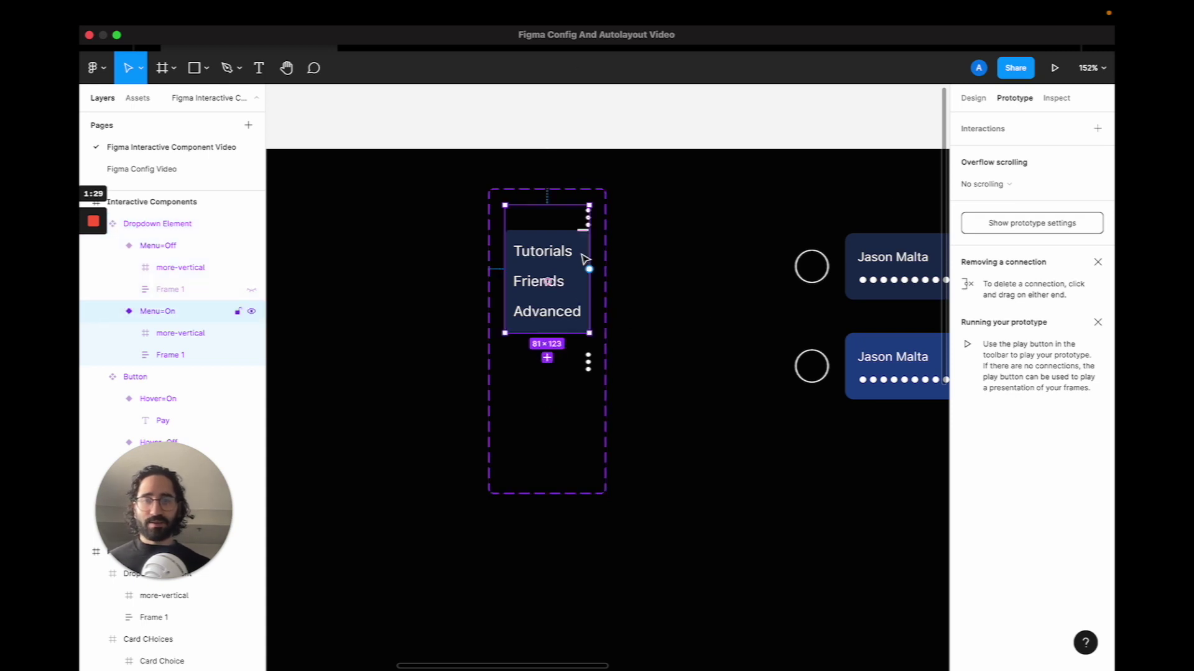
pyautogui.click(585, 223)
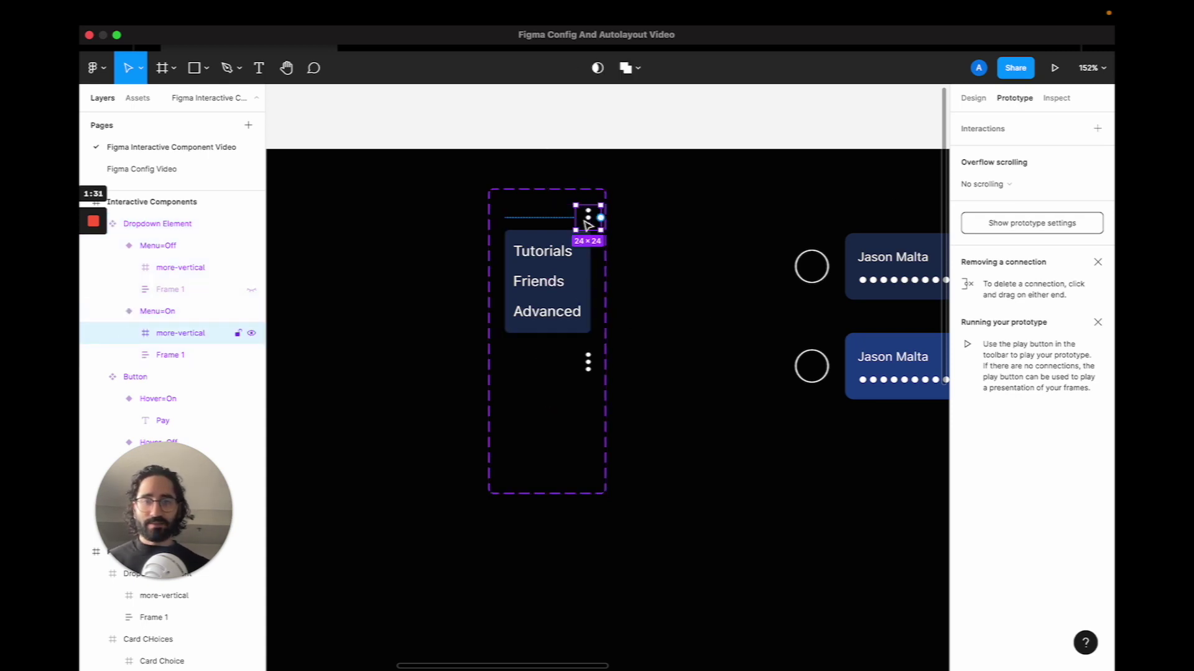
pyautogui.moveTo(601, 217); pyautogui.dragTo(589, 383)
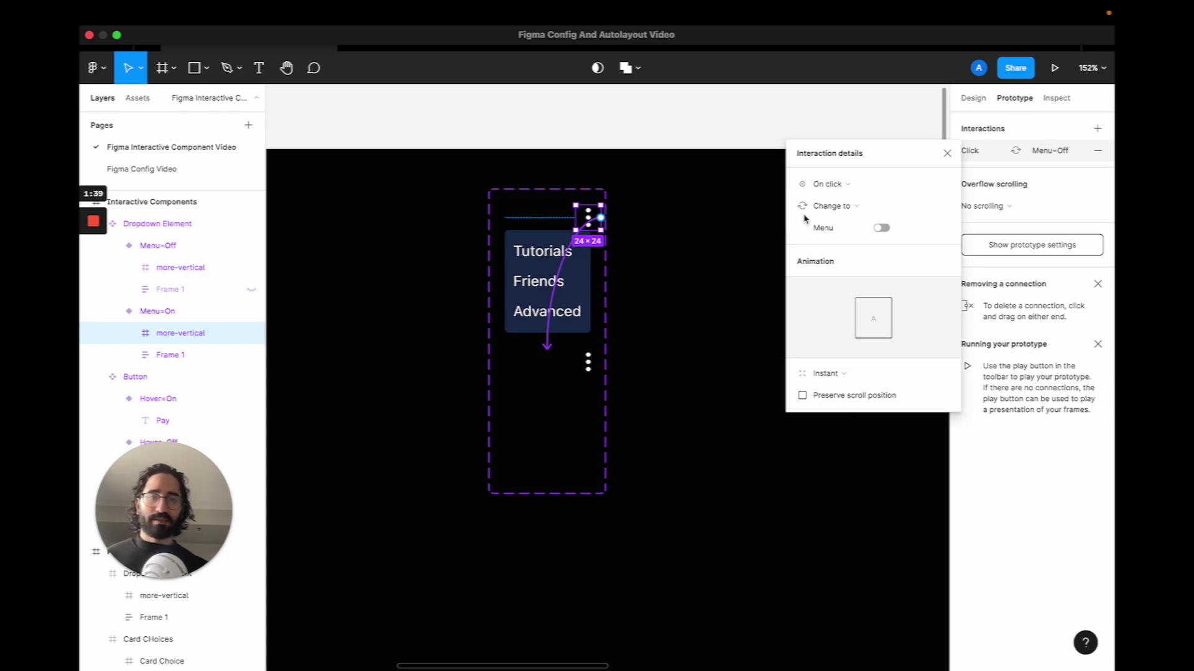
pyautogui.click(946, 153)
# - Connect the more-vertical icon in the Menu=Off variant to Menu=On with an On click, Change to, Instant interaction
pyautogui.click(564, 407)
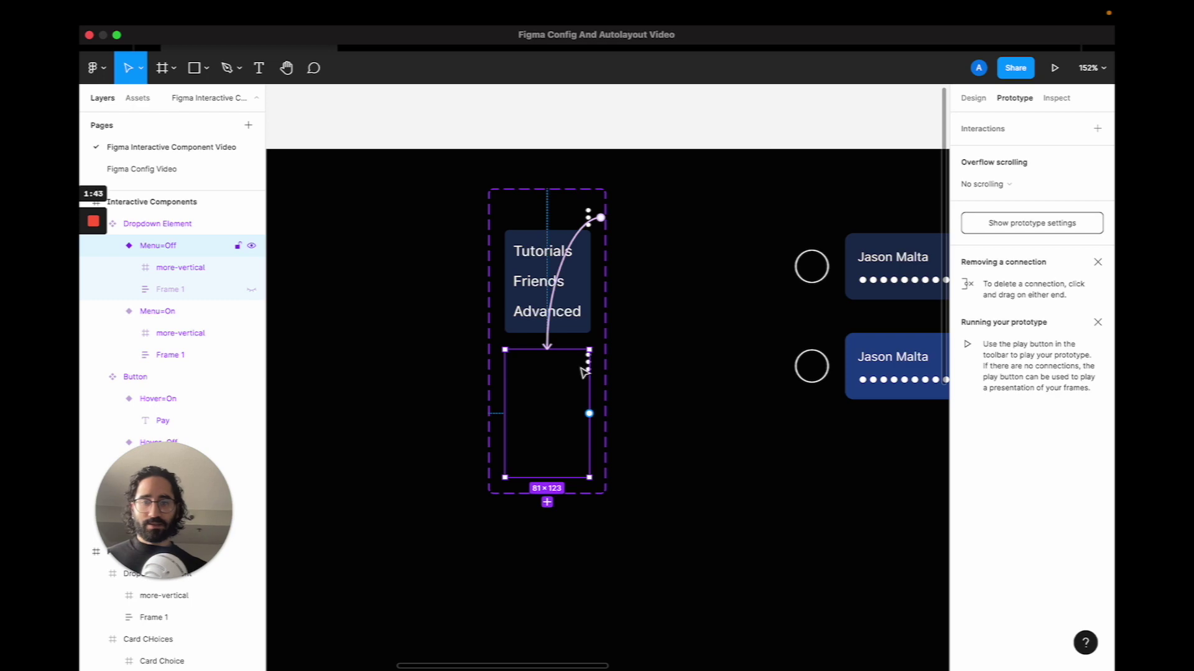
pyautogui.scroll(5, 588, 358)
pyautogui.click(604, 351)
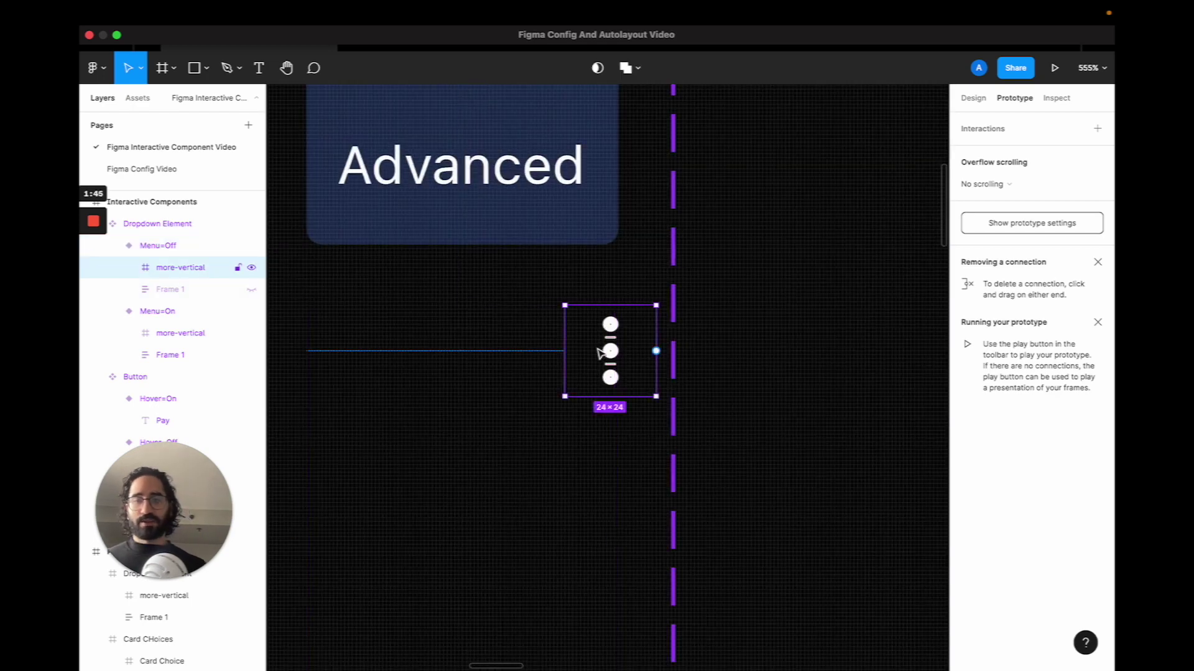
pyautogui.scroll(-1, 664, 353)
pyautogui.scroll(-3, 662, 352)
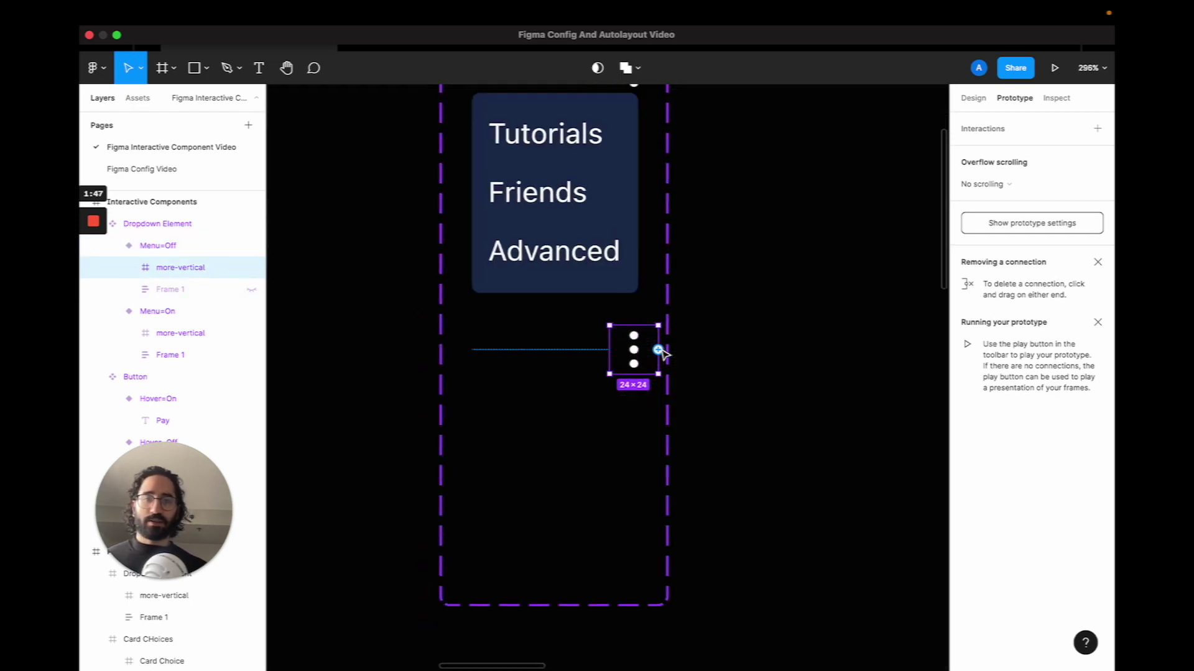
pyautogui.moveTo(658, 350); pyautogui.dragTo(633, 215)
pyautogui.scroll(5, 632, 212)
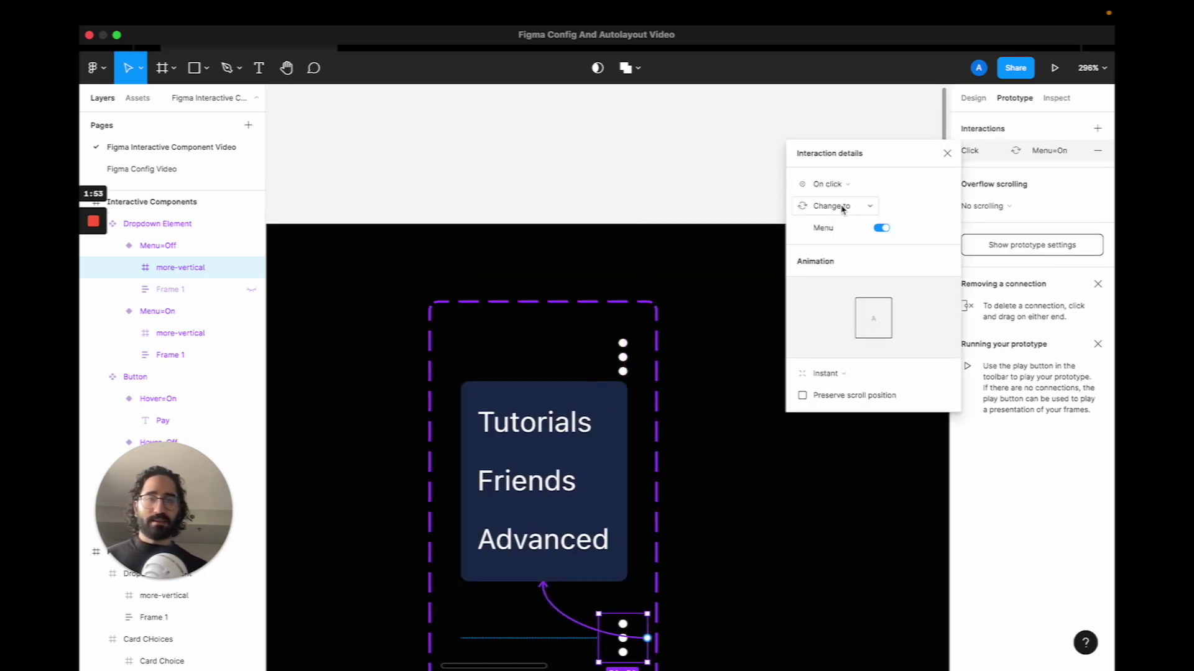
pyautogui.click(947, 153)
pyautogui.scroll(-5, 621, 407)
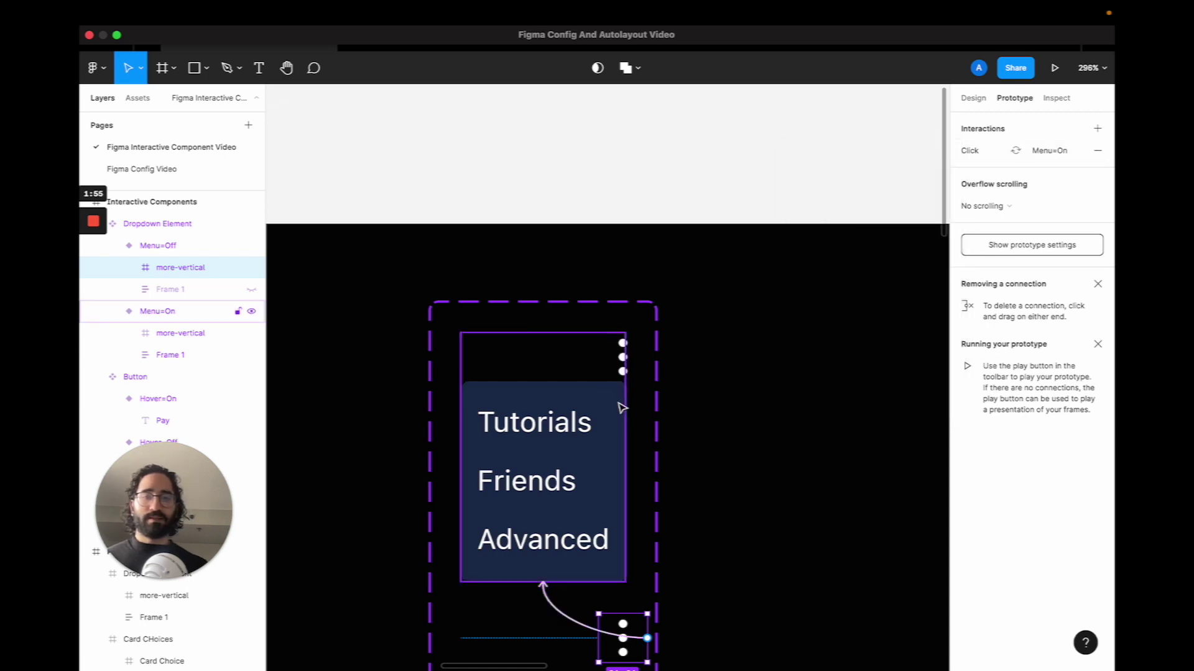
pyautogui.scroll(-3, 621, 407)
pyautogui.scroll(-3, 631, 274)
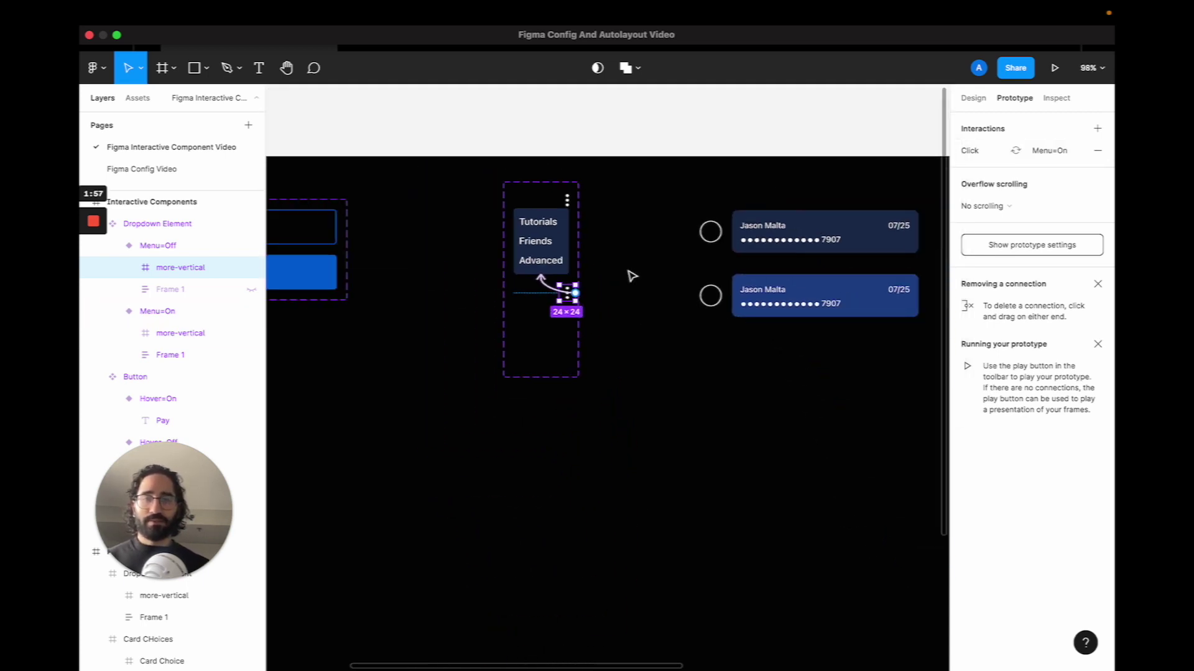
pyautogui.click(632, 274)
# - Examine the Card CHoices frame and its two card choices, each with a circle beside a card
pyautogui.hscroll(-1, 634, 273)
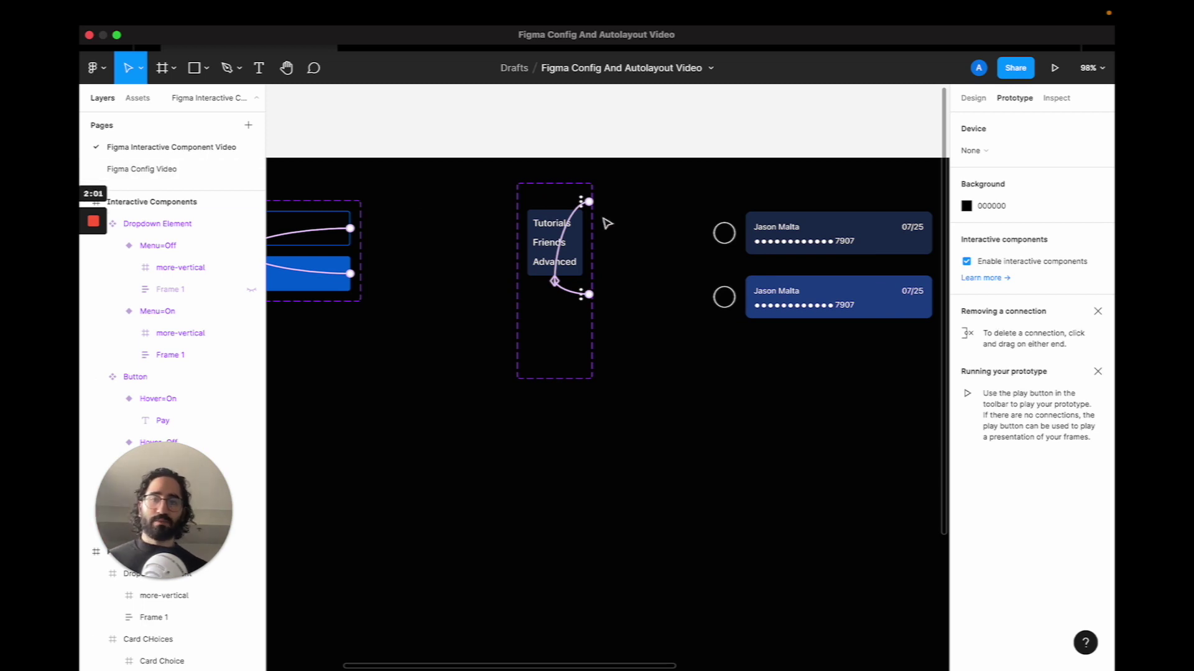
pyautogui.click(749, 236)
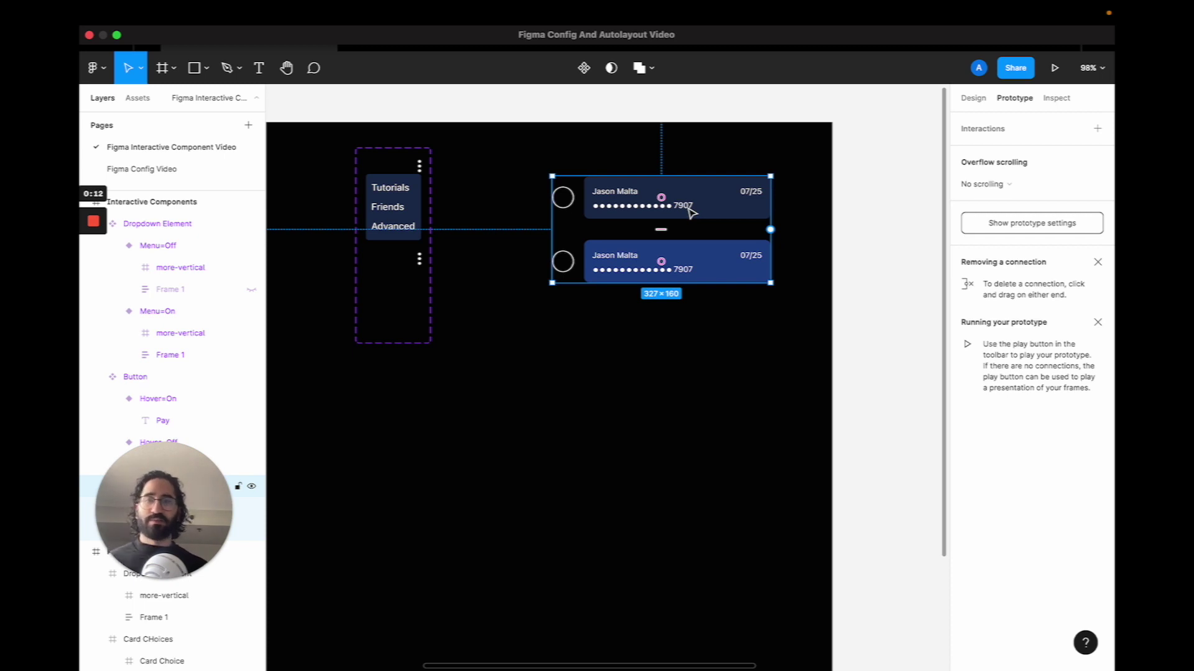
pyautogui.hotkey('shift', '2')
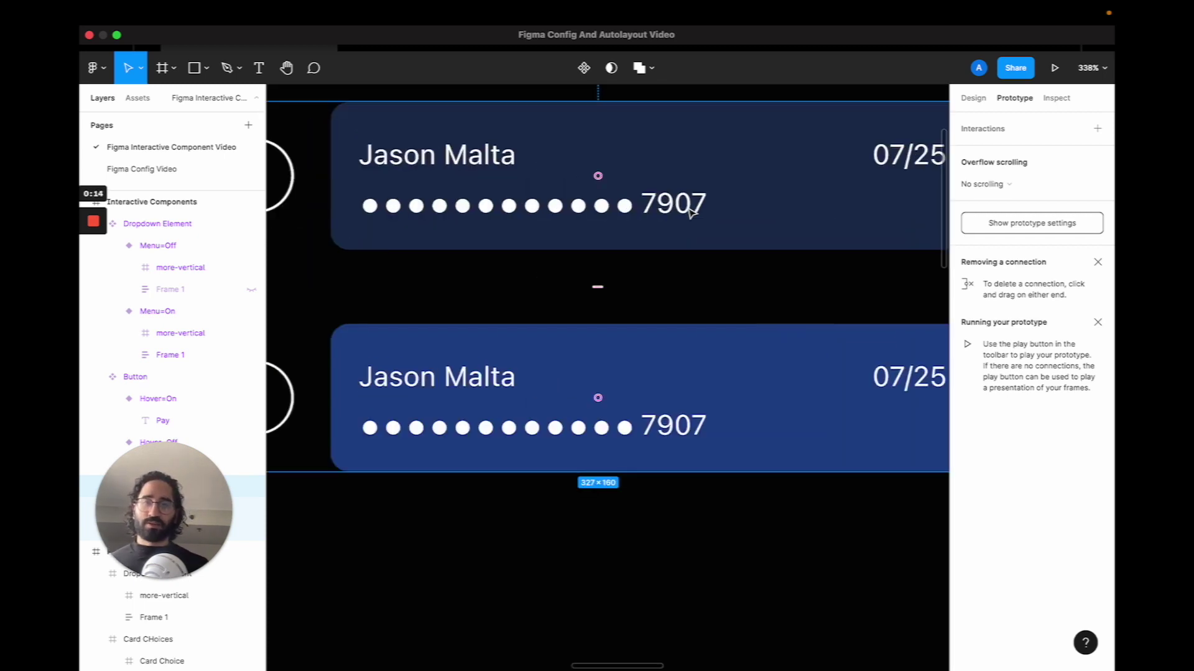
pyautogui.click(739, 193)
pyautogui.scroll(-3, 740, 194)
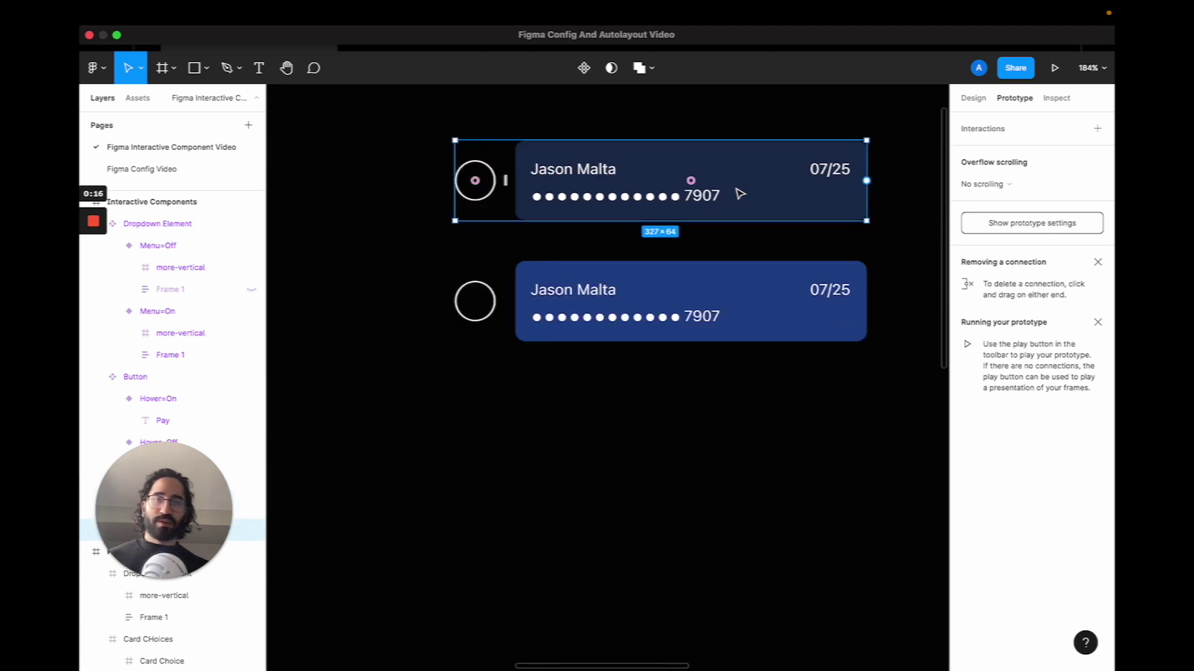
pyautogui.doubleClick(738, 192)
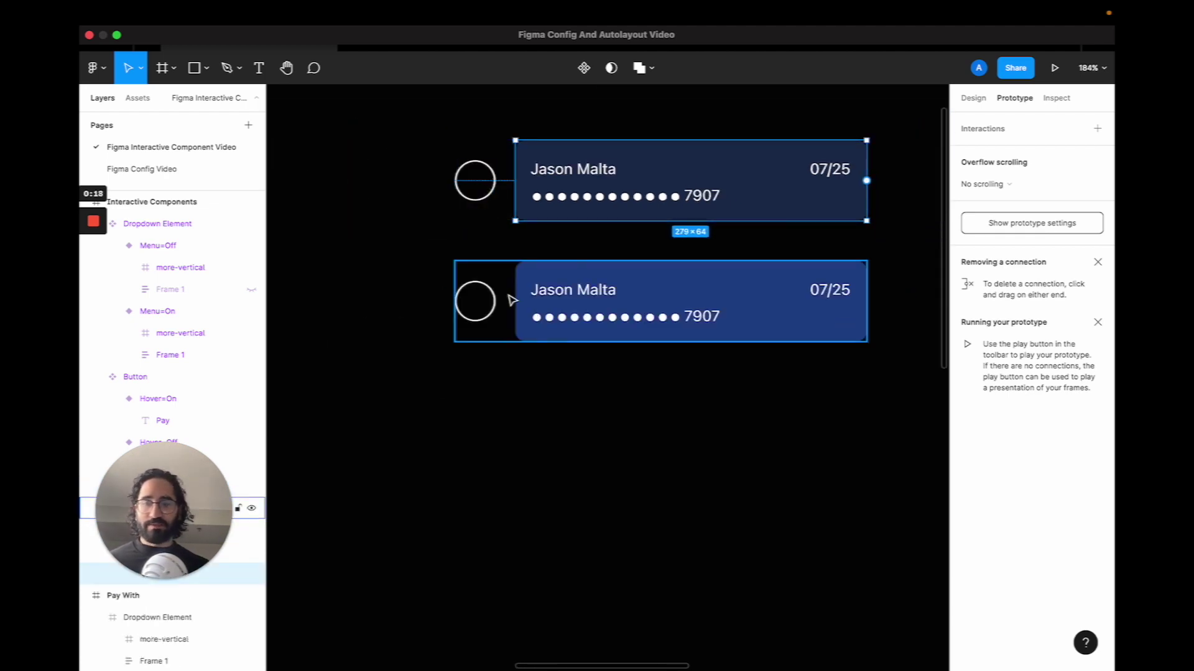
pyautogui.click(507, 387)
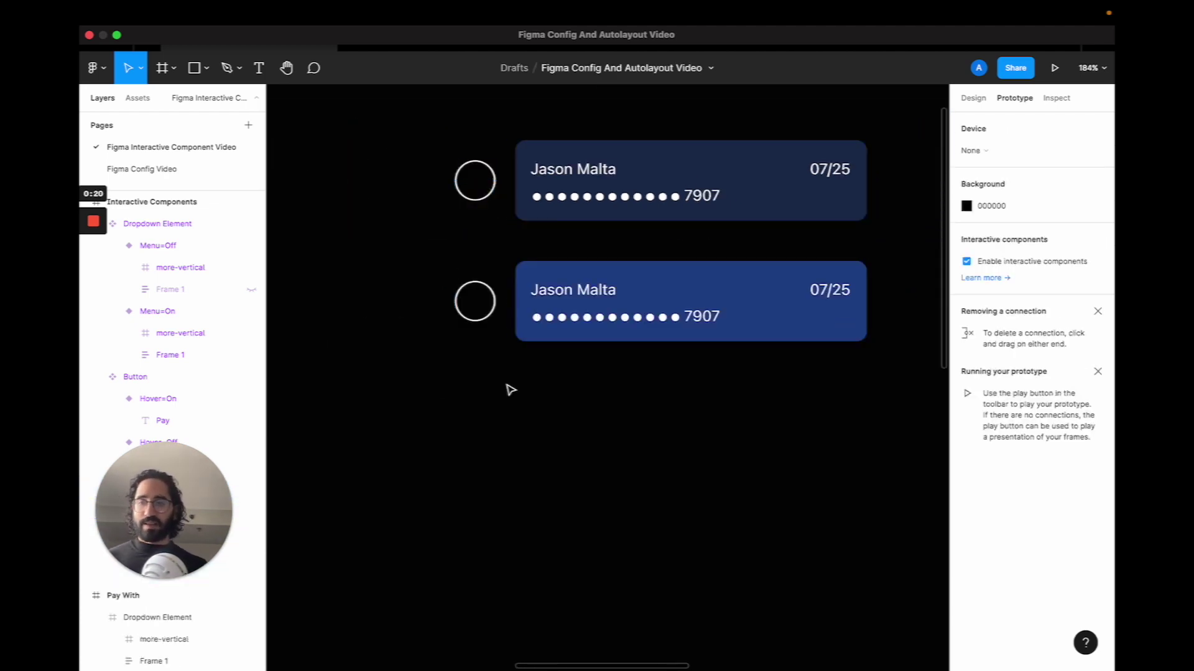
# - Convert the Card CHoices frame into a component and add a variant property to it
pyautogui.click(561, 206)
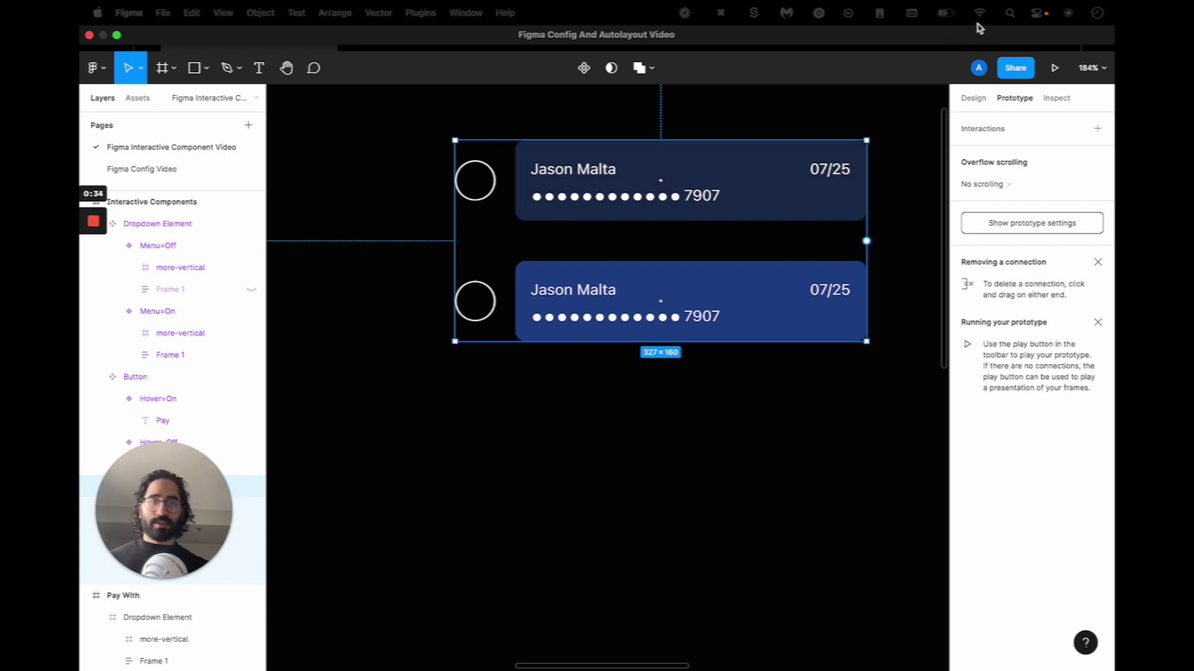
pyautogui.click(974, 100)
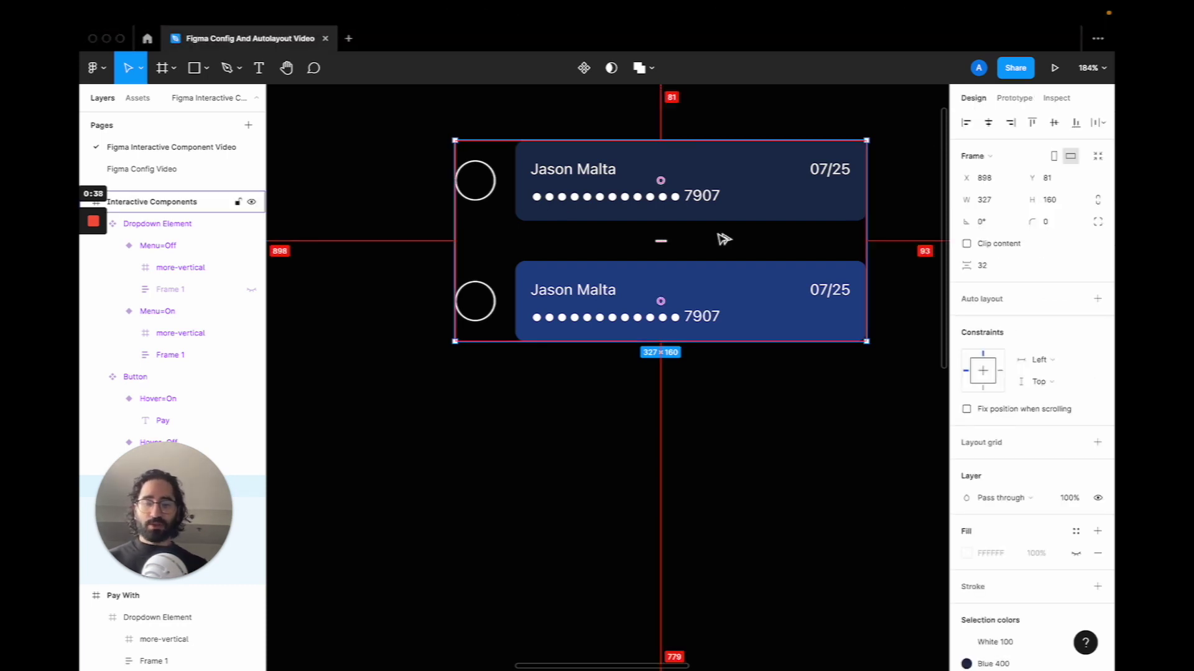
pyautogui.press('alt+super+k')
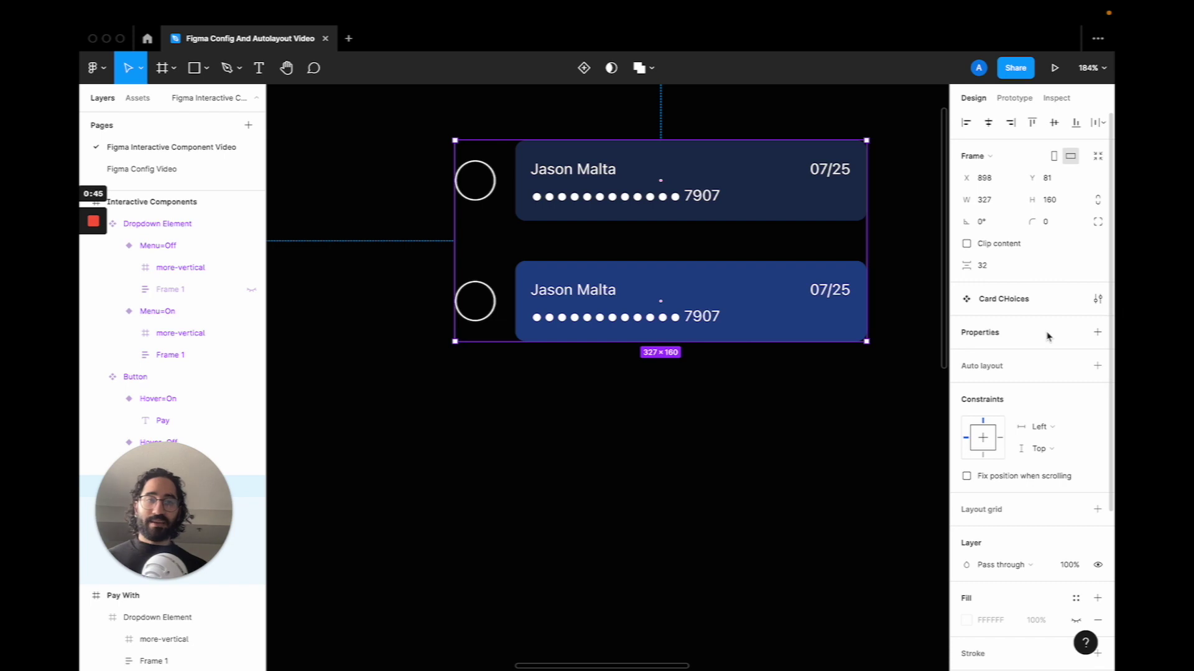
pyautogui.click(1098, 333)
pyautogui.click(1001, 376)
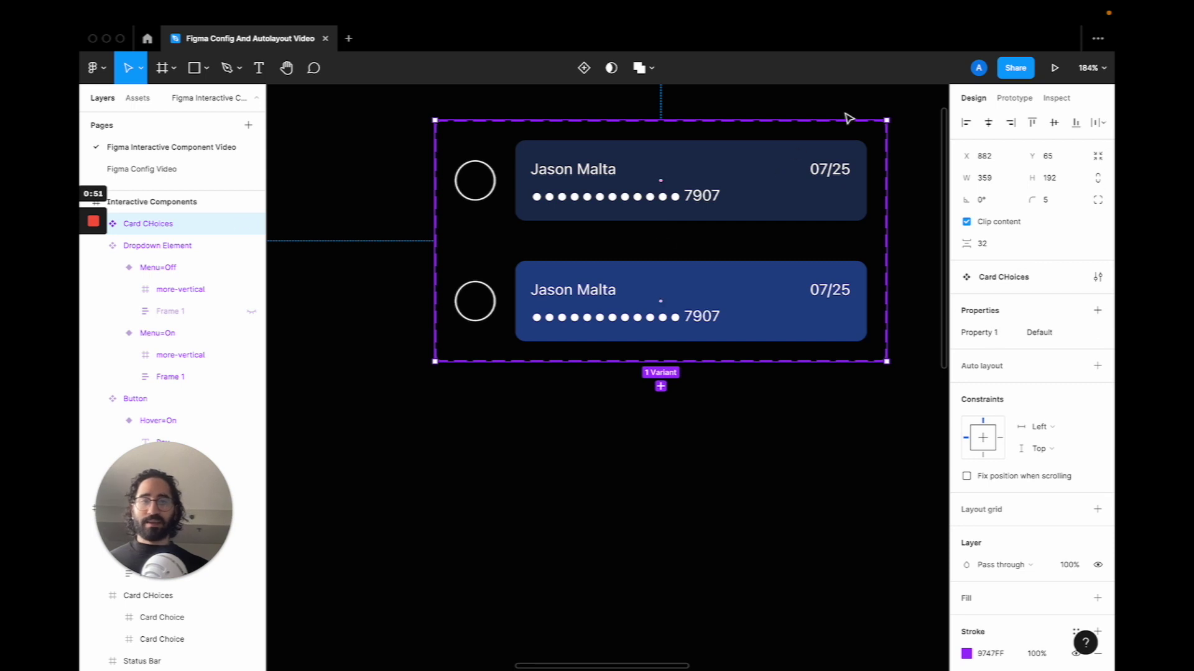
# - Rename the Card CHoices component set's variant property to Picked
pyautogui.doubleClick(990, 333)
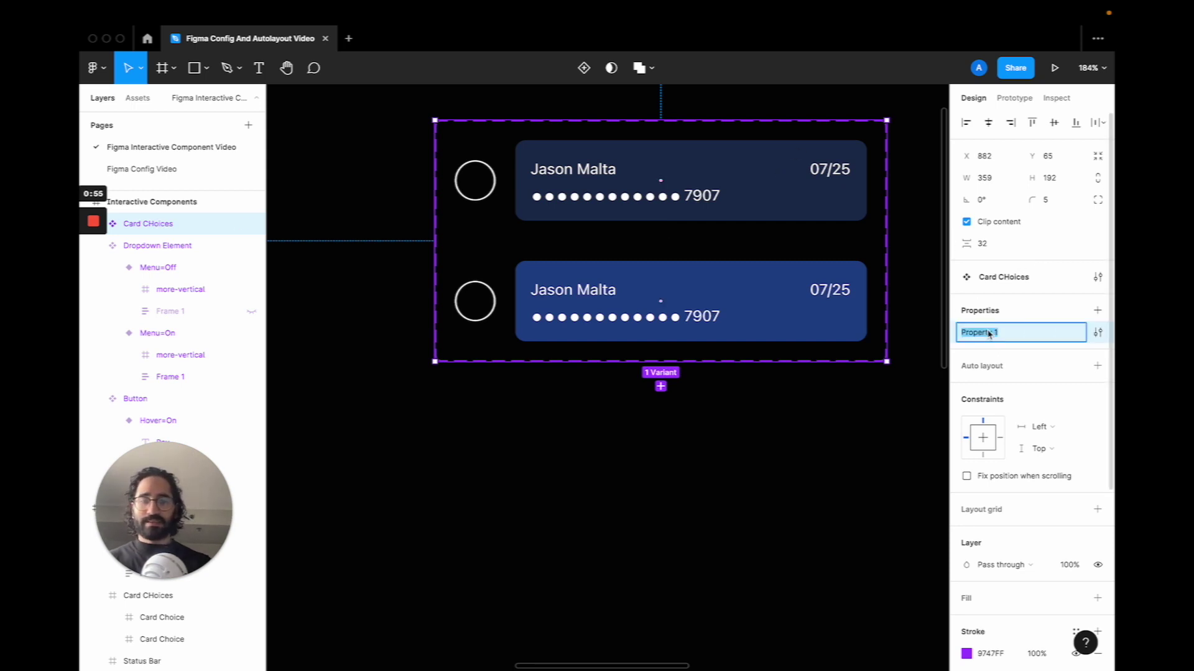
pyautogui.write('Picked')
pyautogui.press('Return')
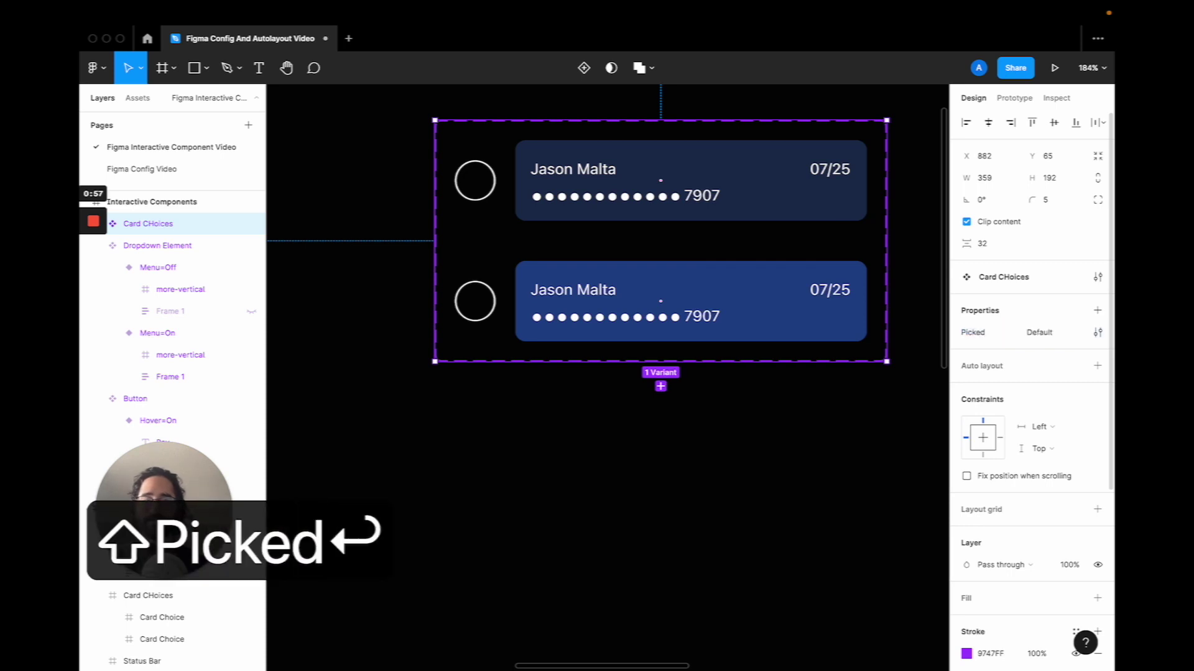
# - Add two more variants to the Card CHoices component set, each with both card choices
pyautogui.click(659, 437)
pyautogui.click(562, 351)
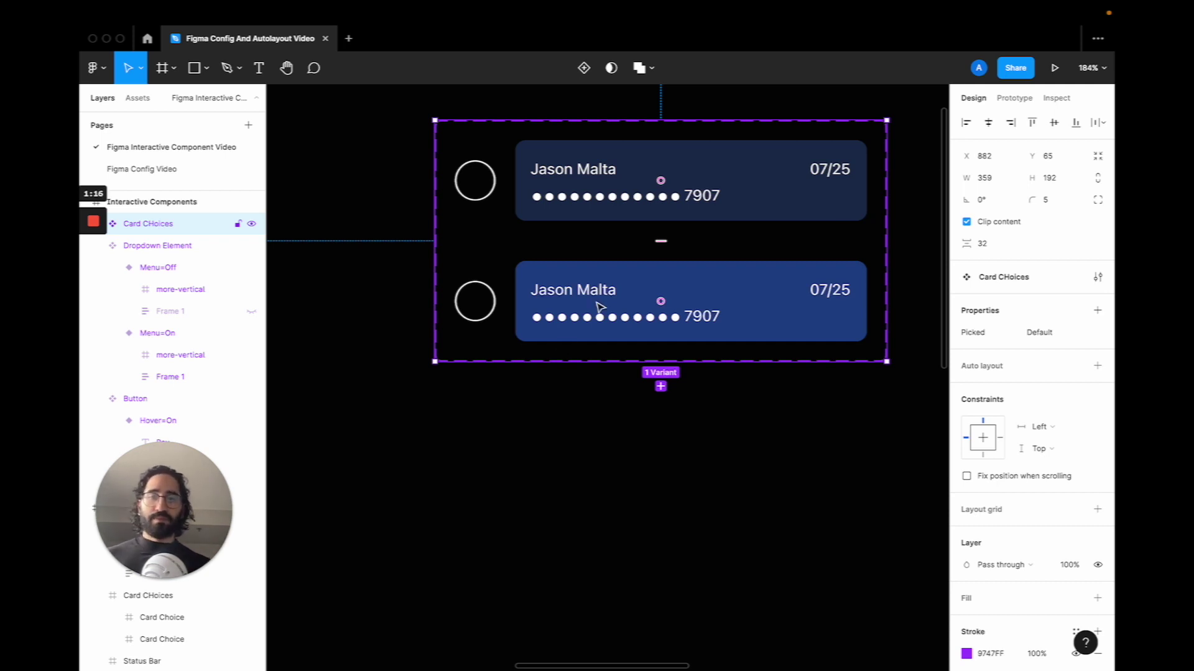
pyautogui.click(660, 387)
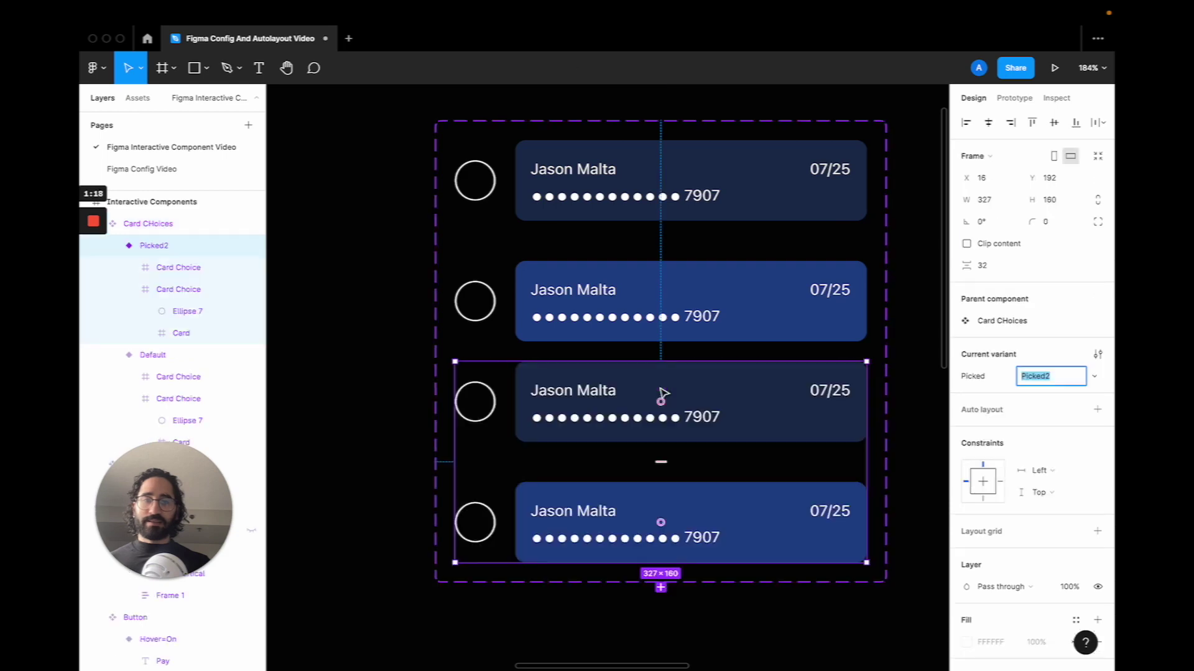
pyautogui.click(661, 588)
pyautogui.scroll(-3, 659, 588)
pyautogui.scroll(2, 659, 588)
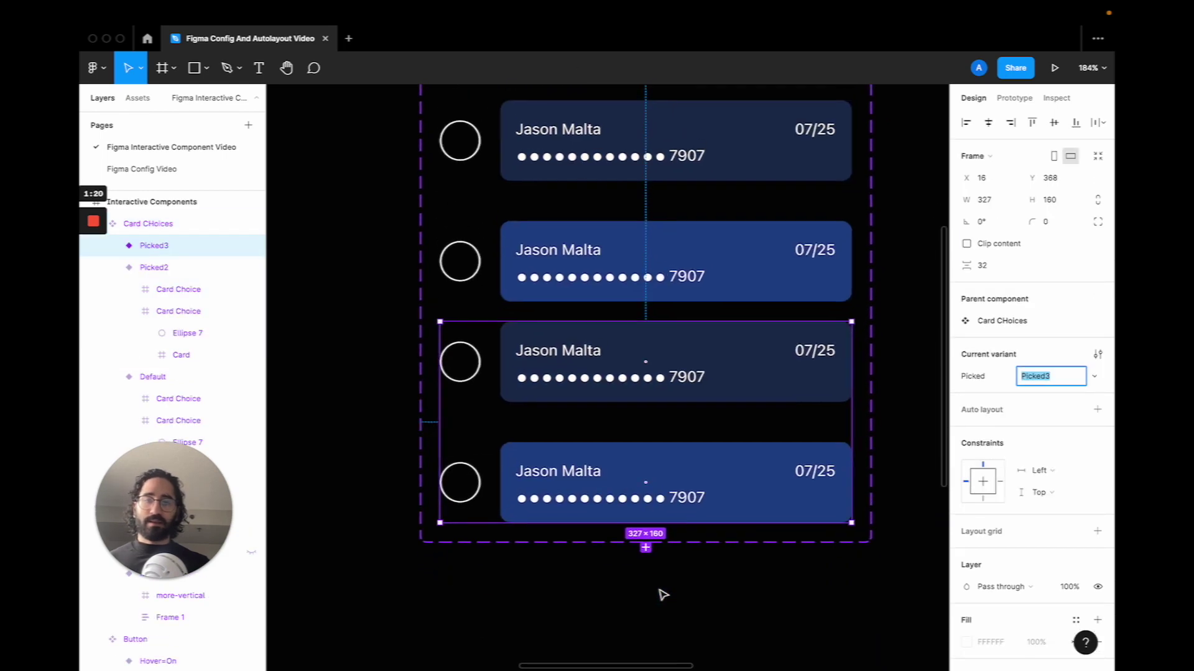
pyautogui.scroll(-5, 600, 324)
# - Apply vertical auto layout to the Card CHoices component set and set the spacing between its variants to 64
pyautogui.click(573, 266)
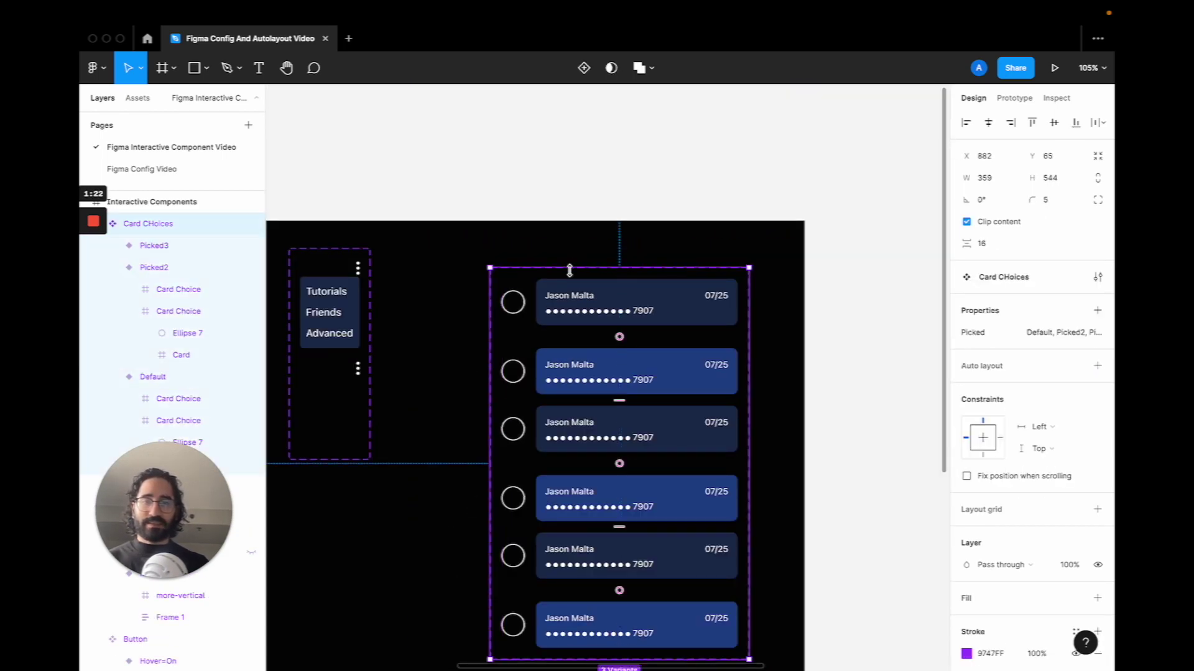
pyautogui.scroll(-5, 871, 301)
pyautogui.click(1097, 365)
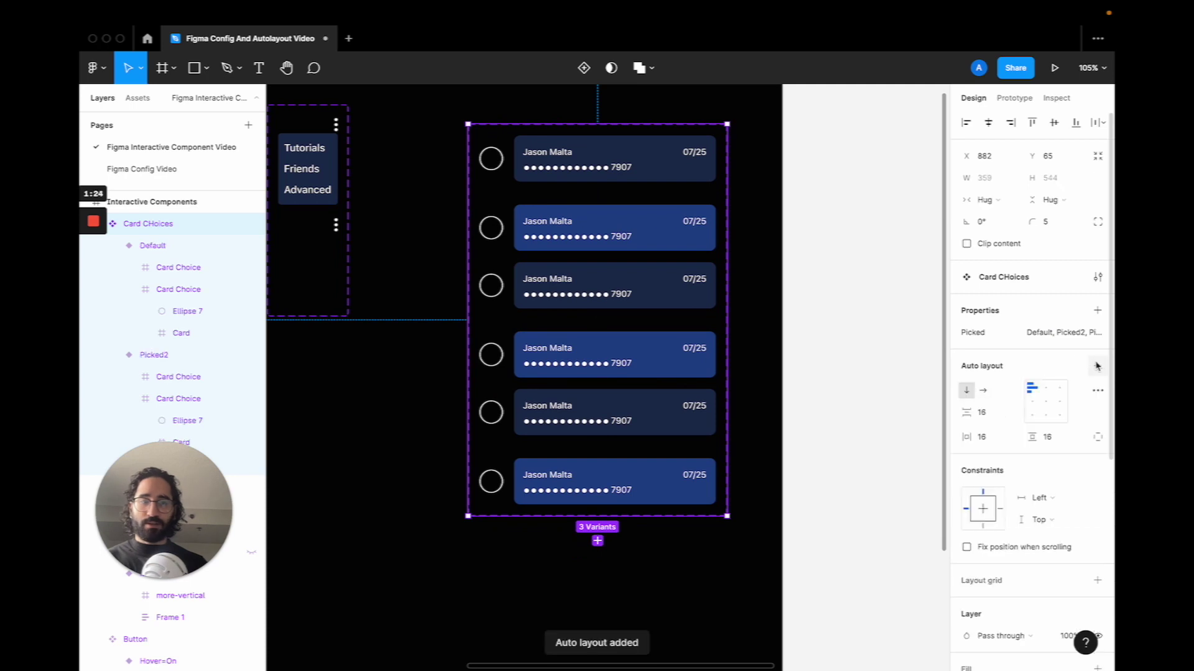
pyautogui.click(983, 413)
pyautogui.hotkey('shift', 'Up')
pyautogui.hotkey('shift', 'Up')
pyautogui.hotkey('shift', 'Up')
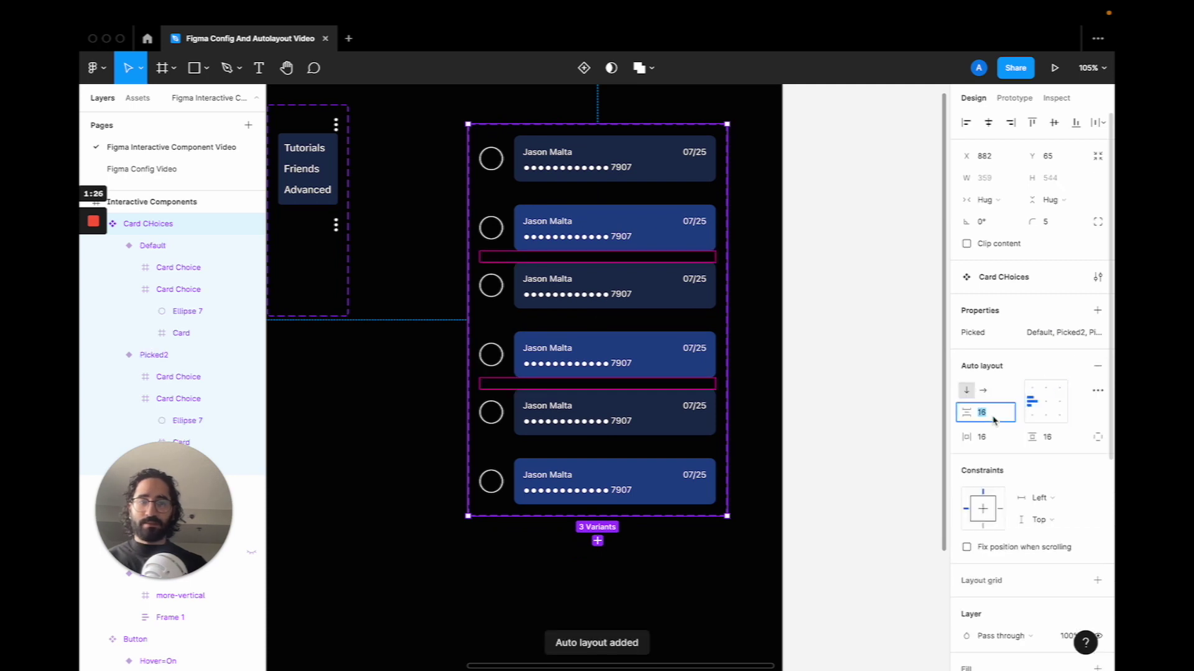
pyautogui.hotkey('shift', 'Up')
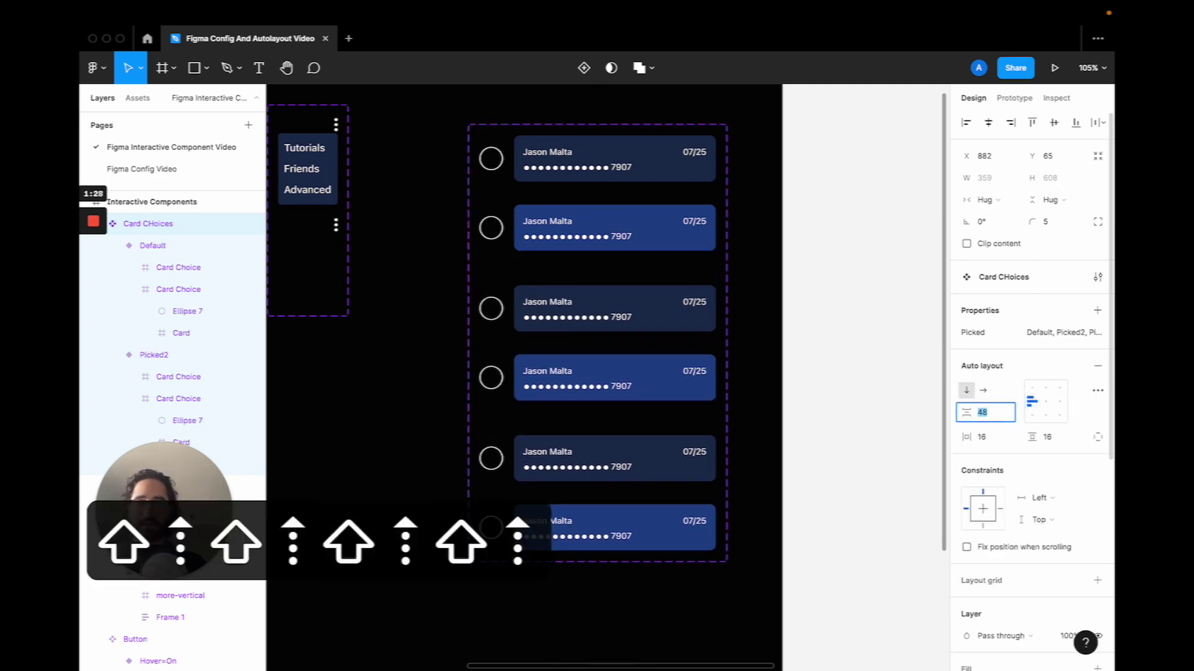
pyautogui.hotkey('shift', 'Up')
pyautogui.hotkey('shift', 'Up')
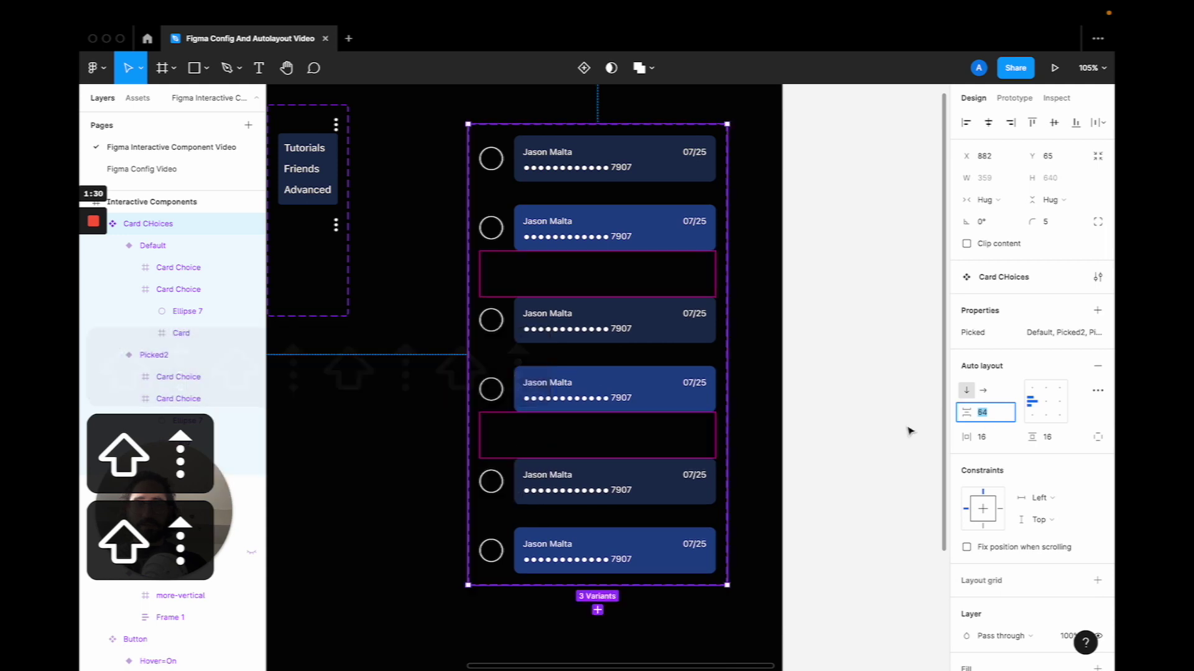
pyautogui.click(858, 379)
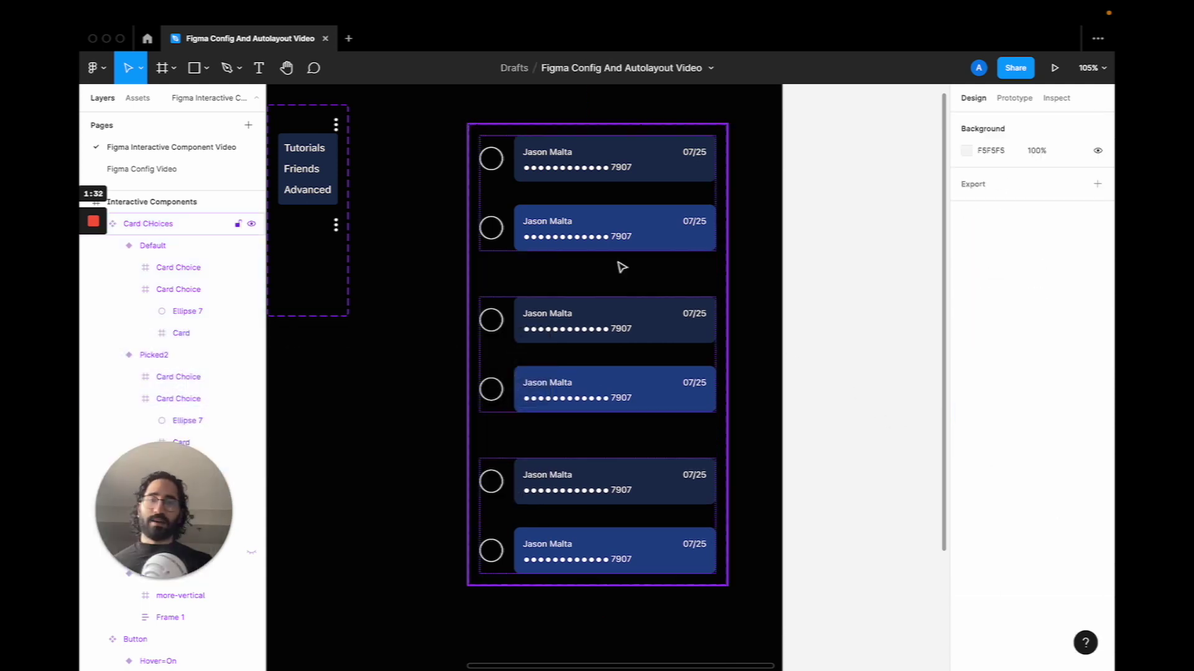
# - Set the Picked value of the first Card CHoices variant to None
pyautogui.click(619, 240)
pyautogui.click(620, 240)
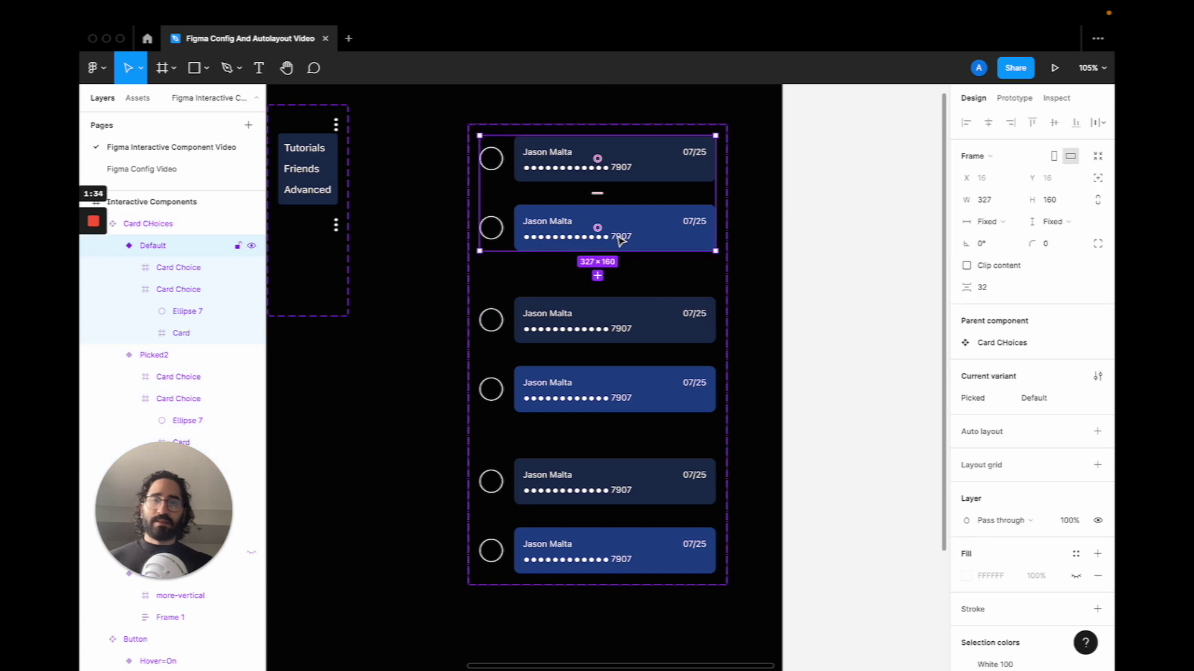
pyautogui.click(1041, 399)
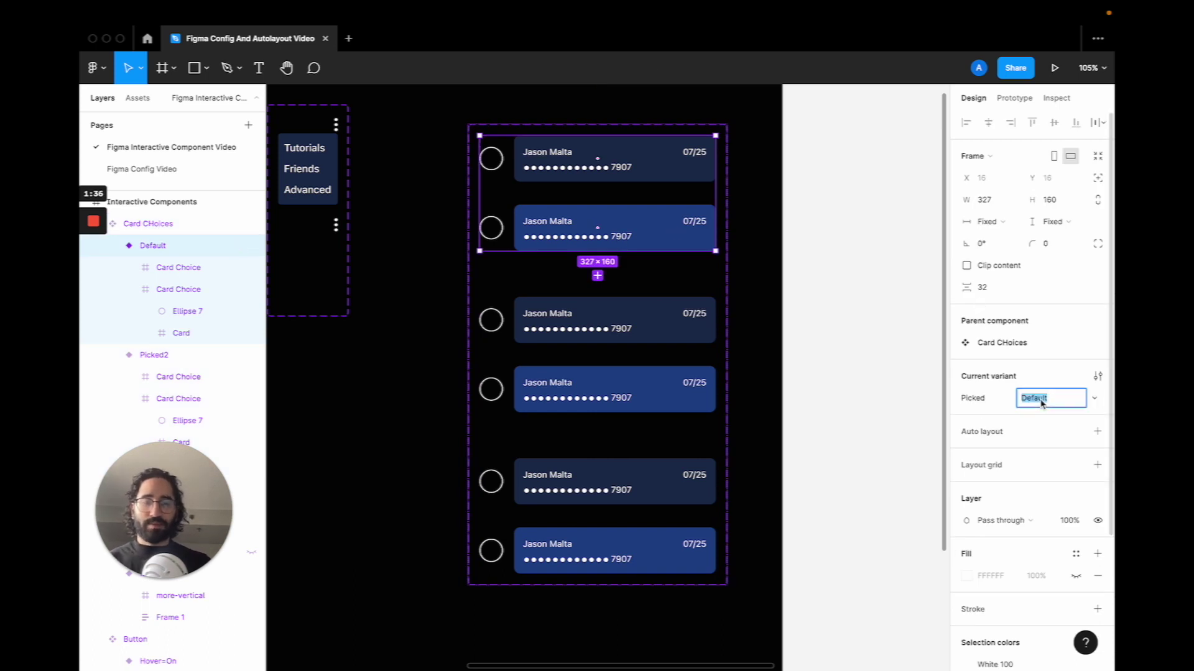
pyautogui.write('no')
pyautogui.press('BackSpace')
pyautogui.write('None')
pyautogui.press('Return')
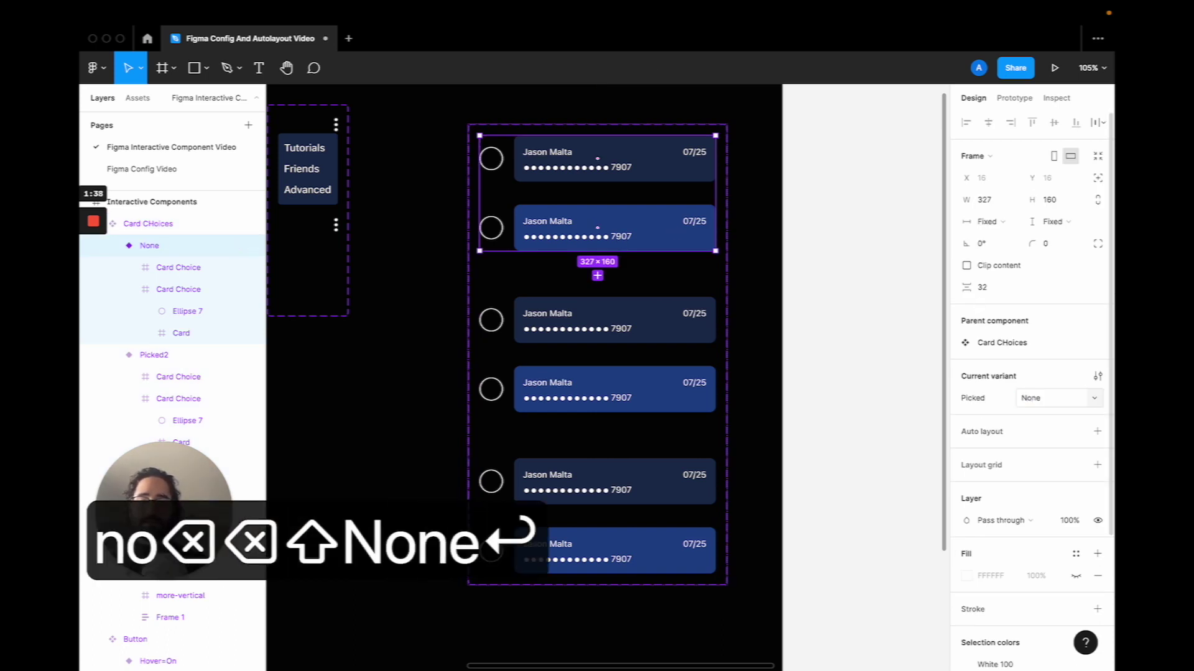
# - Set the Picked value of the middle variant to First and of the last variant to Second
pyautogui.click(1049, 403)
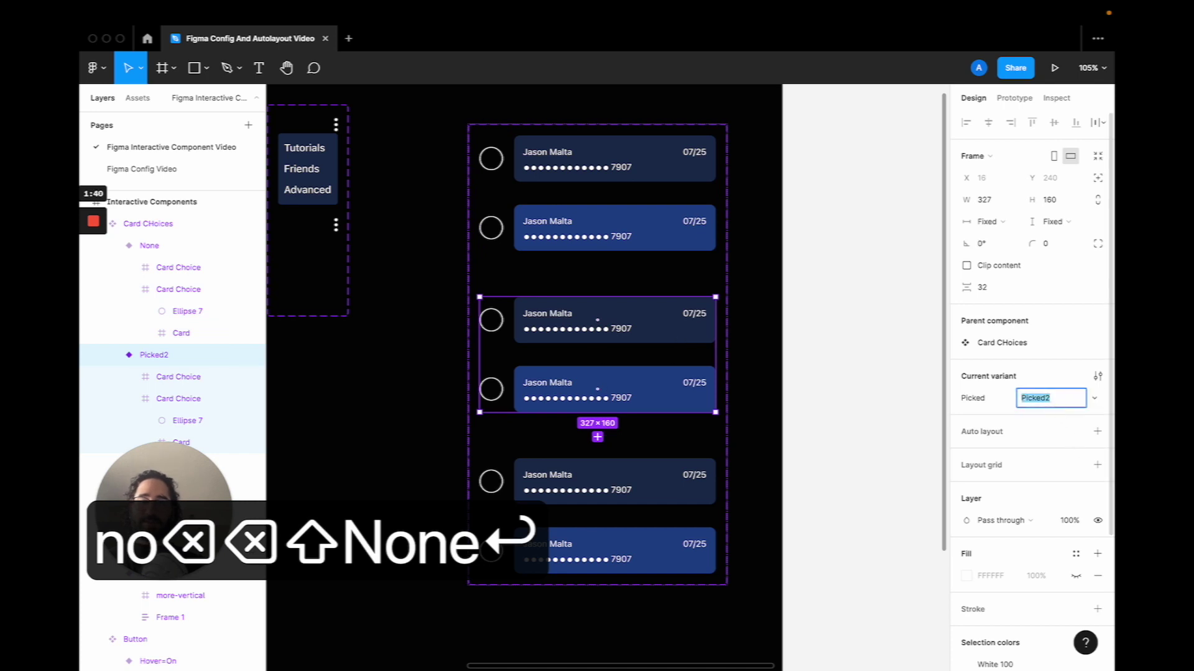
pyautogui.write('First')
pyautogui.press('Return')
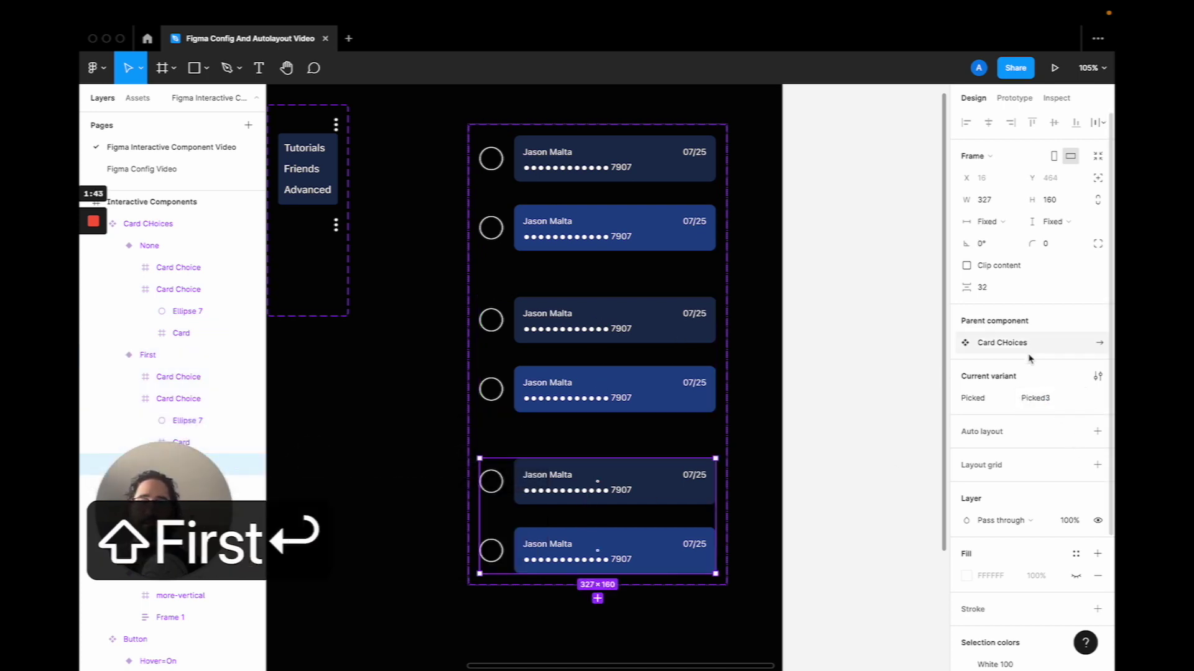
pyautogui.click(1049, 399)
pyautogui.write('Second')
pyautogui.press('Return')
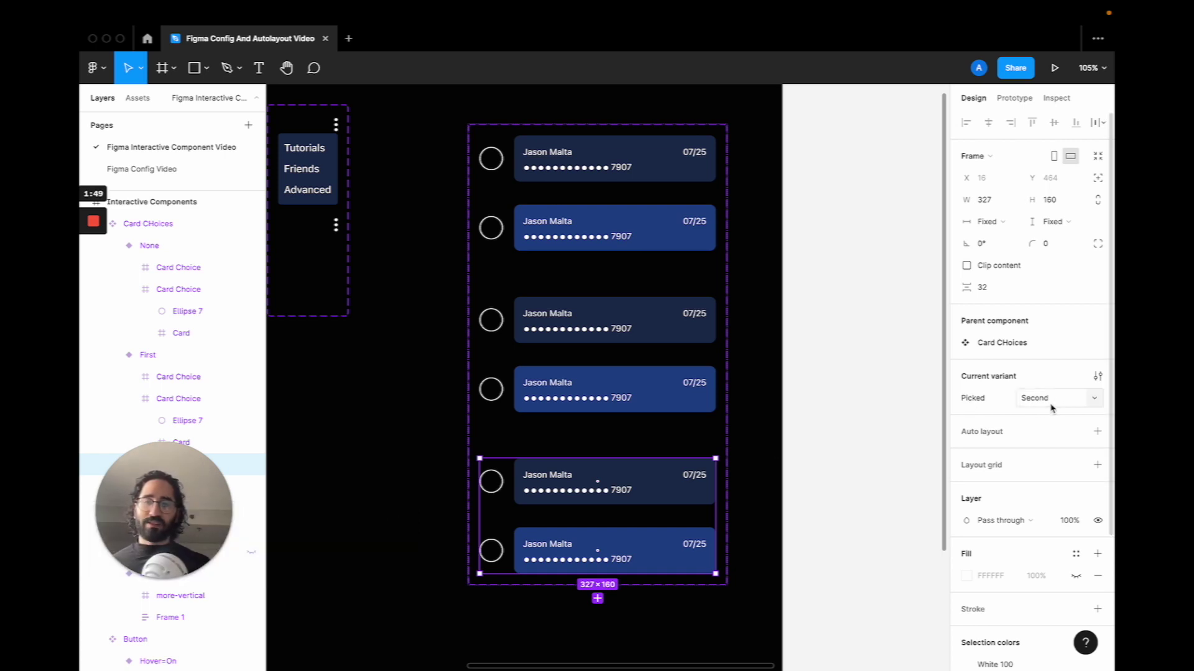
pyautogui.click(822, 406)
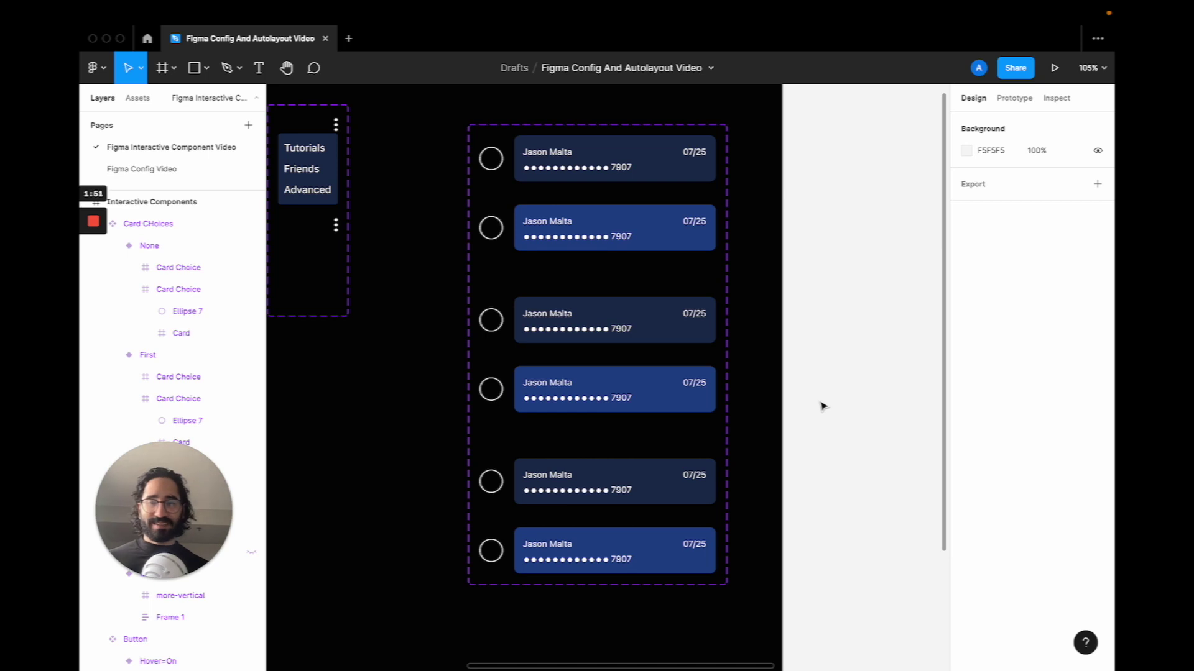
# - Connect the first card's circle in the None variant to the First variant with an On click, Change to, Instant interaction
pyautogui.scroll(1, 823, 406)
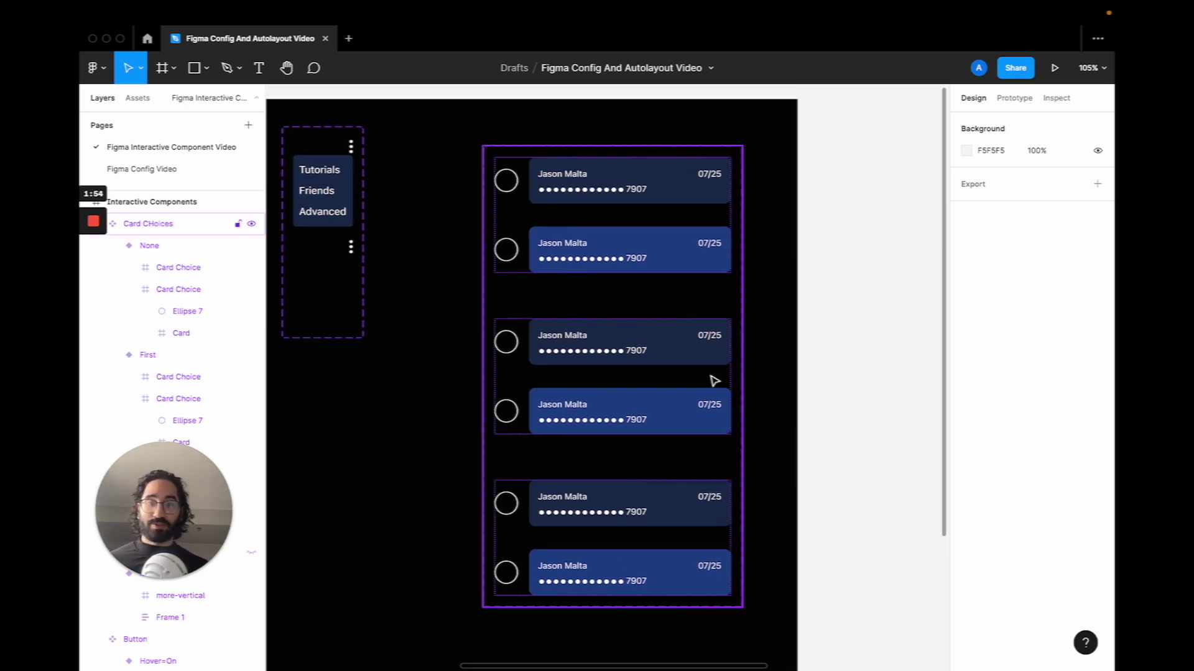
pyautogui.click(647, 194)
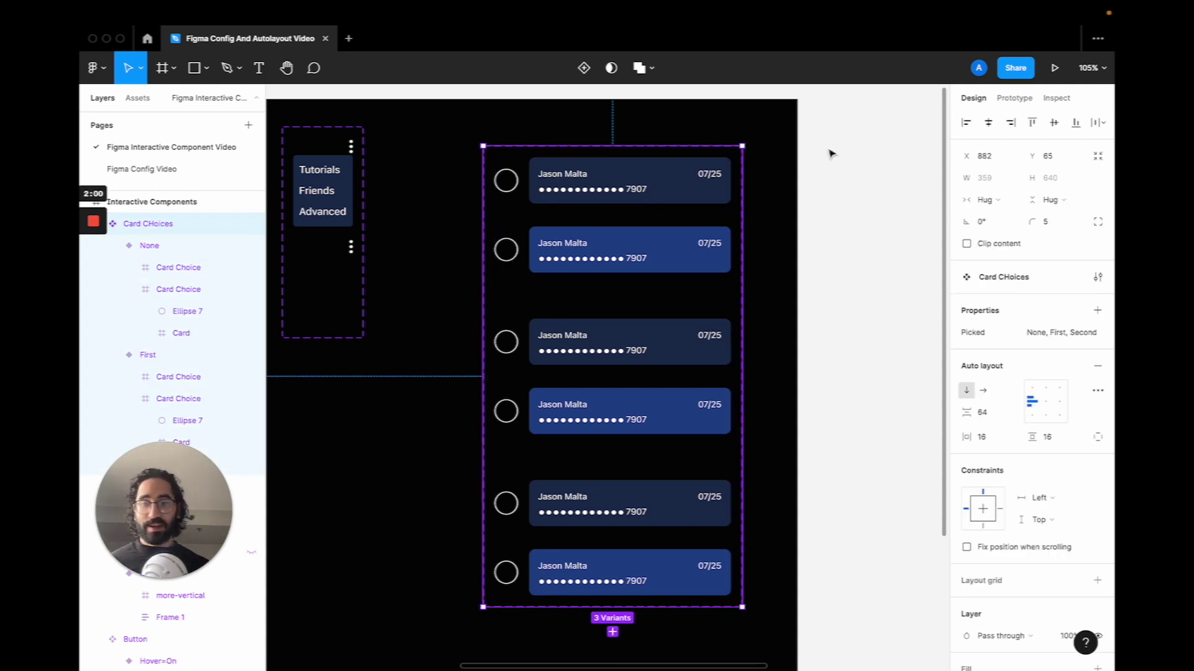
pyautogui.click(1014, 97)
pyautogui.click(689, 242)
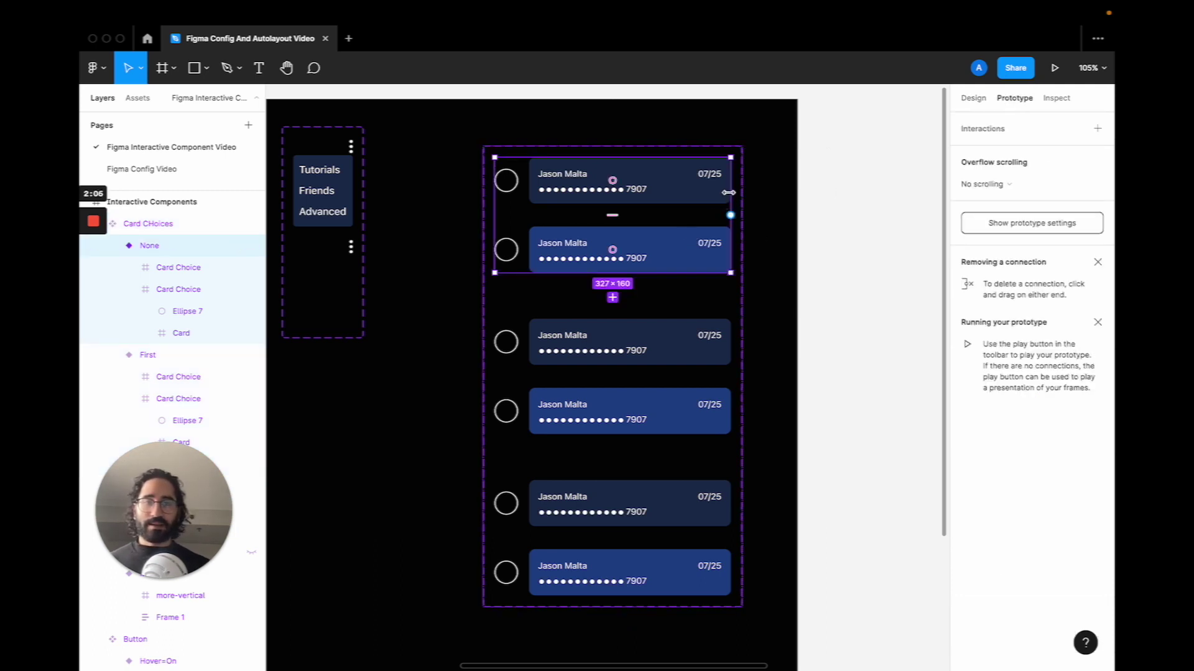
pyautogui.click(728, 196)
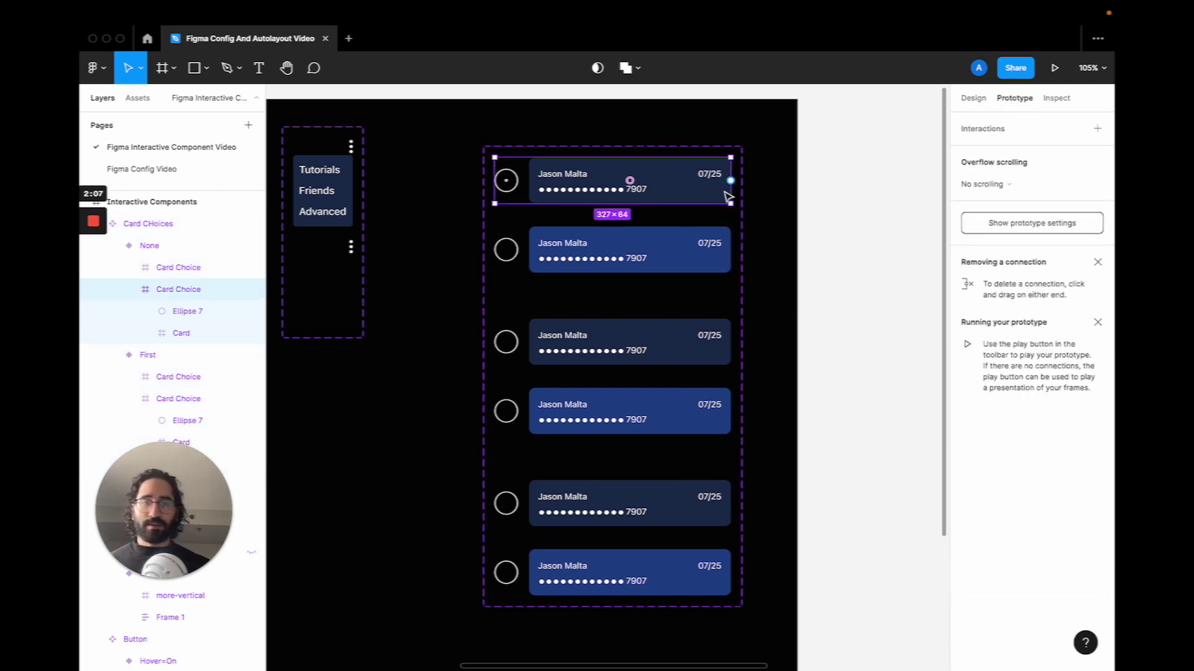
pyautogui.click(517, 191)
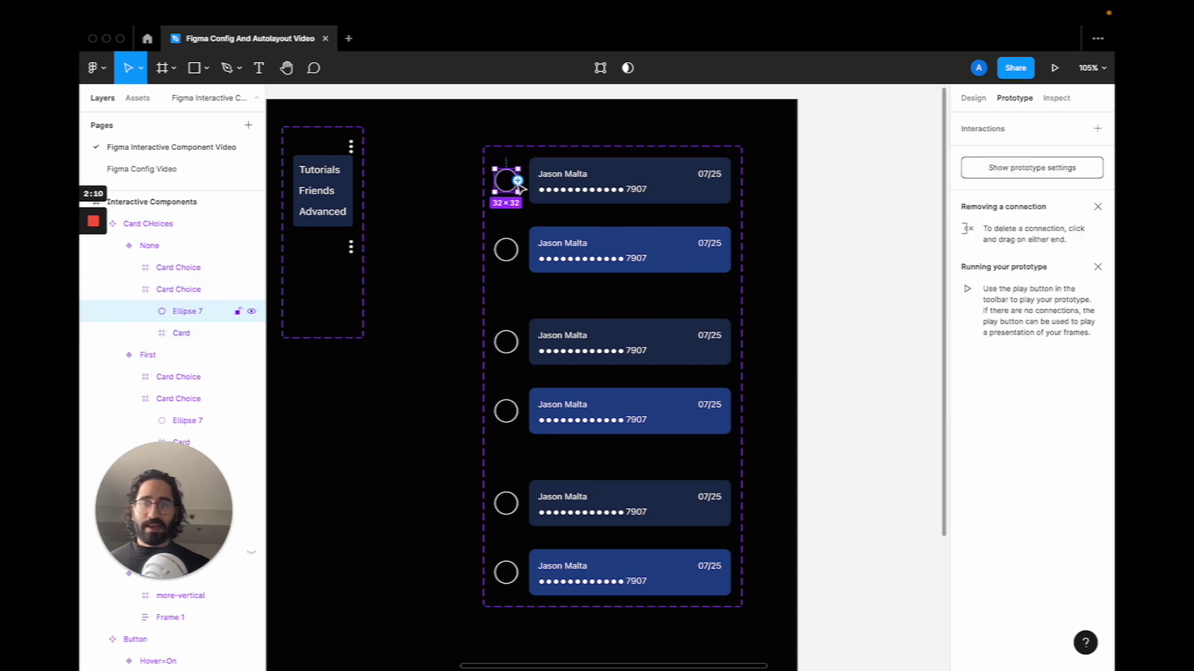
pyautogui.moveTo(518, 181); pyautogui.dragTo(533, 340)
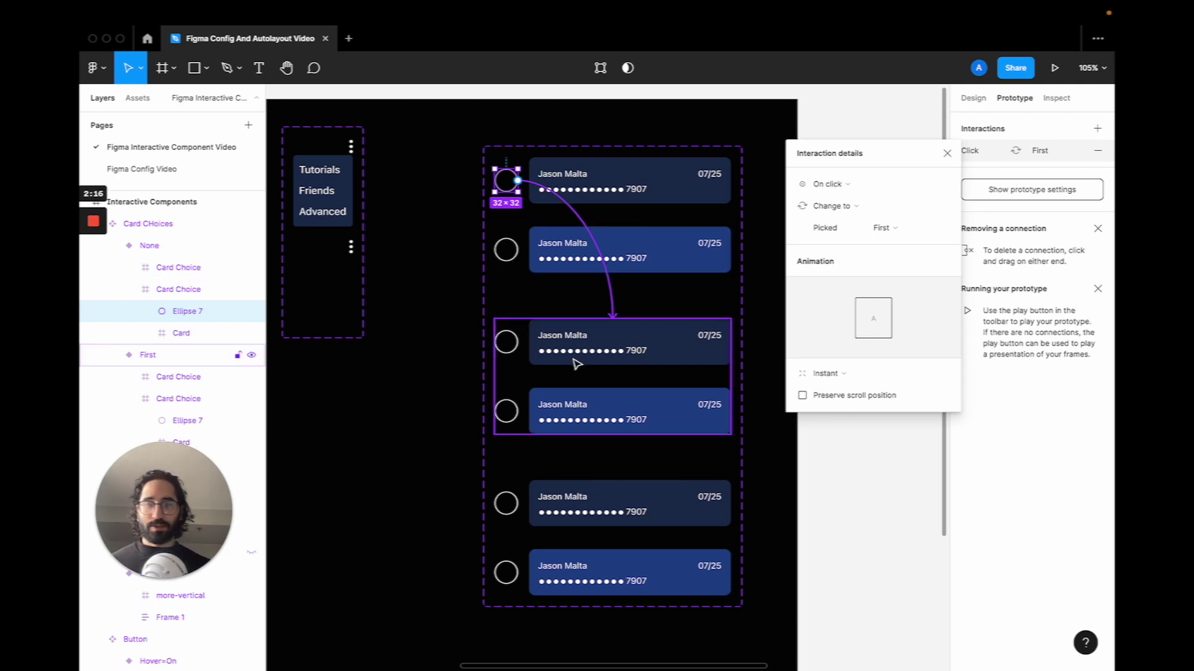
# - Connect the second card's circle in the None variant to the Second variant with a prototype interaction
pyautogui.click(510, 258)
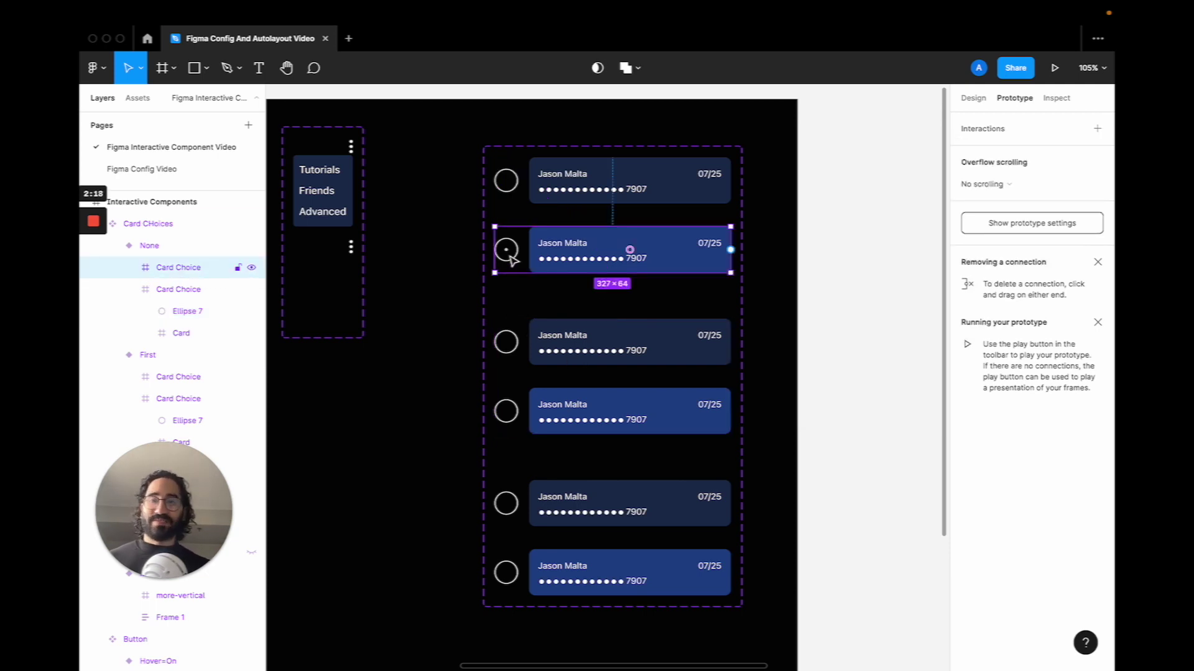
pyautogui.doubleClick(514, 260)
pyautogui.moveTo(518, 249); pyautogui.dragTo(516, 516)
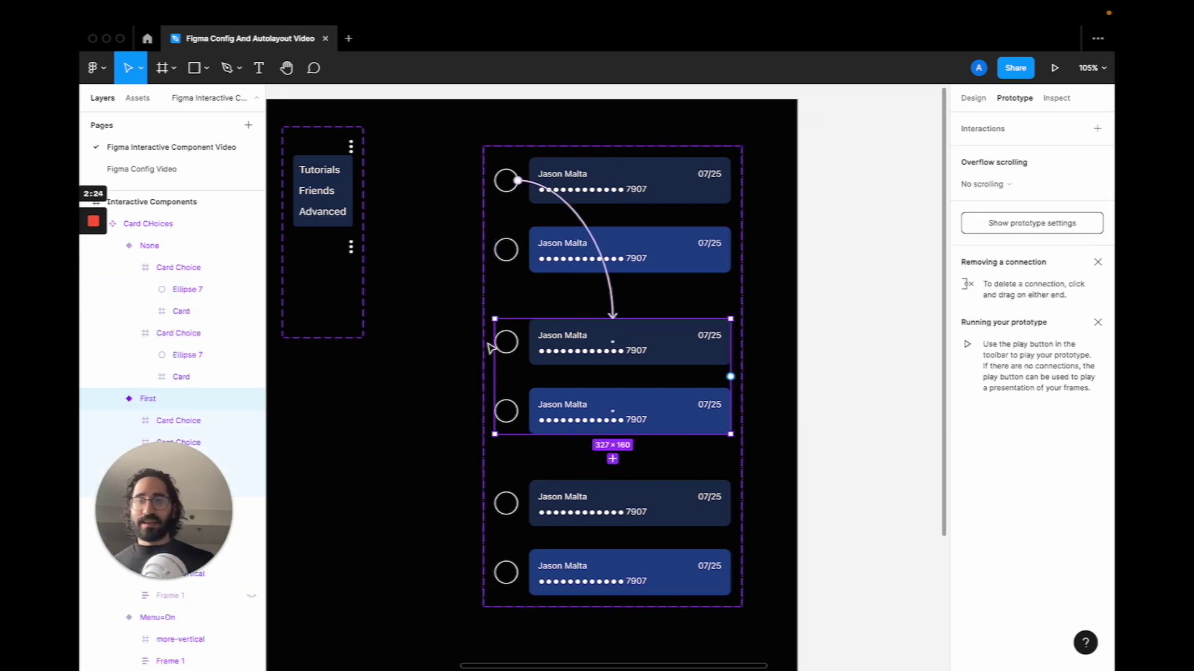
# - Draw an ellipse about 18 × 17 inside the first card's circle in the First variant and set its height to 18
pyautogui.scroll(10, 491, 347)
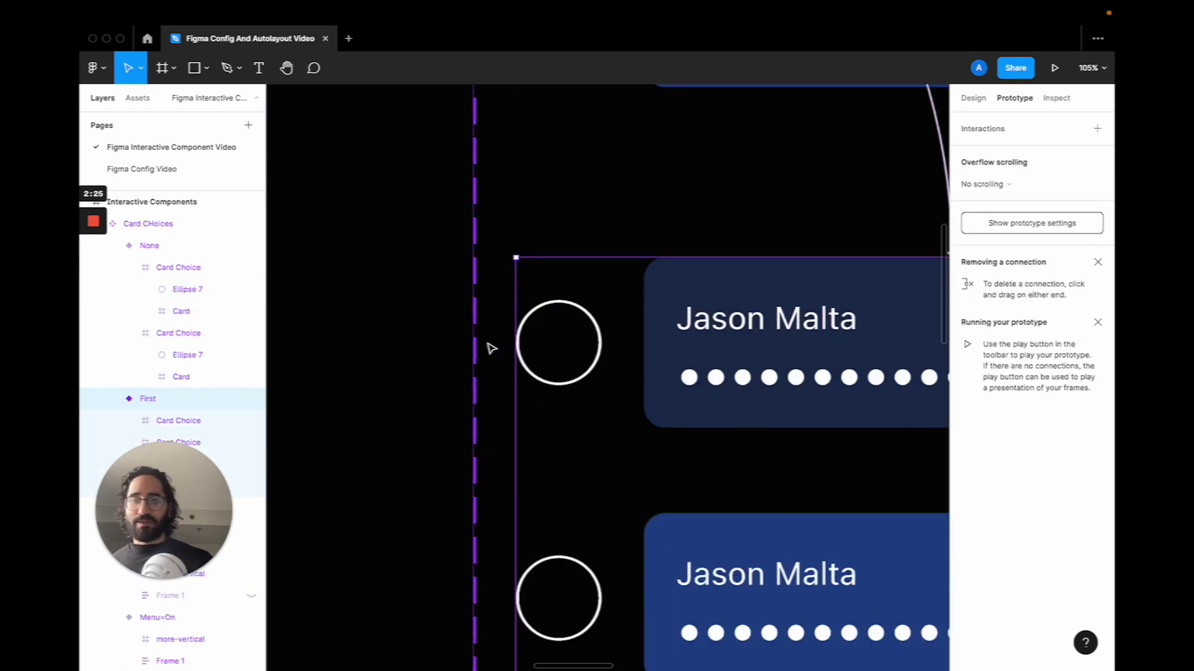
pyautogui.click(973, 99)
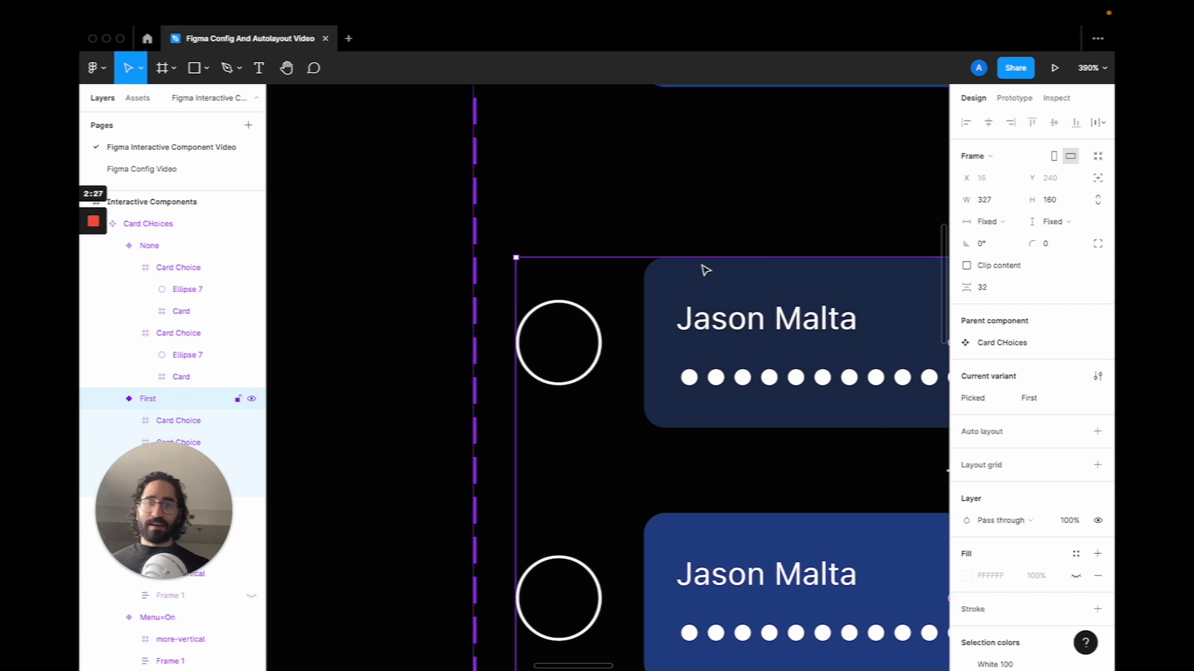
pyautogui.scroll(-5, 706, 266)
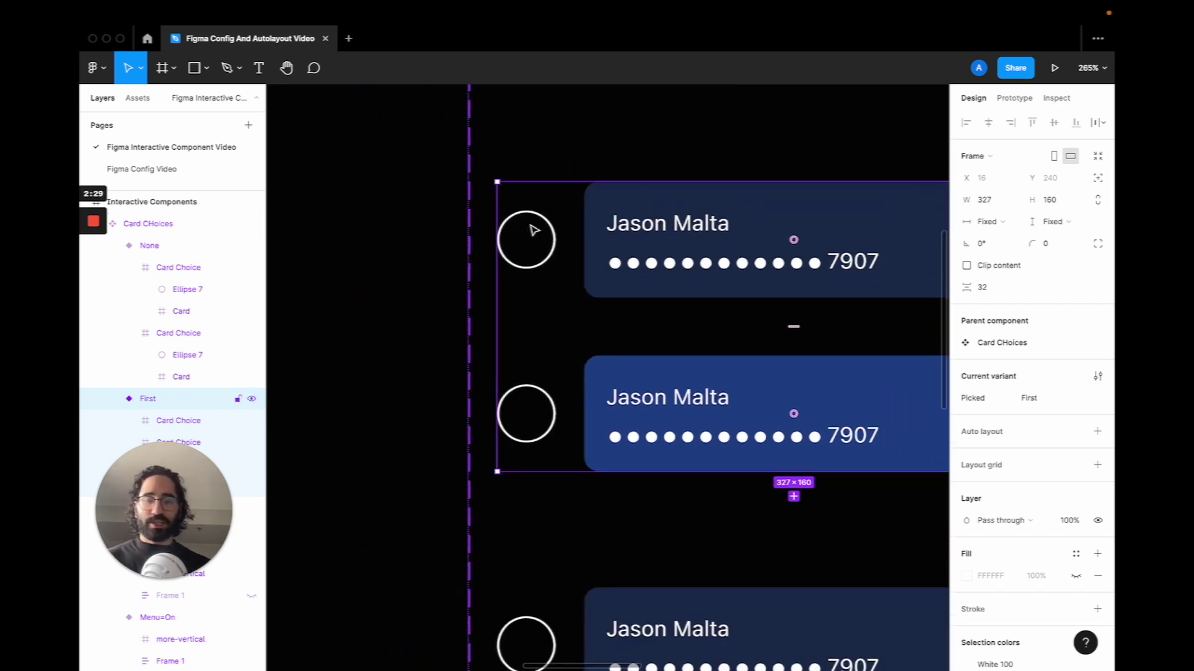
pyautogui.press('o')
pyautogui.moveTo(513, 226); pyautogui.dragTo(543, 258)
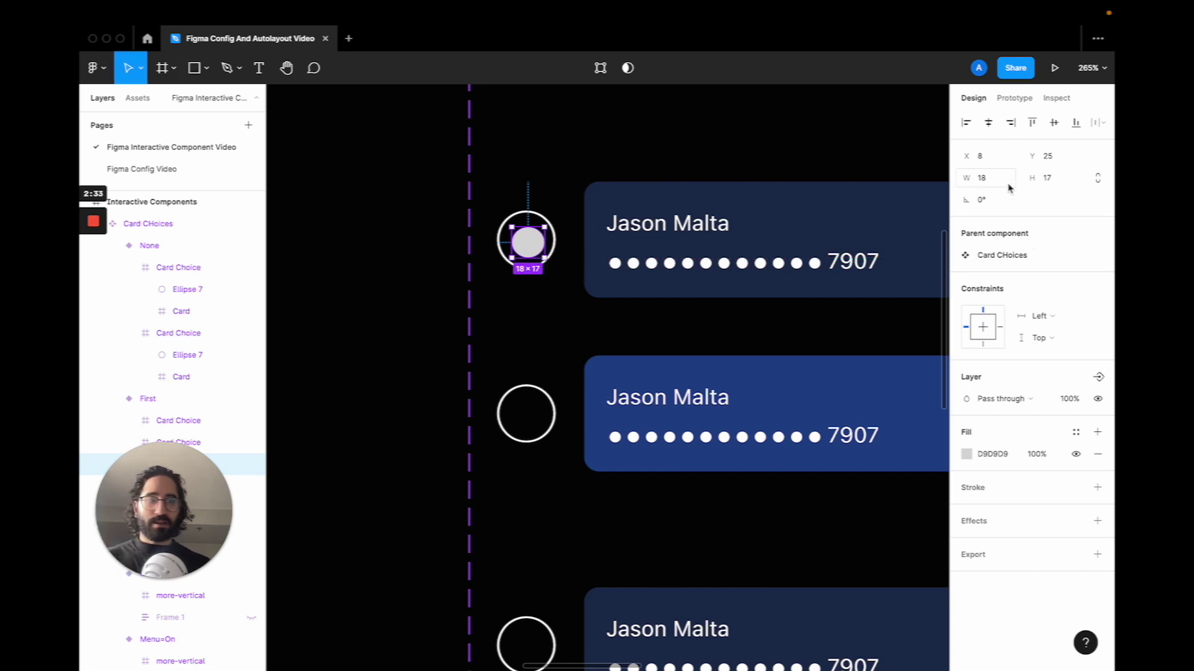
pyautogui.click(1047, 178)
pyautogui.write('18')
pyautogui.press('Return')
# - Fill the small inner circle with FFFFFF and centre it within the ring at X 7, Y 23
pyautogui.click(993, 454)
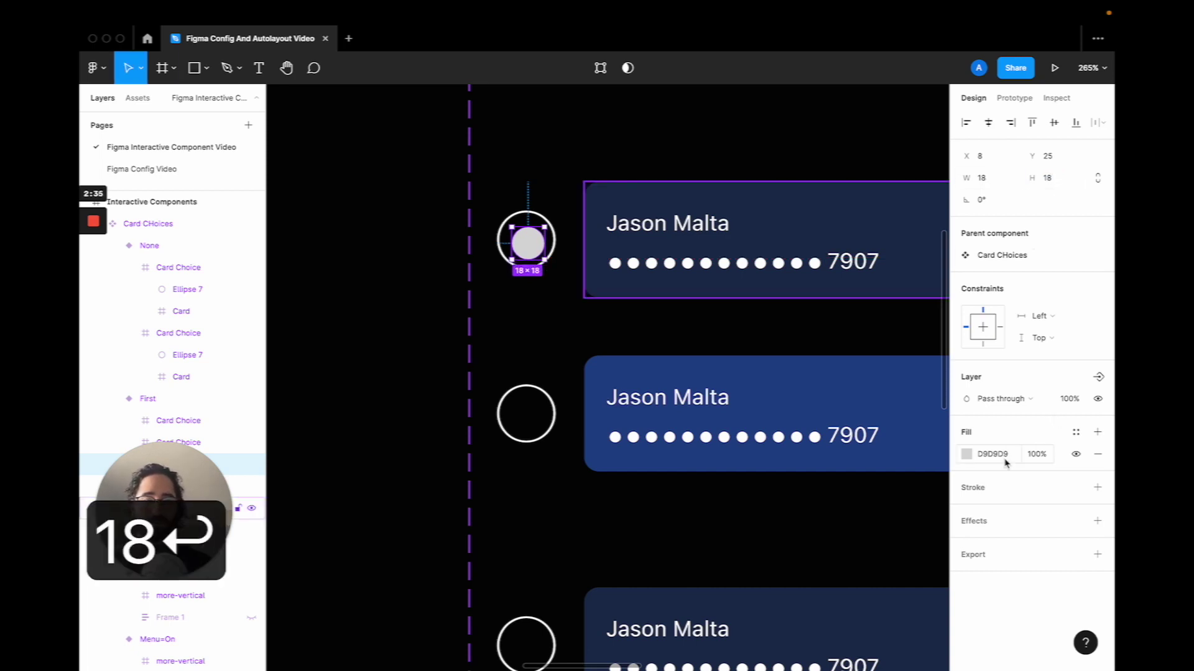
pyautogui.write('fff')
pyautogui.press('Return')
pyautogui.moveTo(530, 244); pyautogui.dragTo(526, 241)
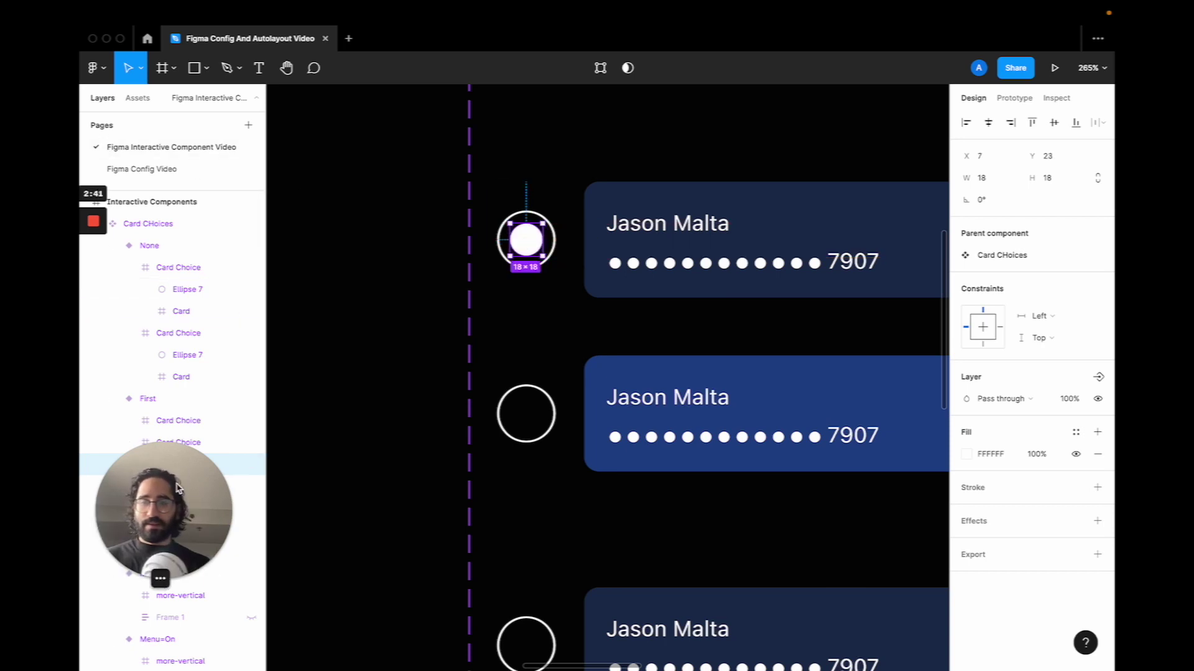
pyautogui.moveTo(164, 510); pyautogui.dragTo(298, 504)
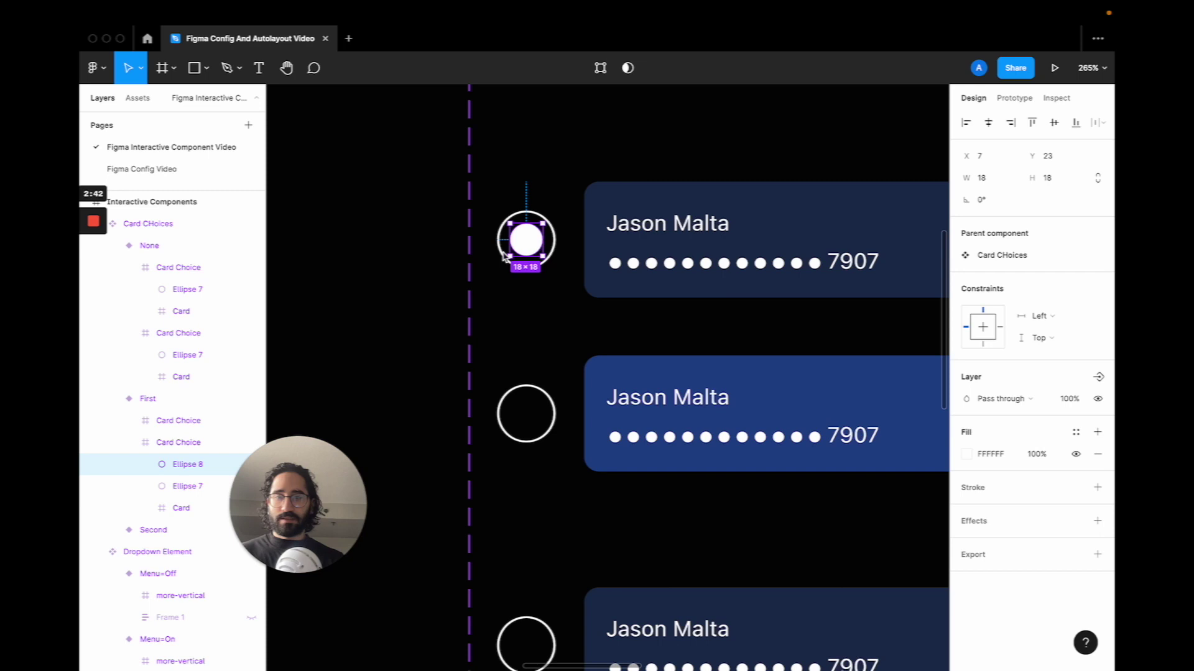
pyautogui.click(630, 224)
pyautogui.click(509, 227)
pyautogui.doubleClick(510, 226)
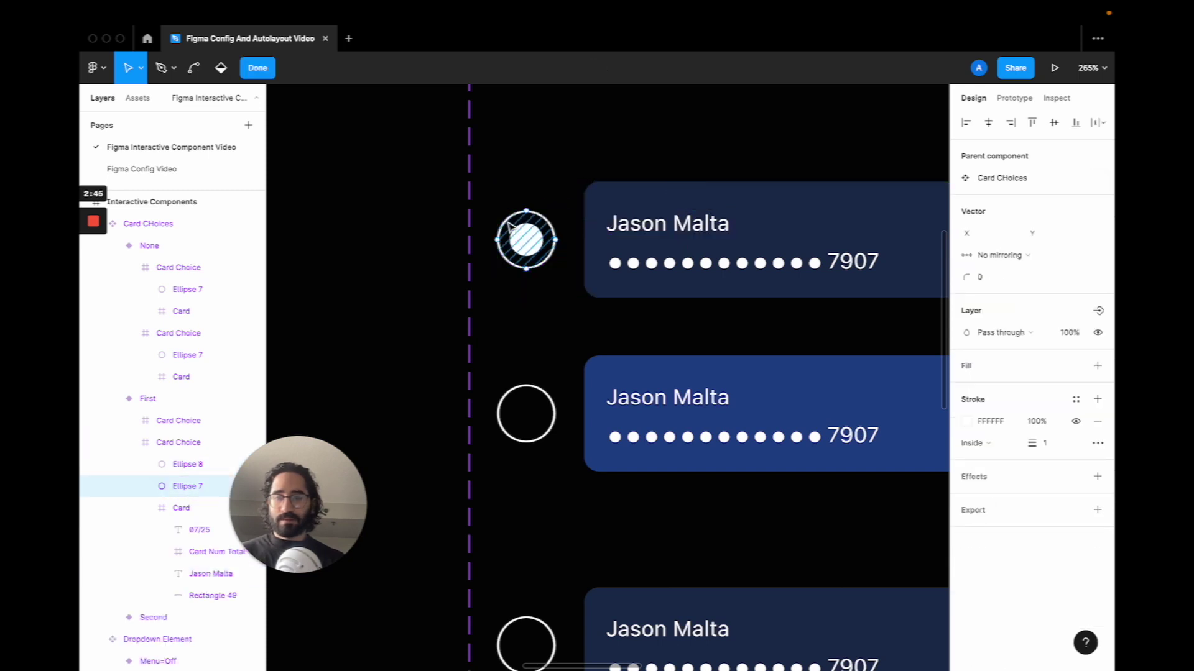
pyautogui.click(257, 67)
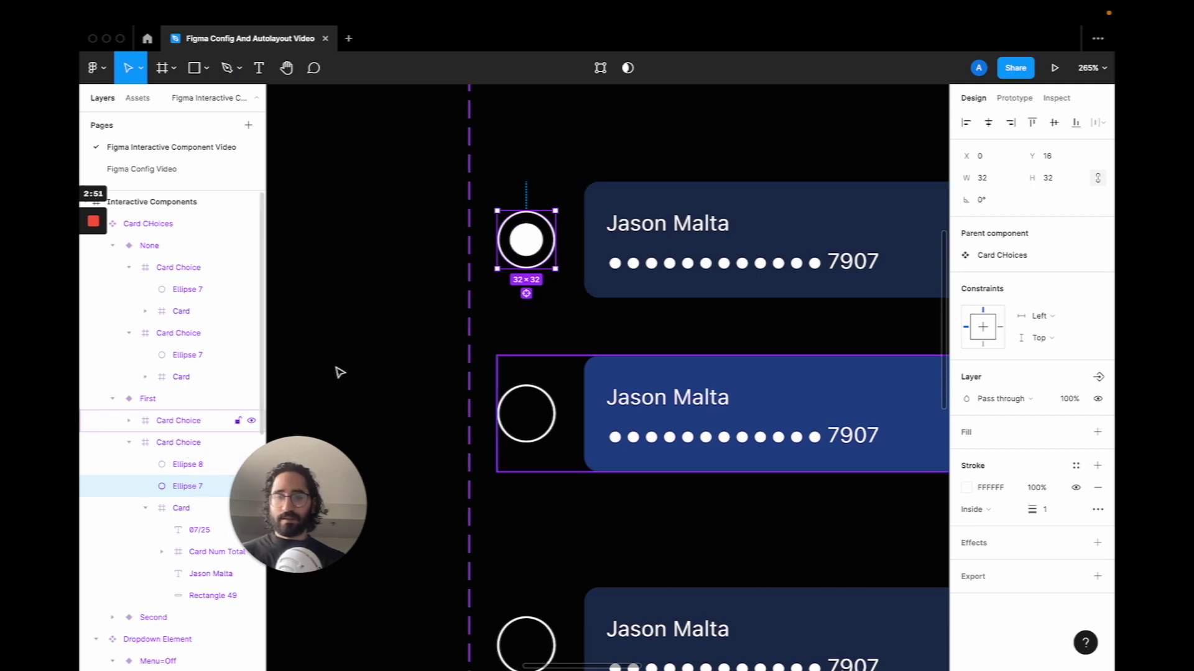
# - Copy the white inner circle from the First variant into the second card's ring in the Second variant
pyautogui.scroll(-5, 568, 419)
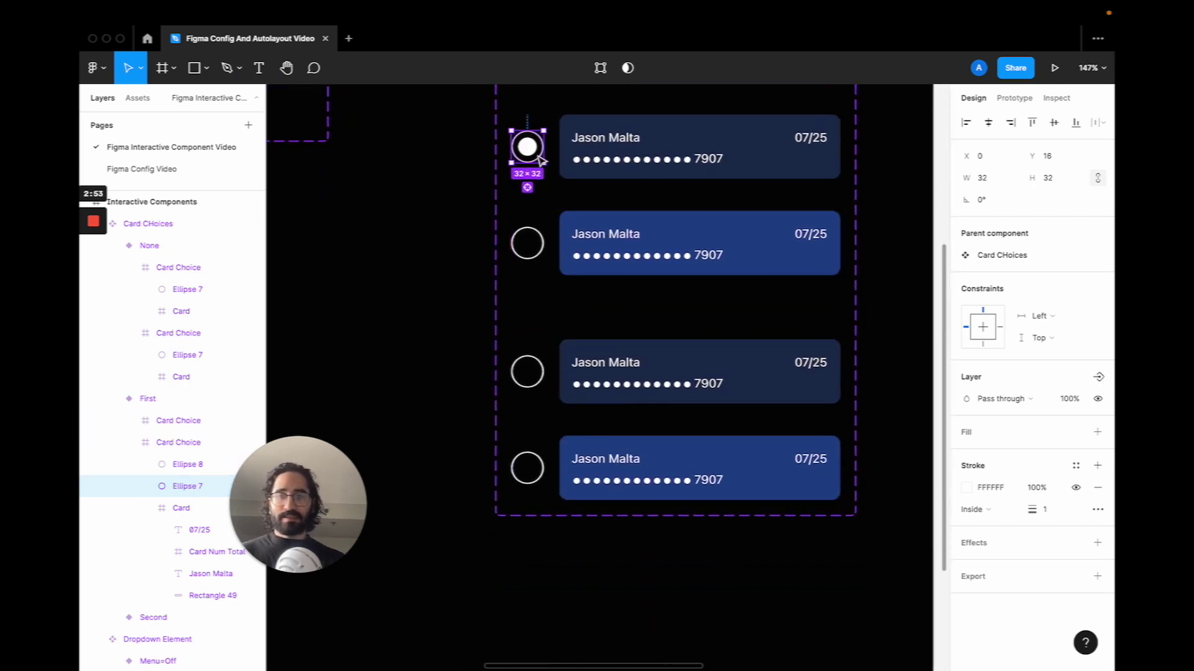
pyautogui.click(205, 464)
pyautogui.press('super+c')
pyautogui.click(527, 468)
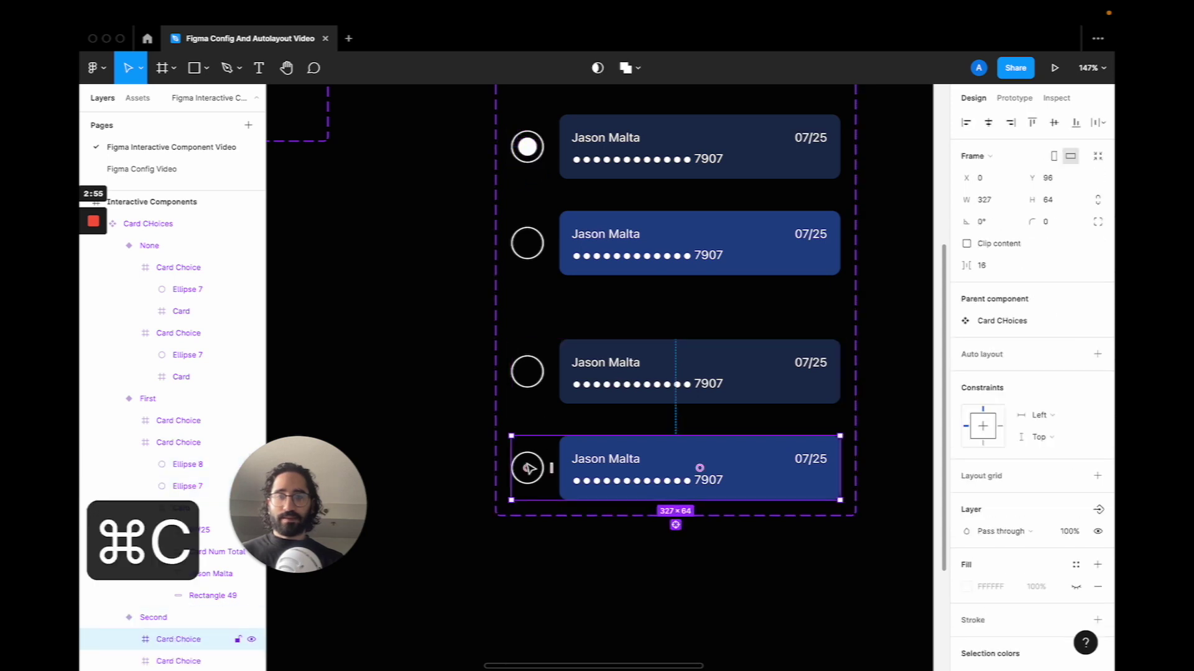
pyautogui.doubleClick(533, 461)
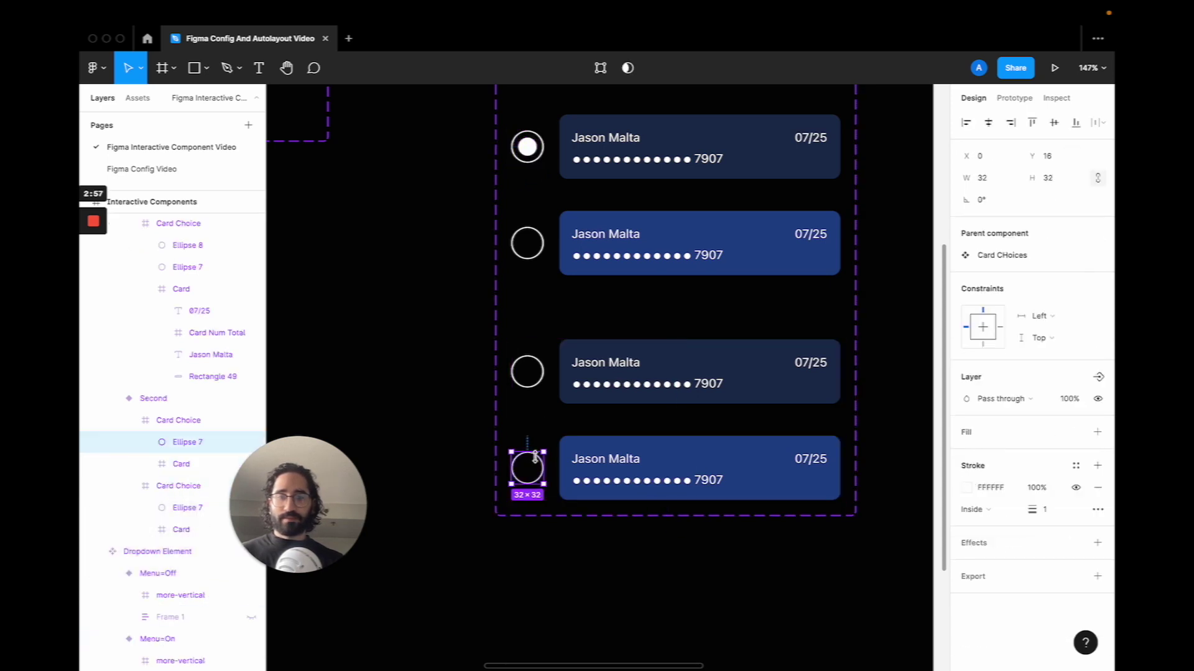
pyautogui.press('super+v')
pyautogui.click(559, 566)
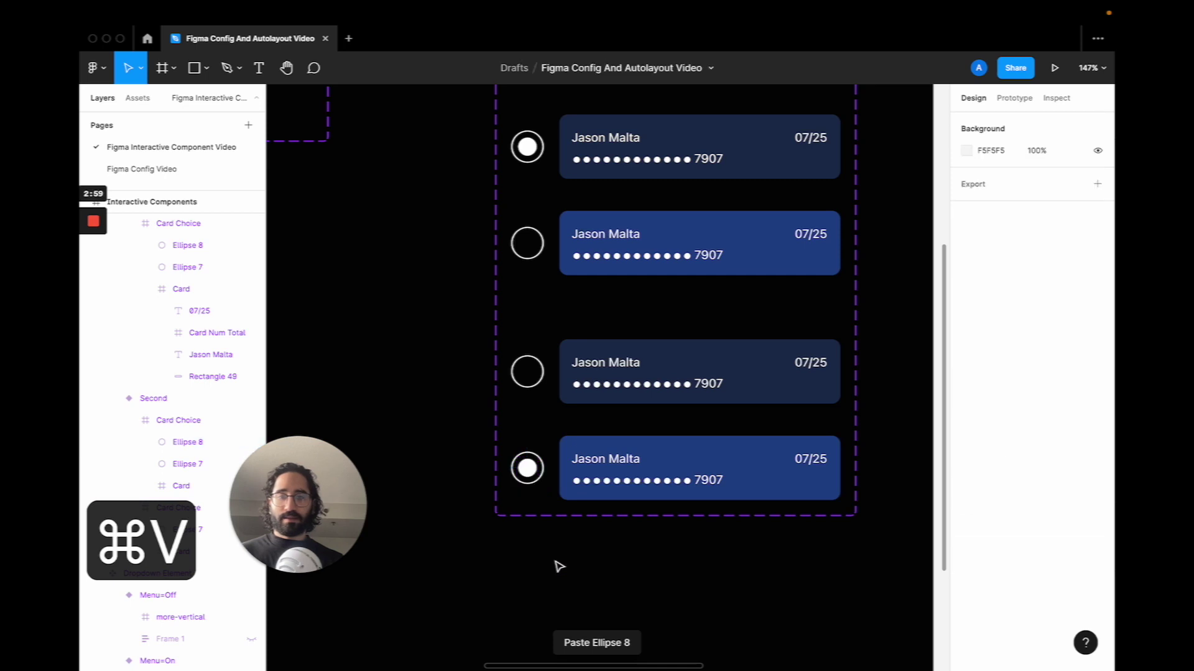
# - Connect the second card's circle in the First variant to the Second variant with an On click, Change to, Instant interaction
pyautogui.scroll(-5, 557, 565)
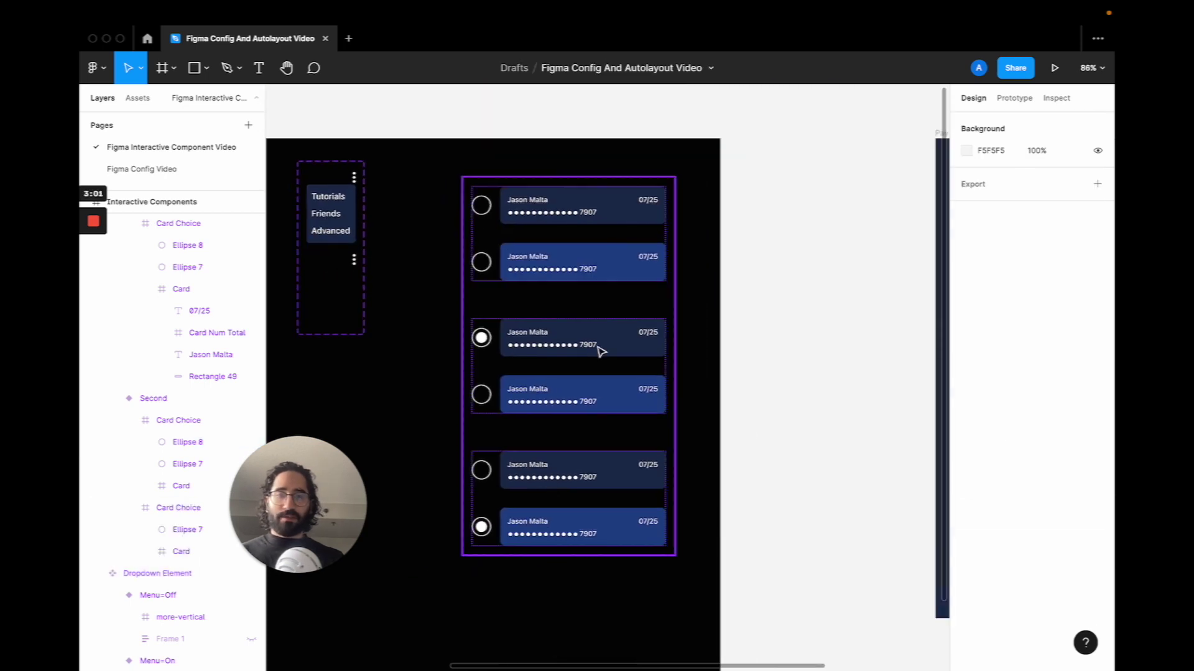
pyautogui.click(1013, 98)
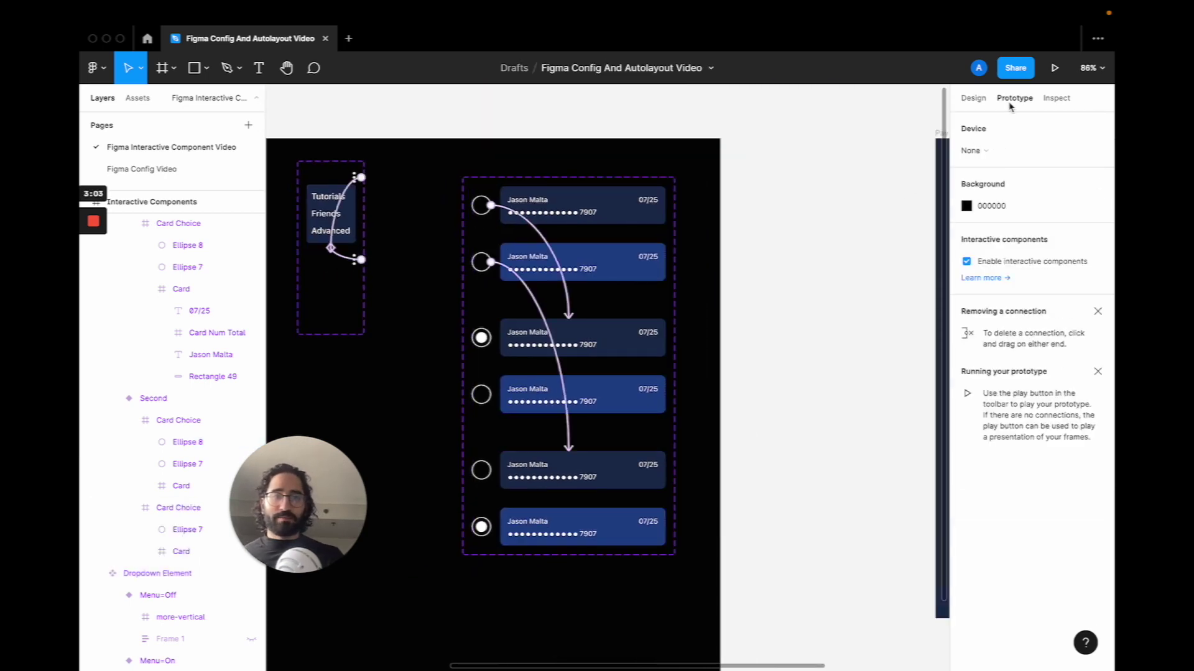
pyautogui.click(519, 344)
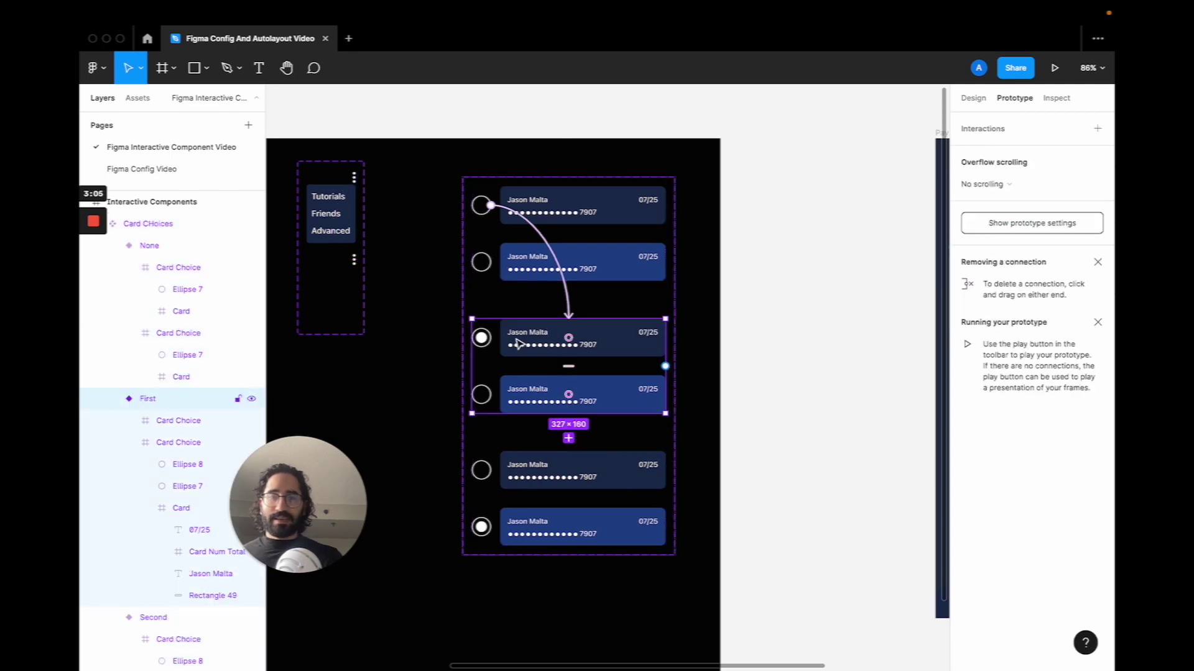
pyautogui.scroll(5, 519, 344)
pyautogui.scroll(-3, 520, 344)
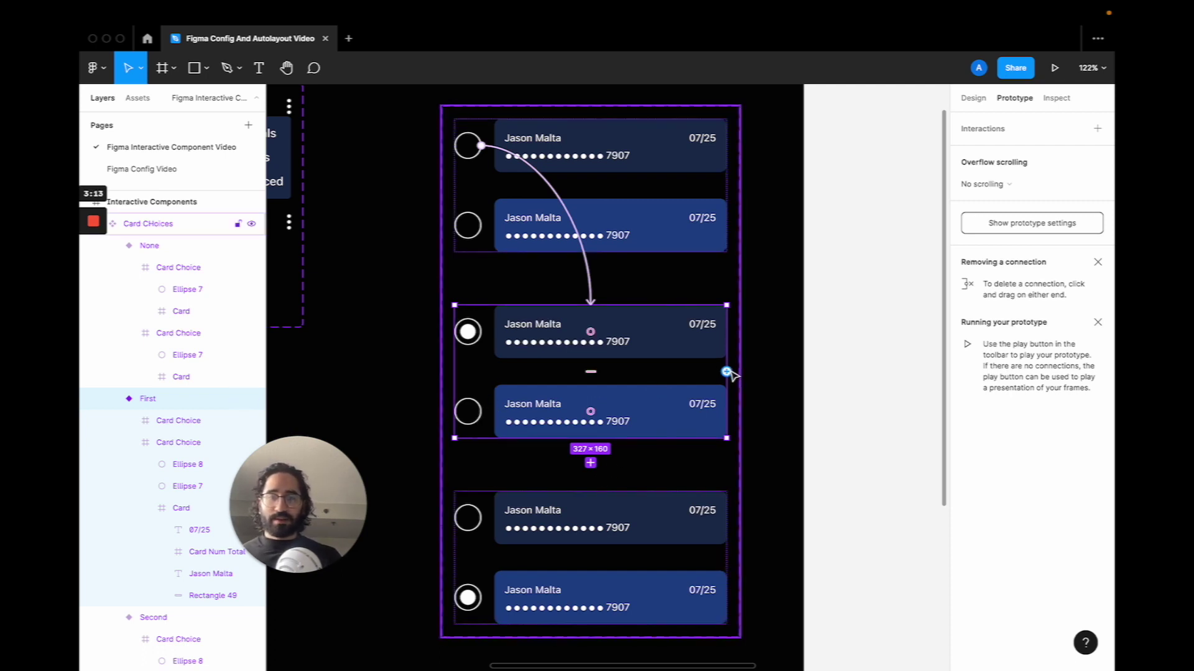
pyautogui.moveTo(726, 372); pyautogui.dragTo(727, 430)
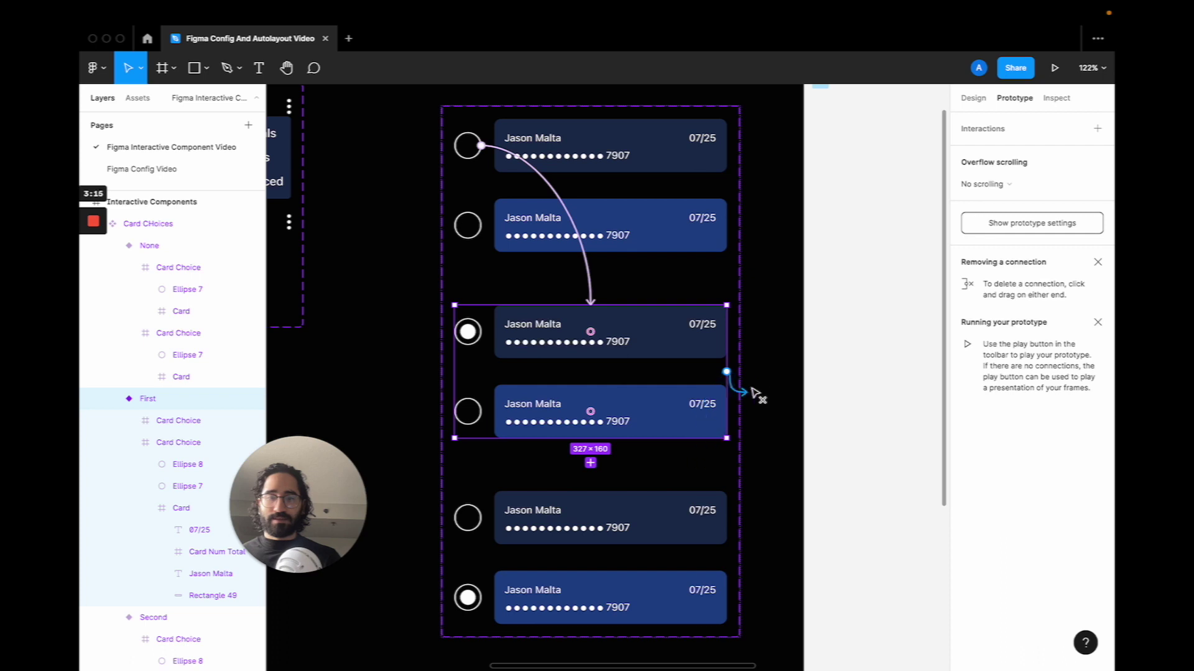
pyautogui.click(471, 411)
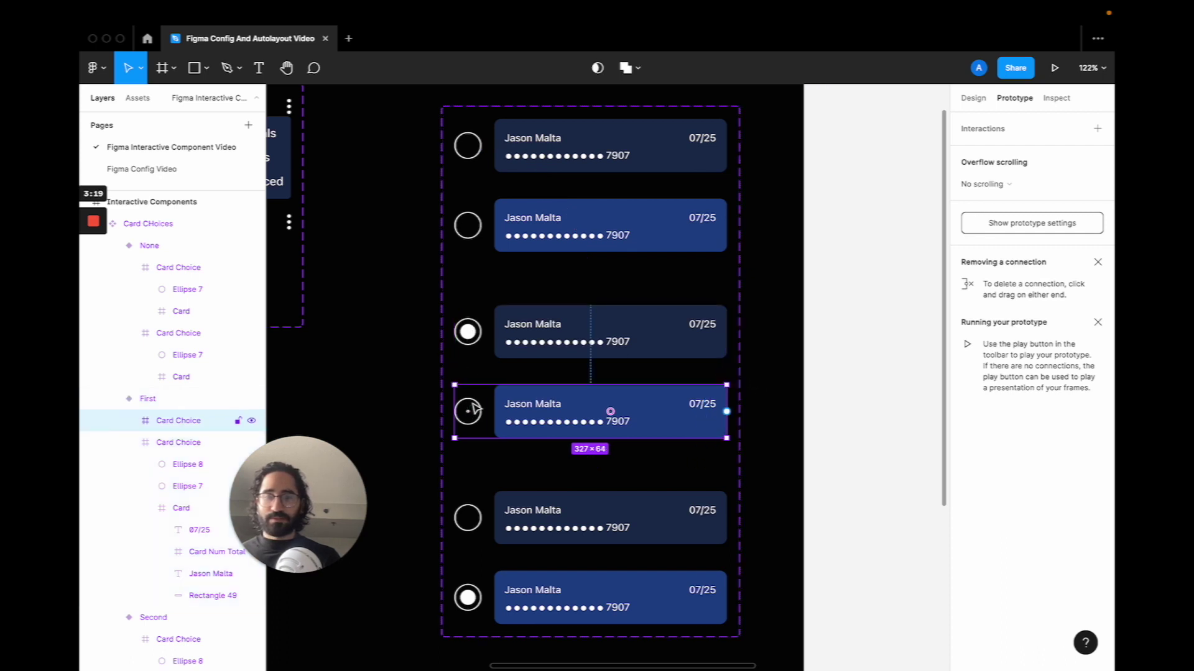
pyautogui.click(469, 410)
pyautogui.moveTo(481, 411); pyautogui.dragTo(530, 550)
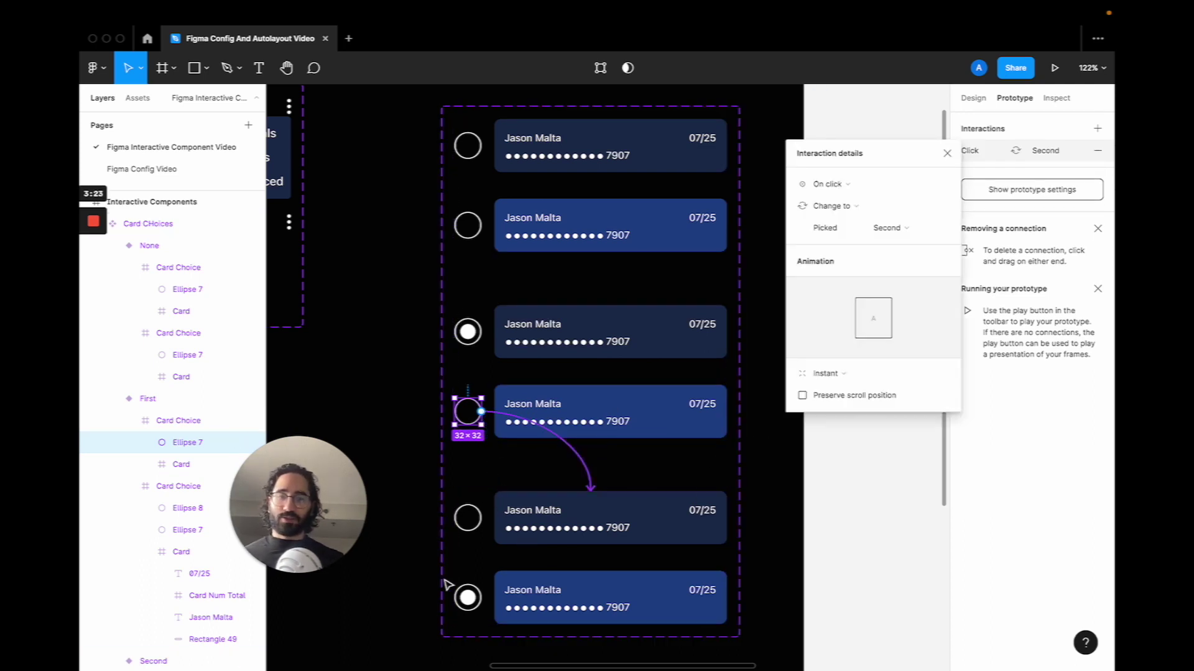
# - Connect the first card's circle in the Second variant to the First variant with an On click, Change to, Instant interaction
pyautogui.click(476, 527)
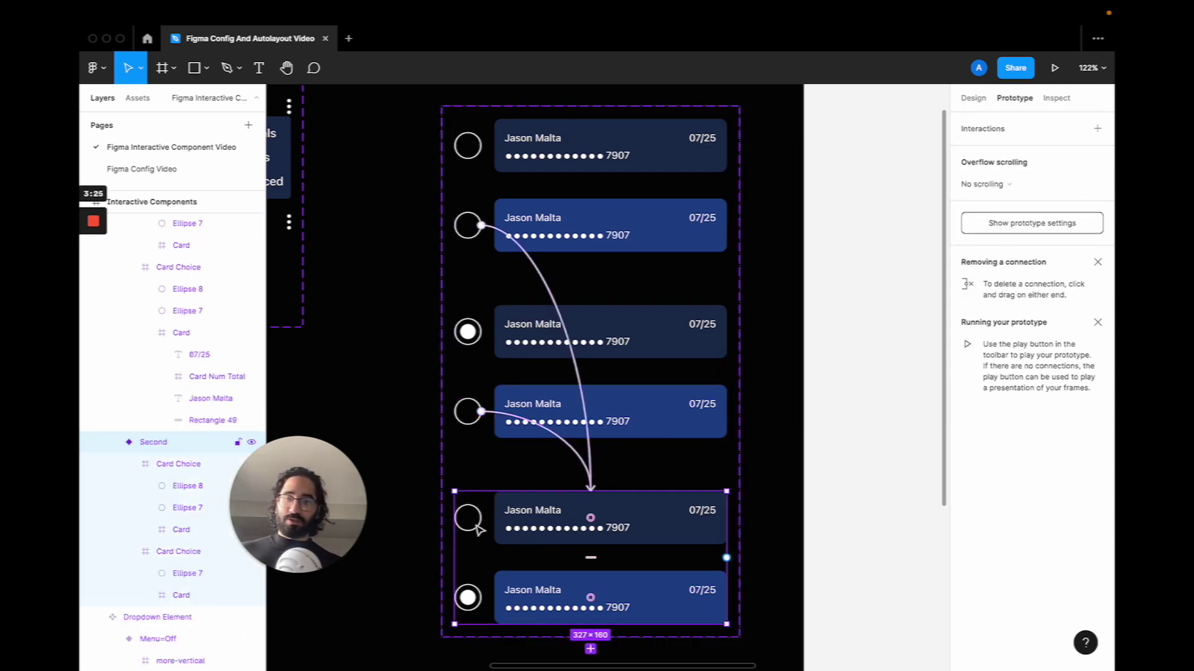
pyautogui.click(476, 527)
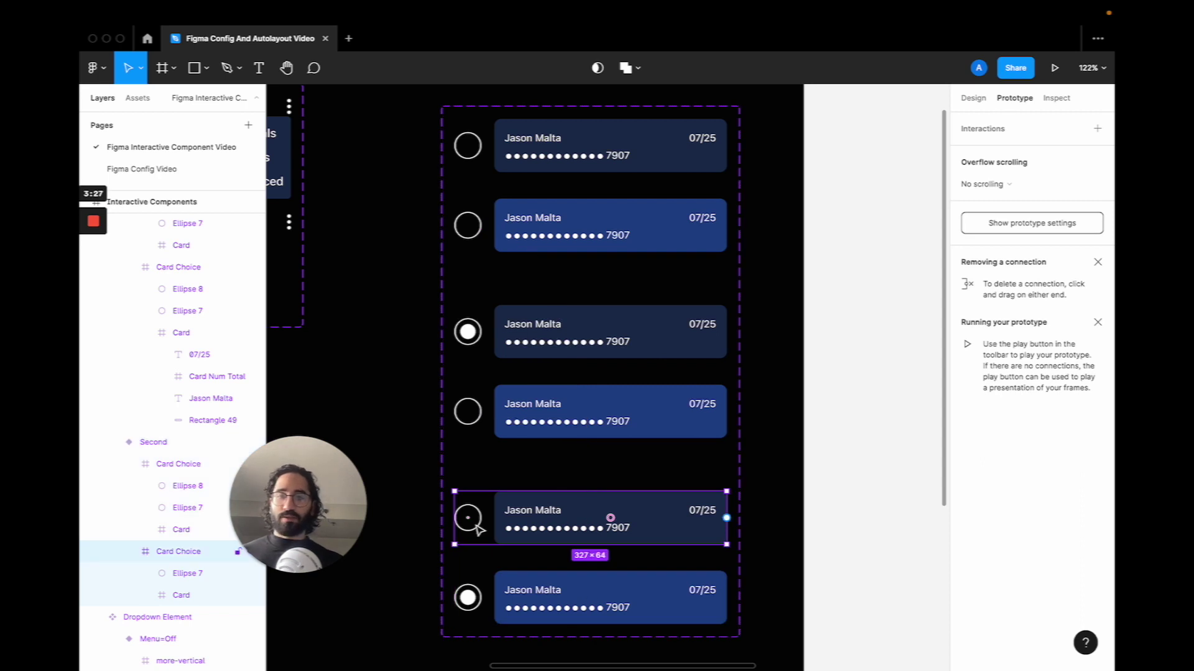
pyautogui.click(482, 519)
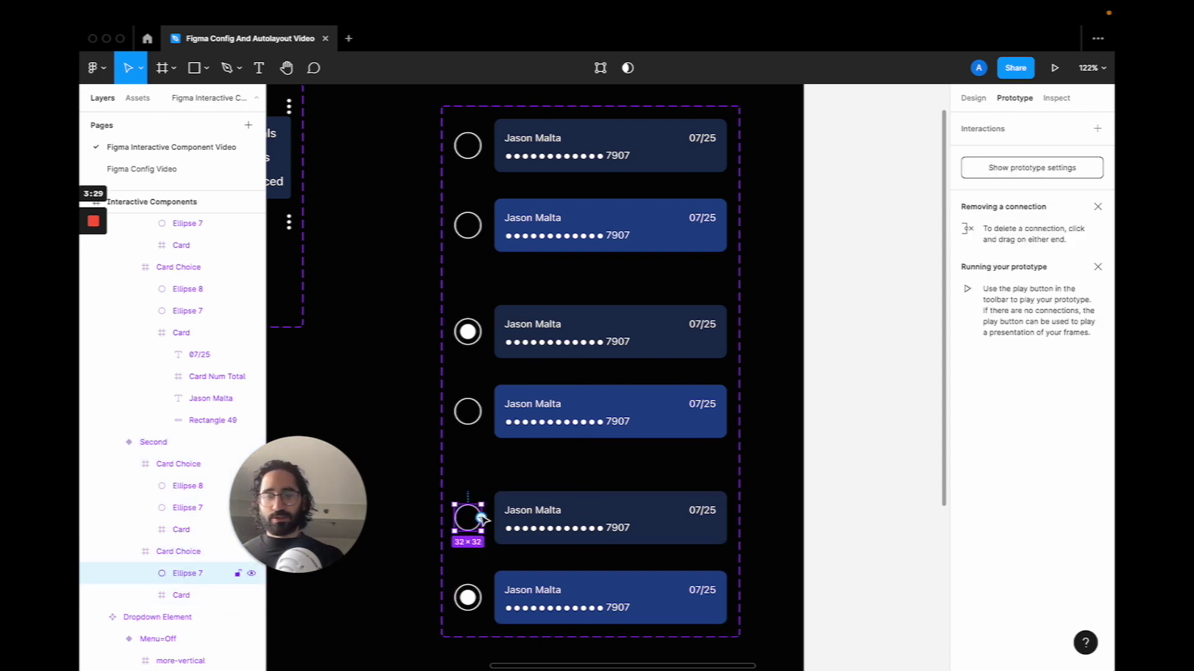
pyautogui.moveTo(482, 519); pyautogui.dragTo(511, 438)
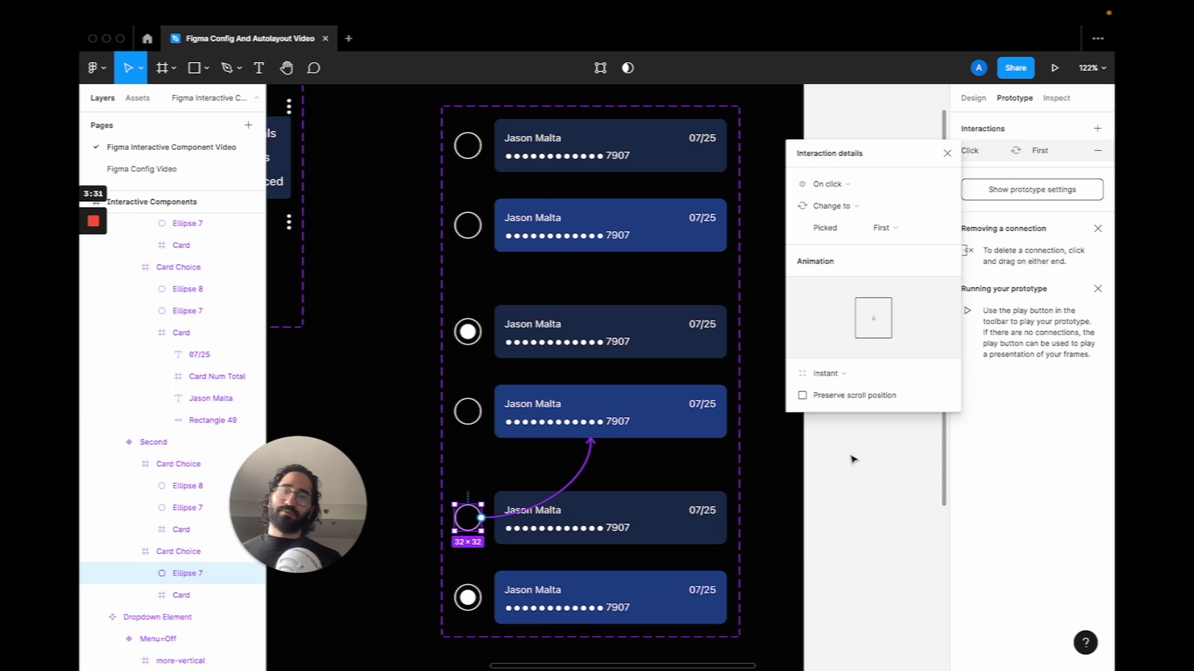
pyautogui.click(846, 475)
# - Review the prototype connections of the button, dropdown and card choice components alongside the Pay With screen
pyautogui.scroll(-5, 846, 475)
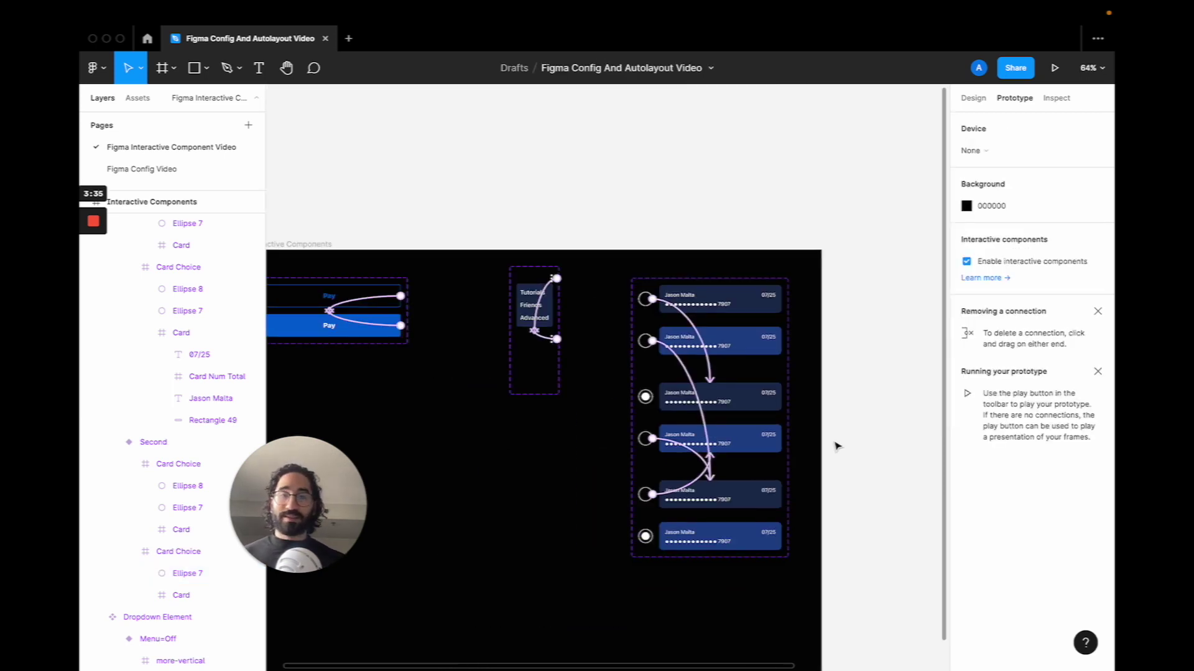
pyautogui.scroll(-2, 836, 445)
pyautogui.hscroll(2, 836, 446)
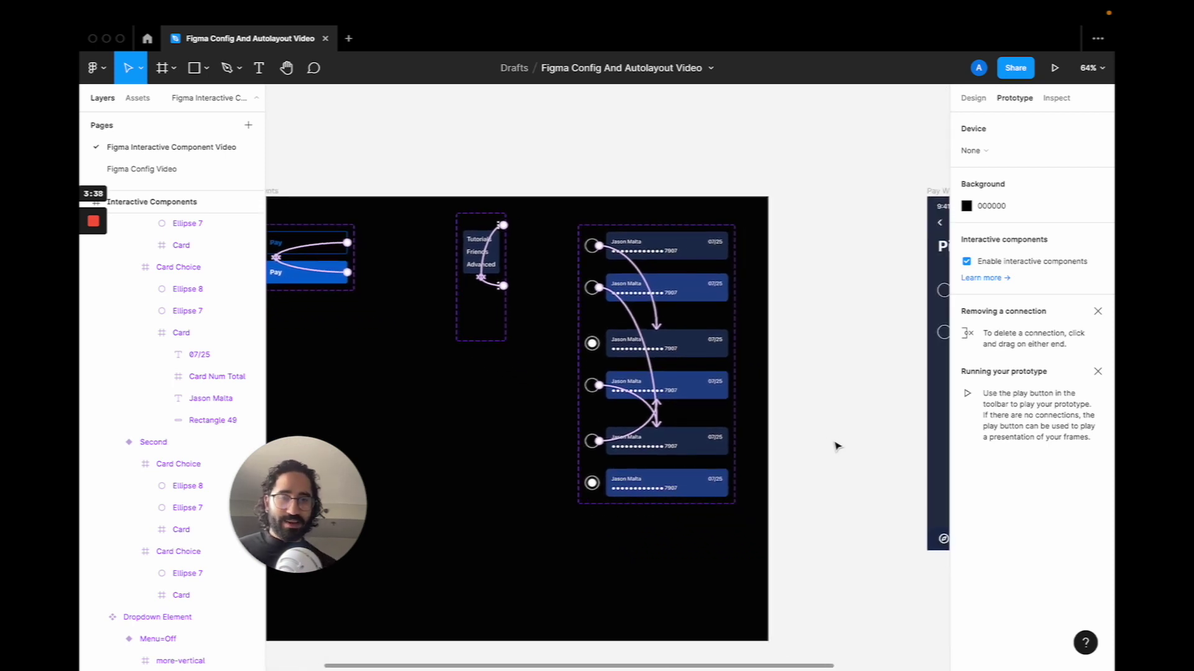
pyautogui.hscroll(-2, 837, 446)
pyautogui.scroll(1, 836, 446)
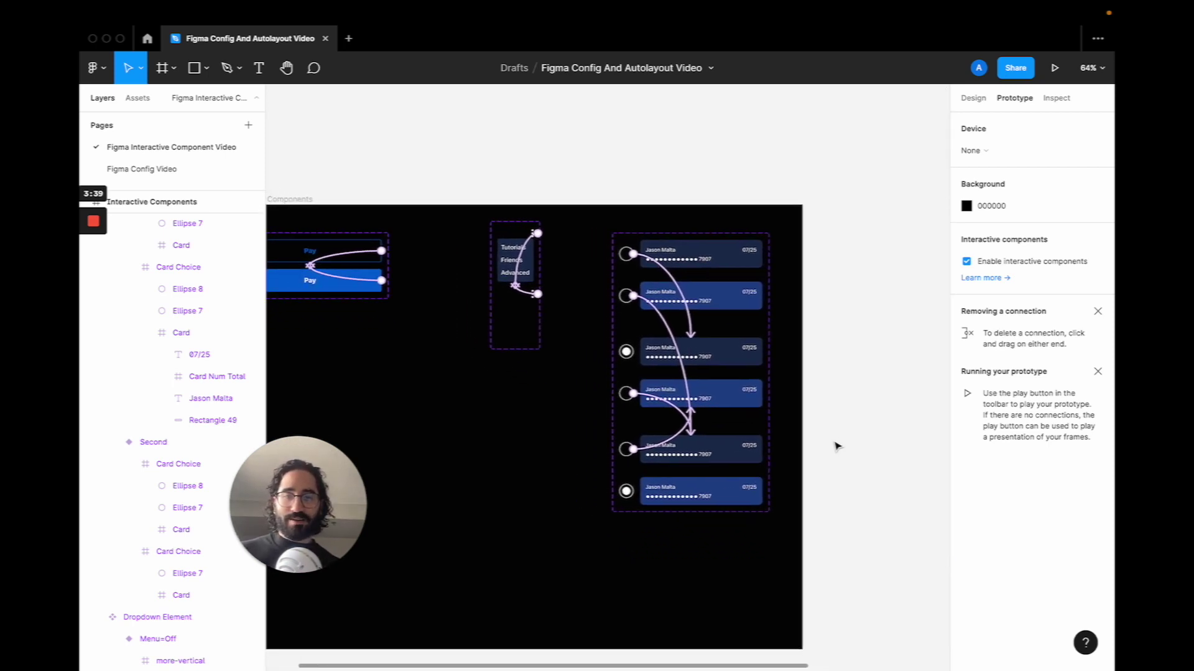
pyautogui.hscroll(6, 836, 446)
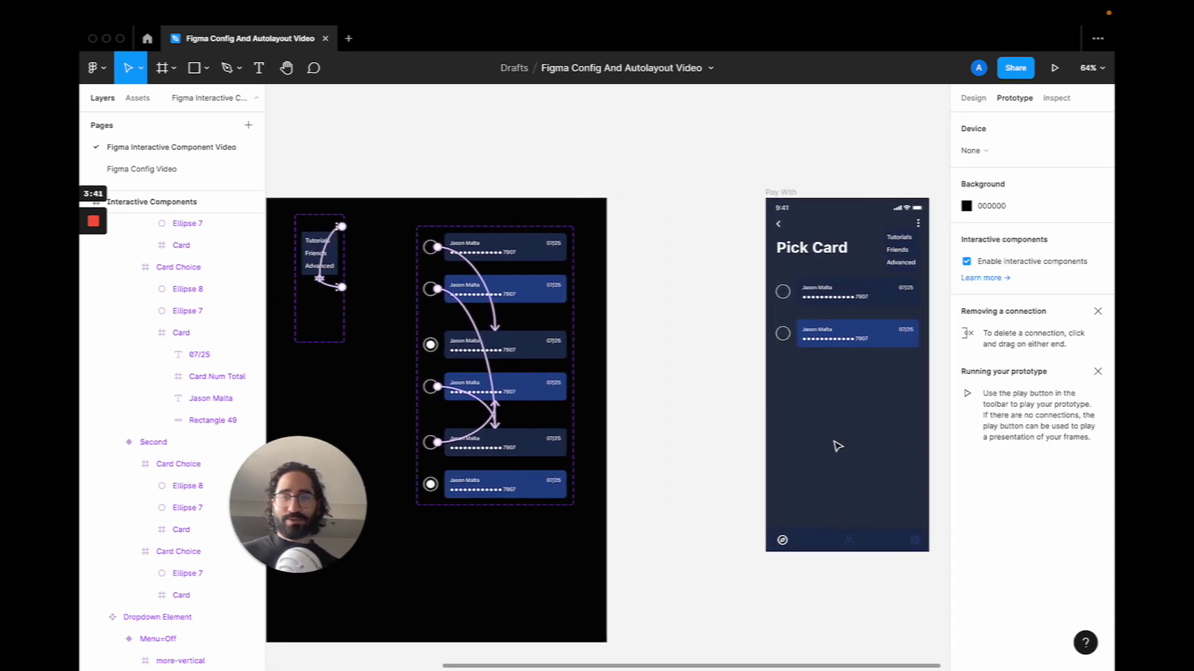
pyautogui.hscroll(-4, 448, 299)
pyautogui.hscroll(8, 493, 347)
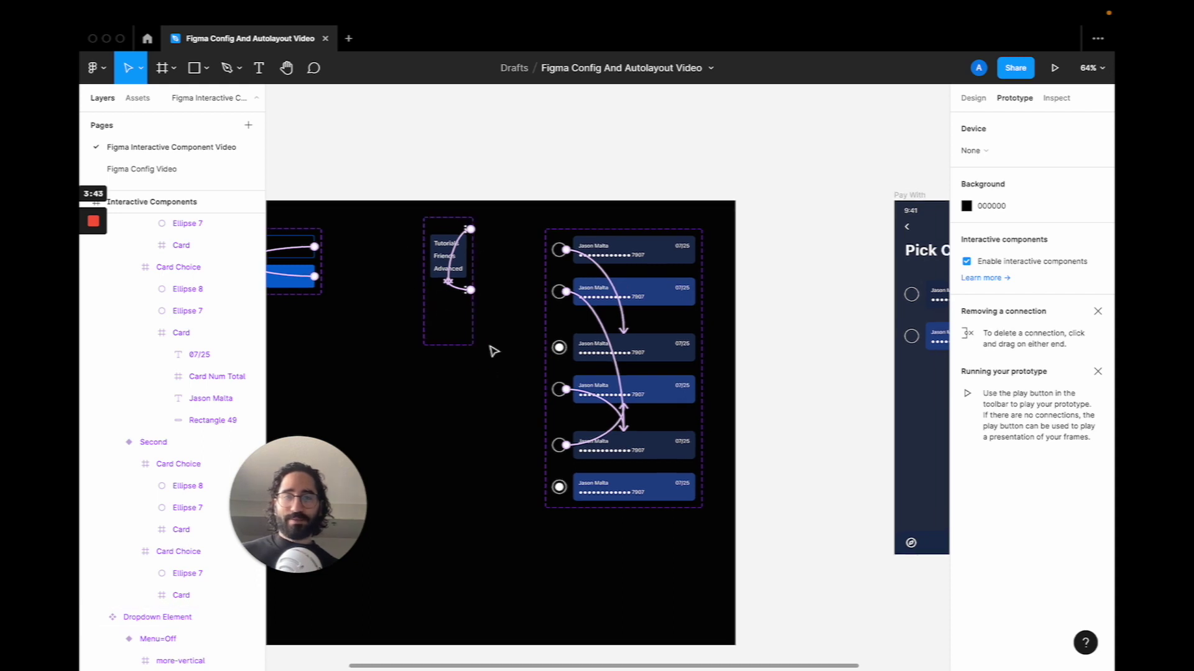
pyautogui.hscroll(-14, 596, 382)
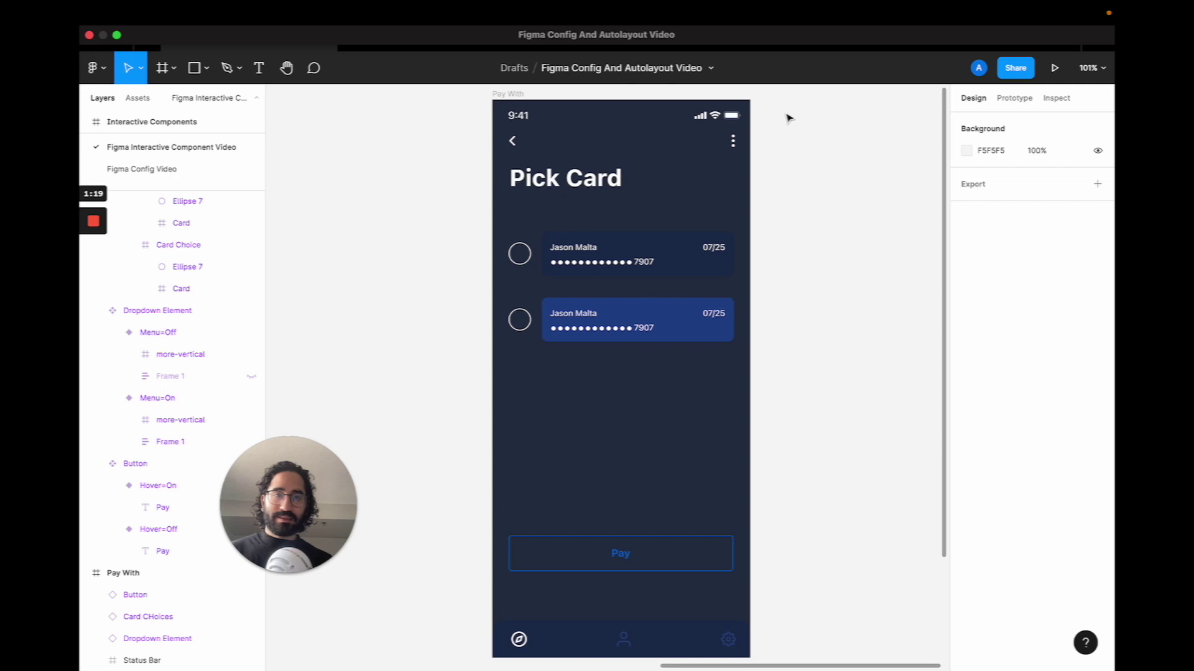
# - Preview the Pay With frame as a prototype and test the dropdown menu, both card circles and the Pay button's hover
pyautogui.click(506, 94)
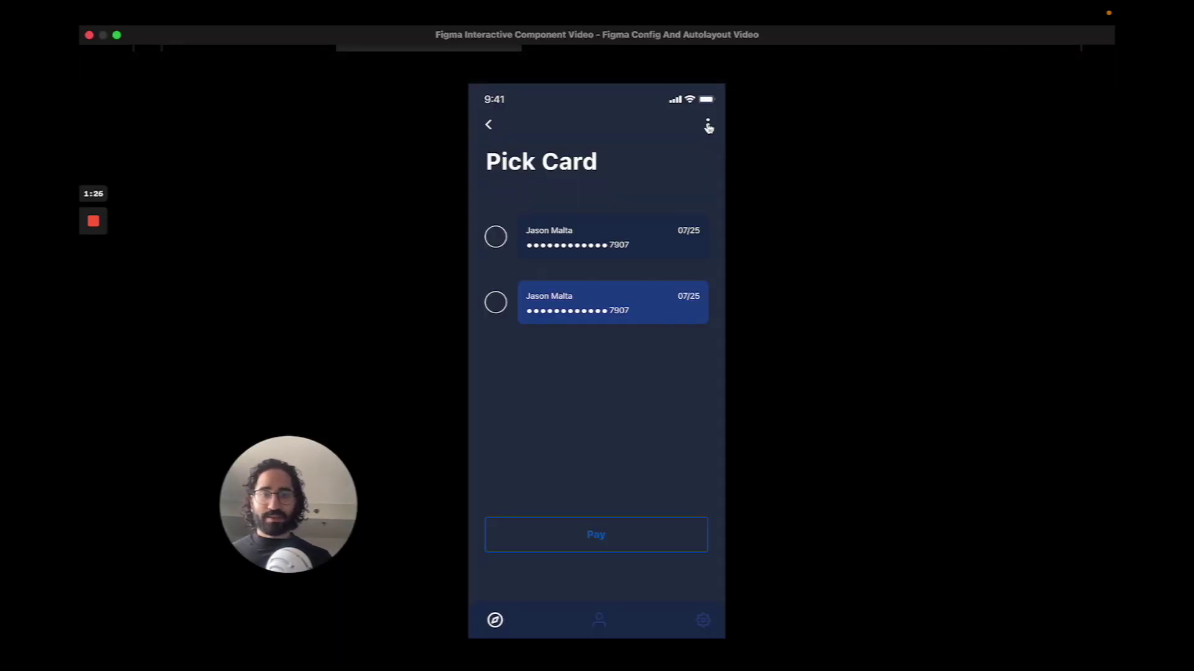
pyautogui.click(708, 126)
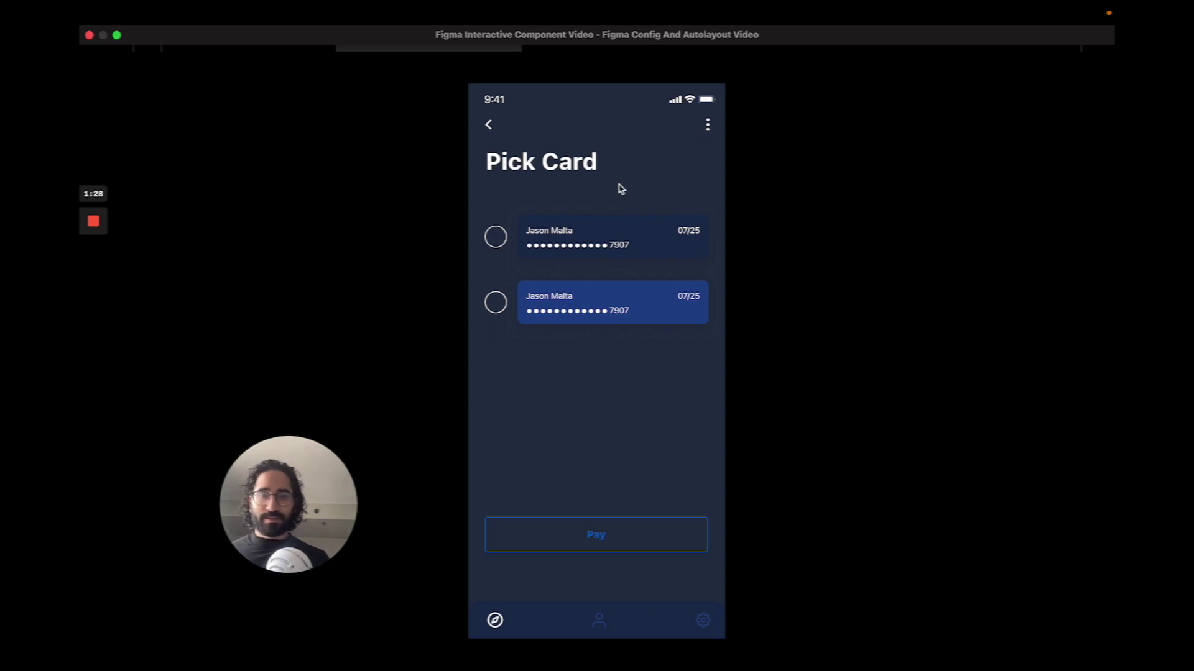
pyautogui.click(496, 239)
pyautogui.click(498, 305)
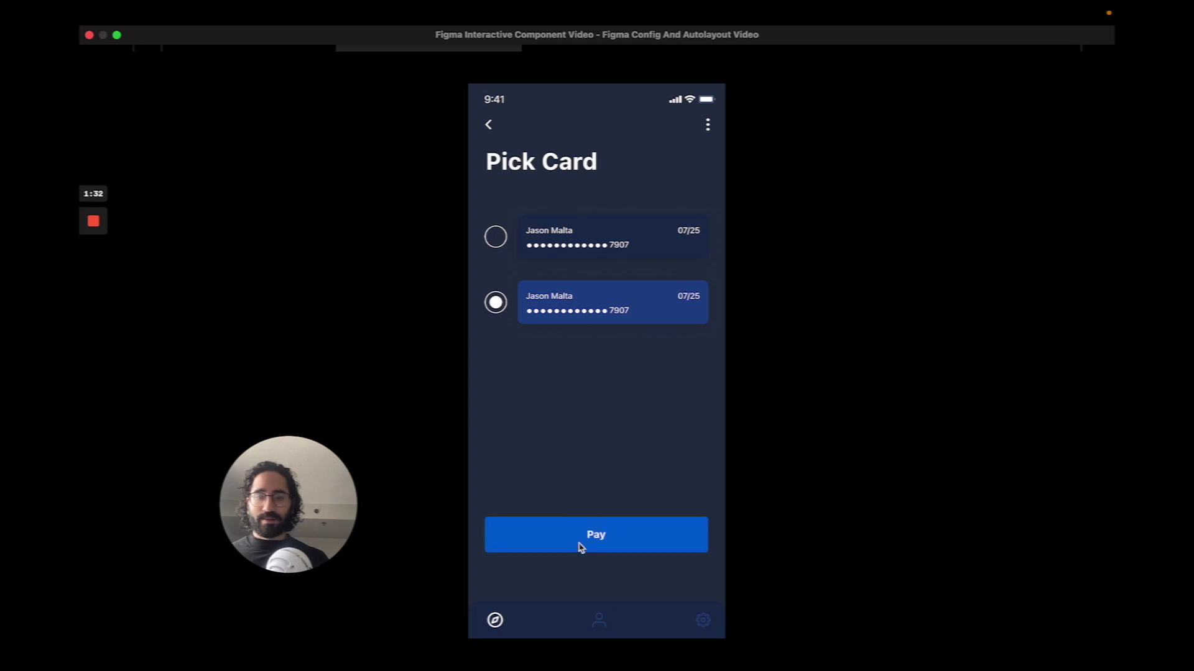
pyautogui.moveTo(493, 53)
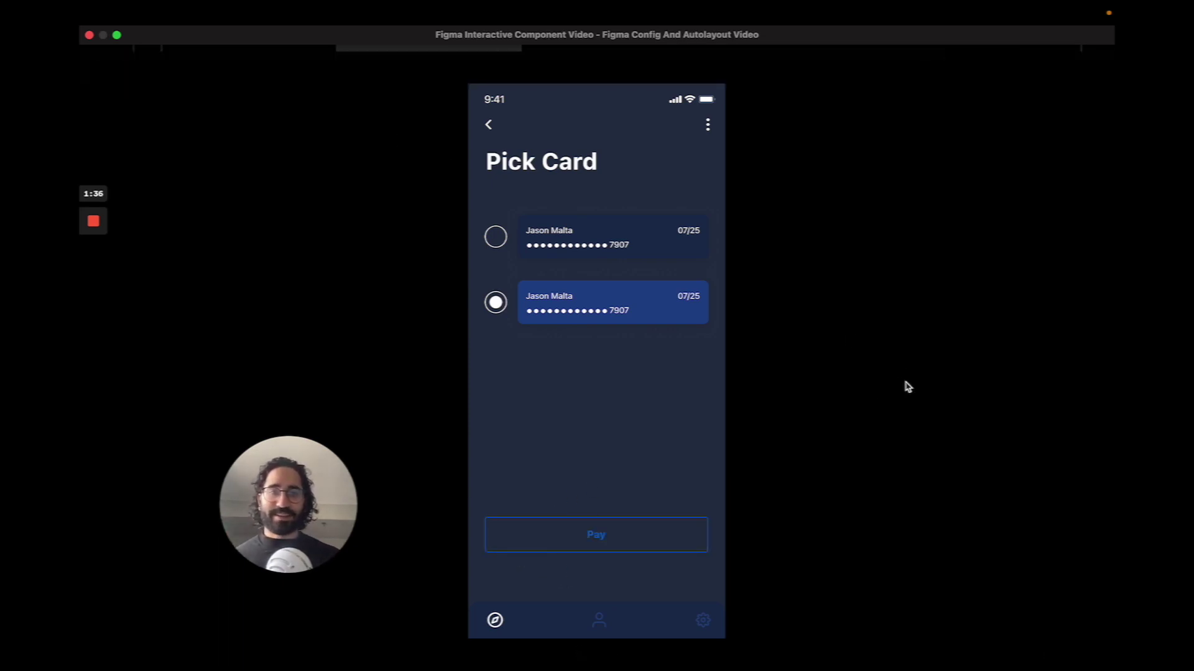
pyautogui.moveTo(378, 51)
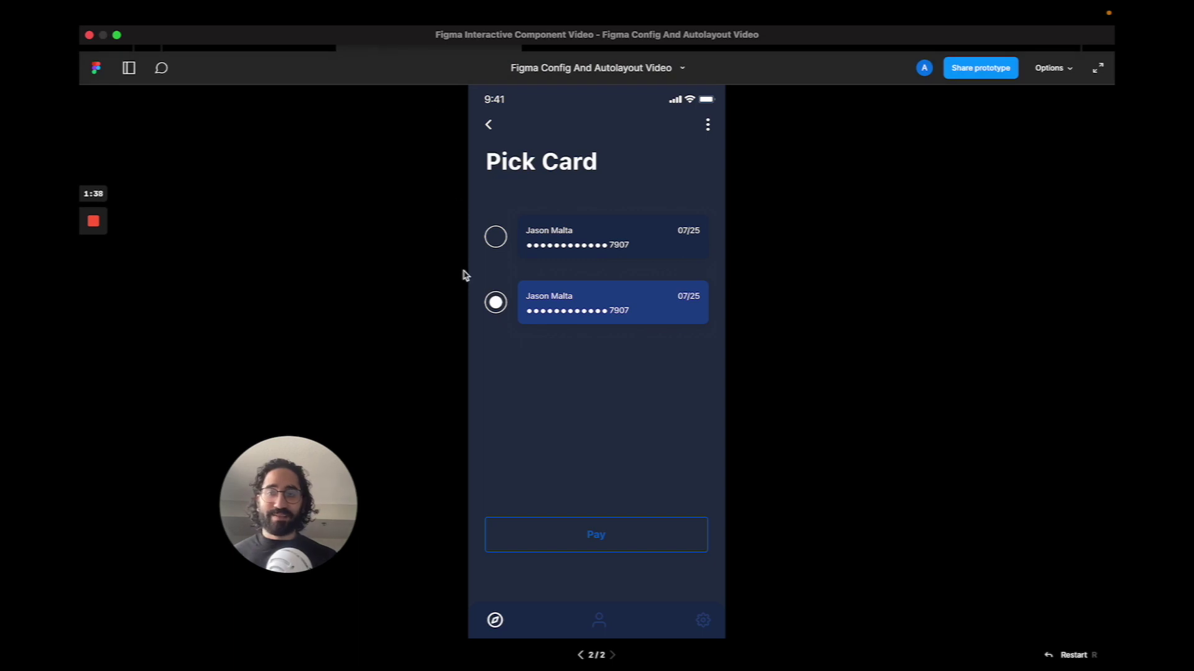